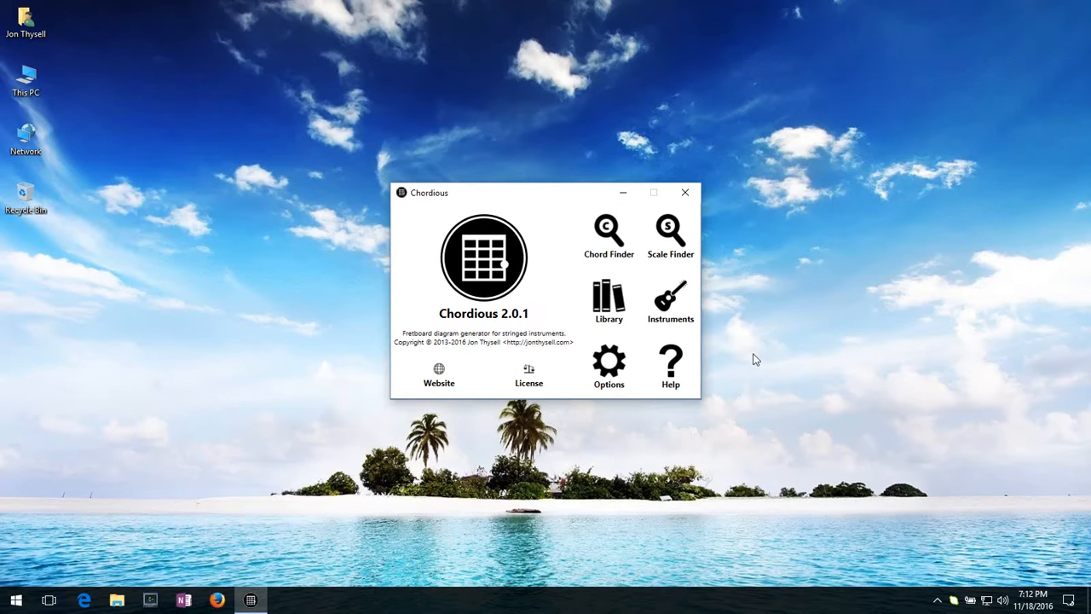
# Open the Chord Finder, then enlarge and reposition its window so all search options are visible
pyautogui.click(607, 243)
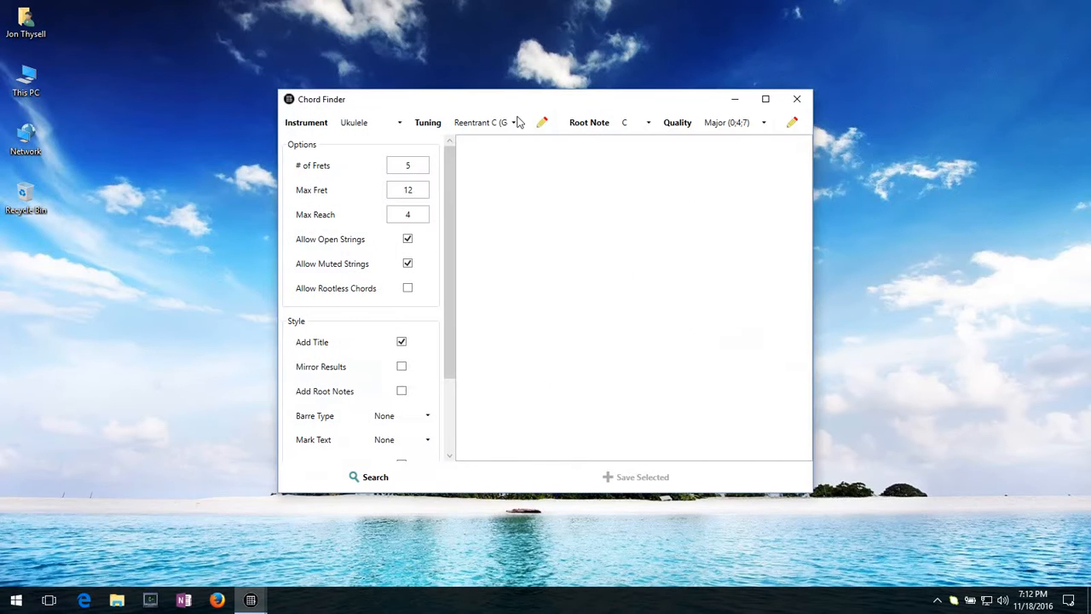
pyautogui.moveTo(458, 99); pyautogui.dragTo(298, 66)
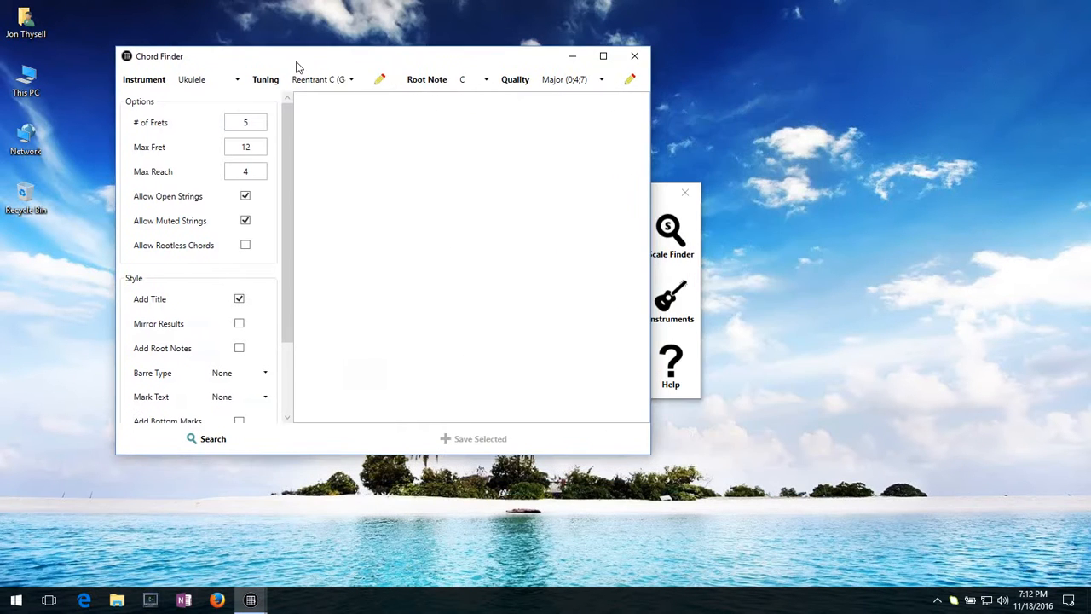
pyautogui.moveTo(651, 457); pyautogui.dragTo(989, 555)
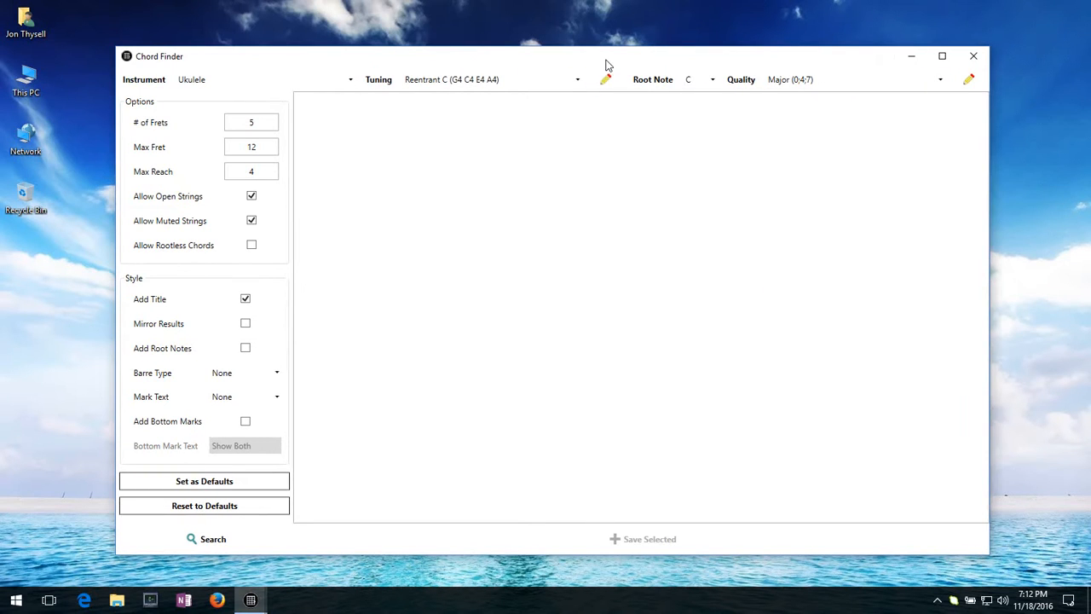
pyautogui.moveTo(608, 64); pyautogui.dragTo(599, 53)
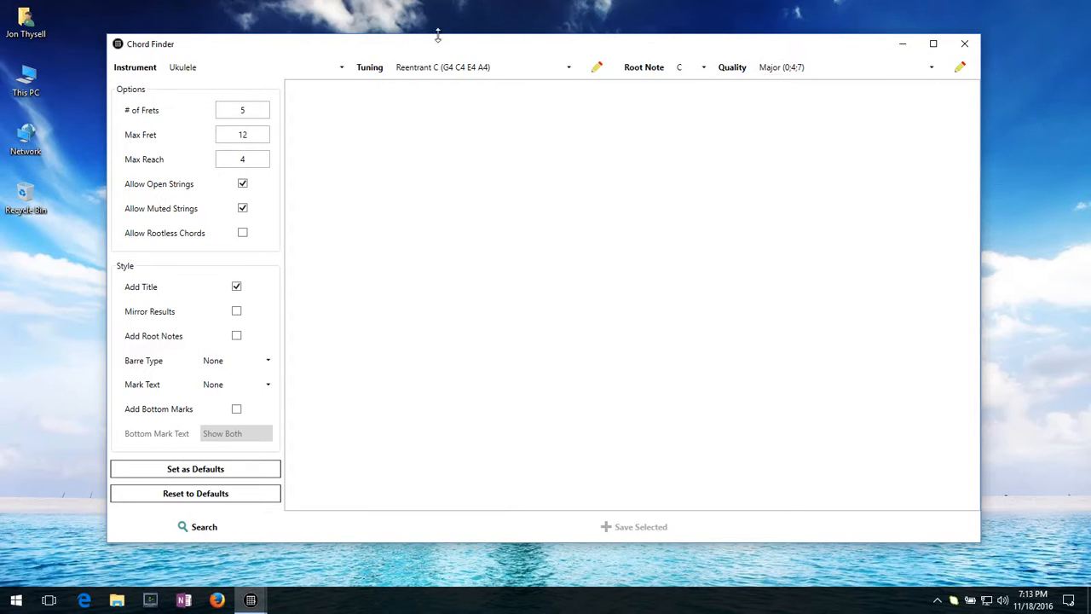
# Examine the available instruments, ukulele tunings, root notes and chord qualities offered for the search
pyautogui.click(341, 68)
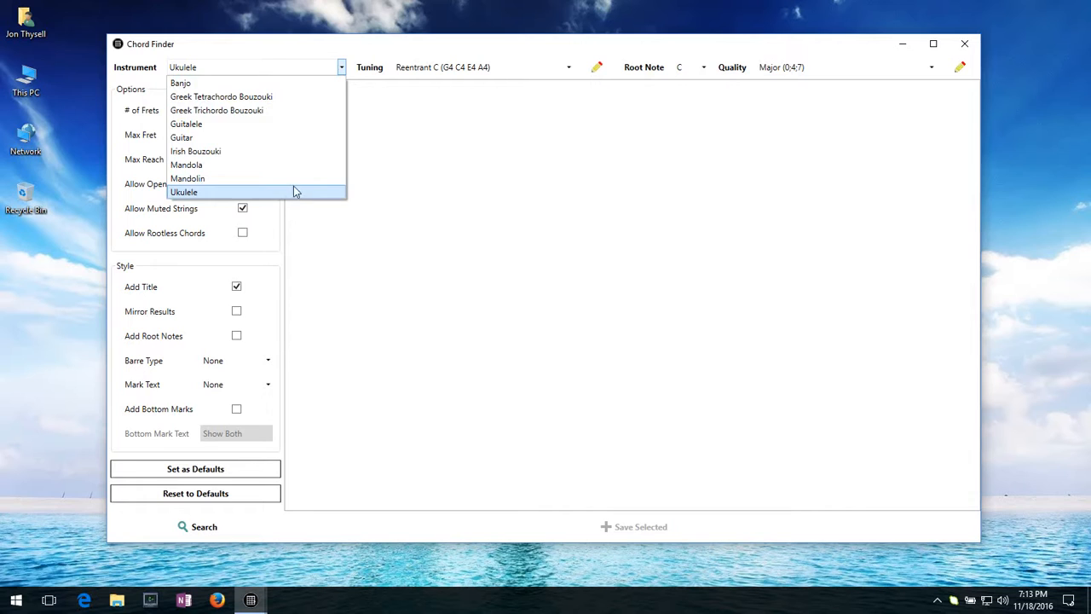
pyautogui.click(347, 48)
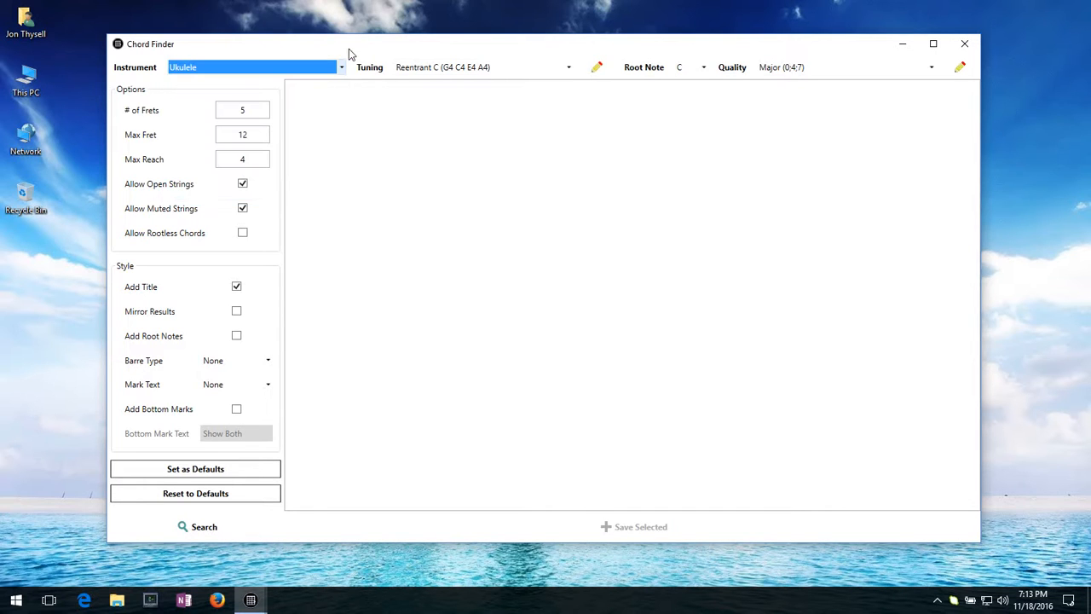
pyautogui.click(569, 68)
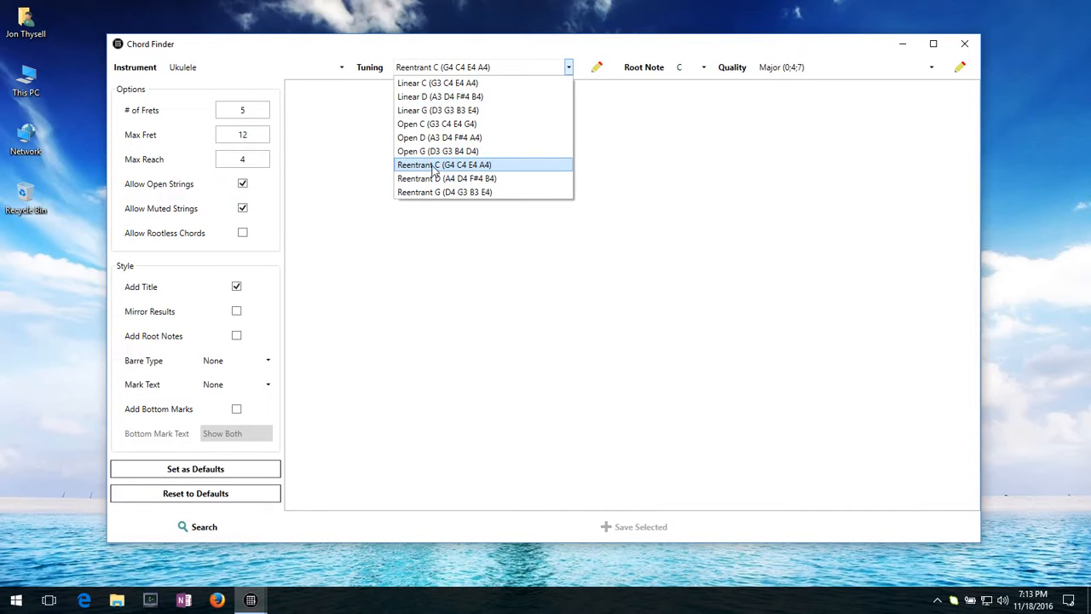
pyautogui.click(518, 38)
pyautogui.click(703, 67)
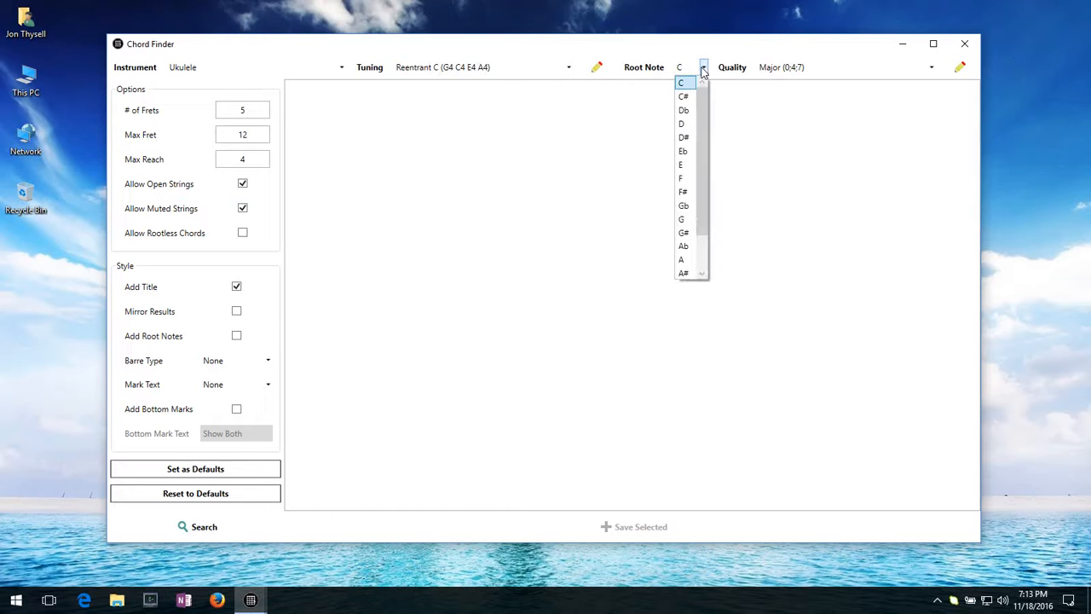
pyautogui.click(725, 53)
pyautogui.click(932, 67)
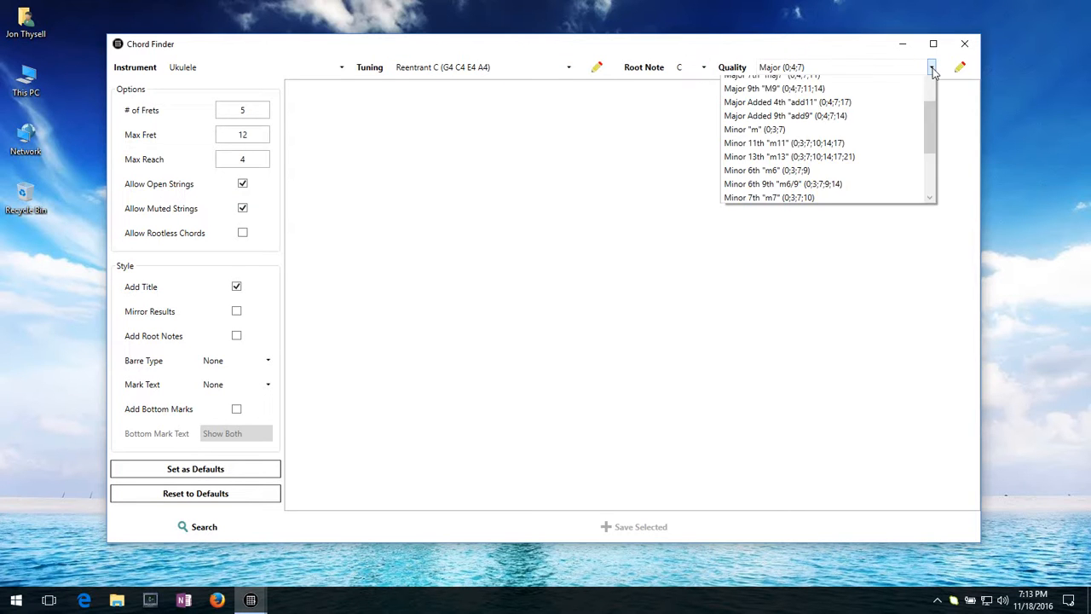
pyautogui.scroll(7, 935, 209)
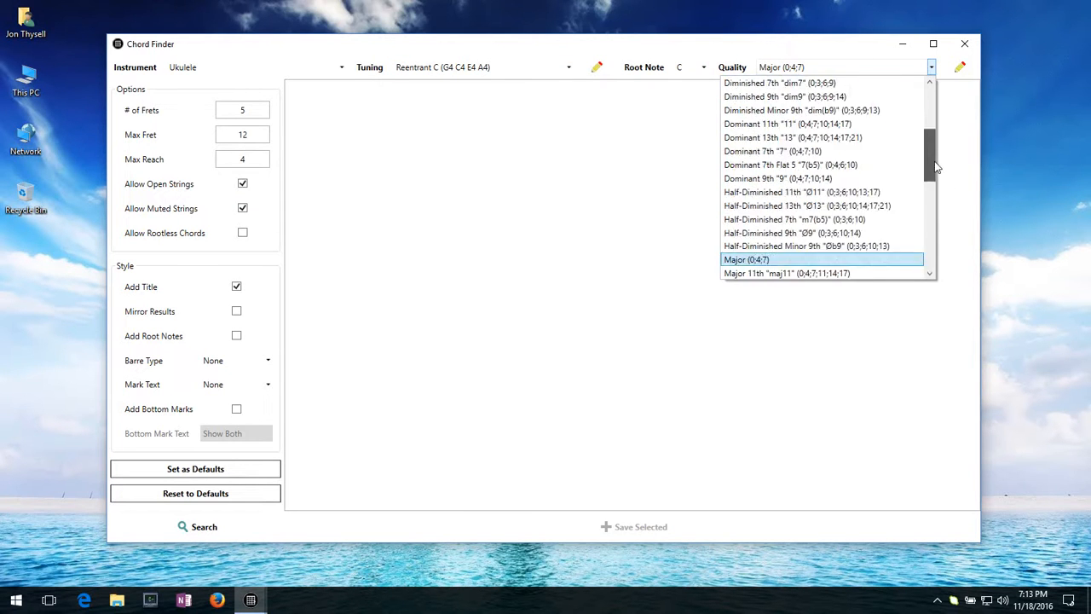
pyautogui.scroll(-9, 936, 209)
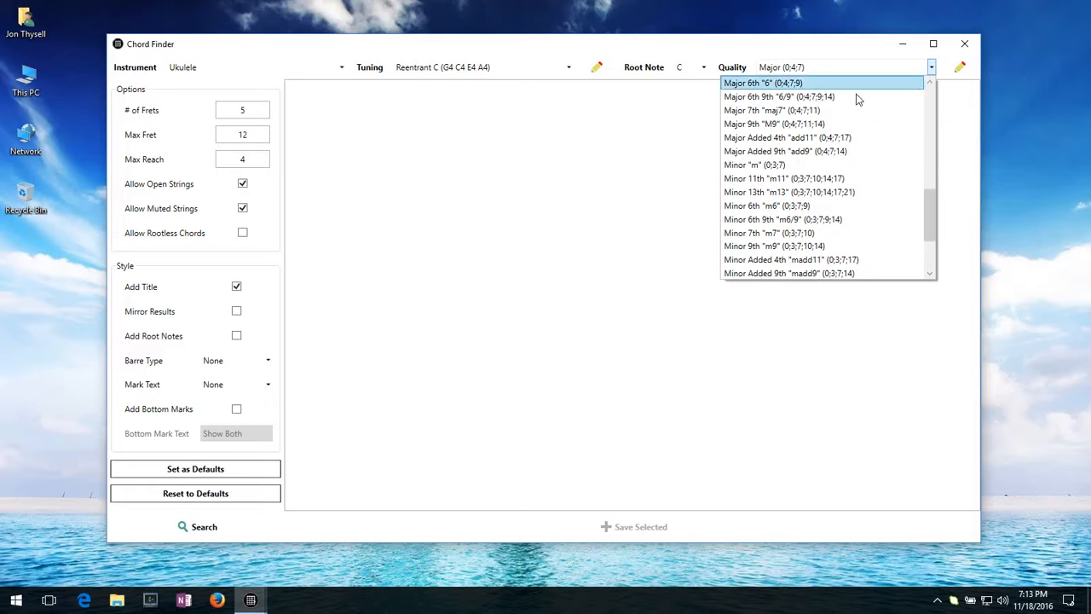
pyautogui.click(831, 44)
# Switch the instrument to Guitar and review its tunings and the instrument choices
pyautogui.click(341, 67)
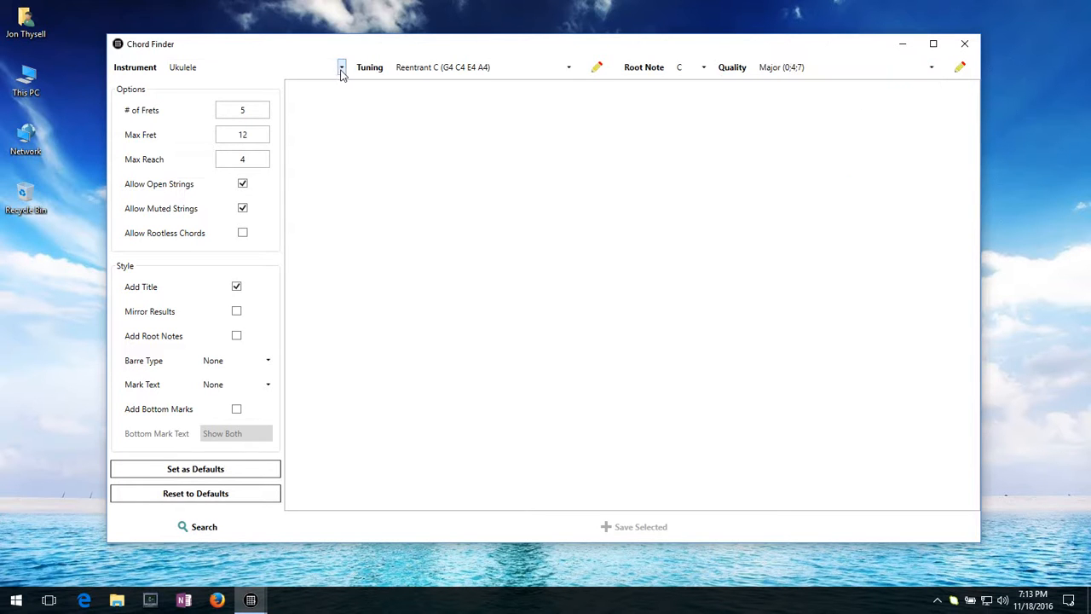
pyautogui.click(207, 139)
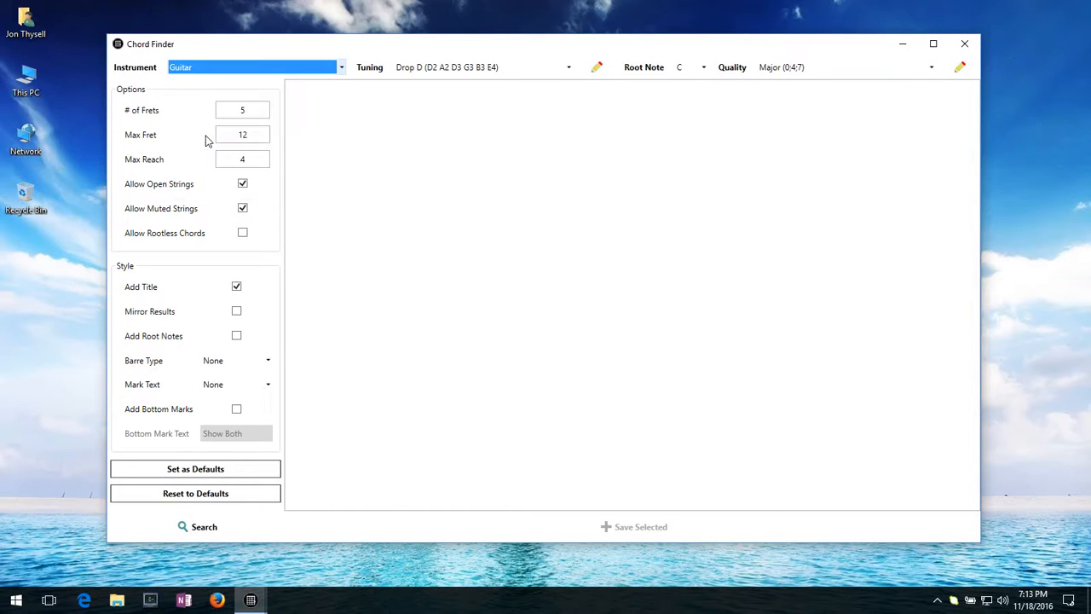
pyautogui.click(441, 68)
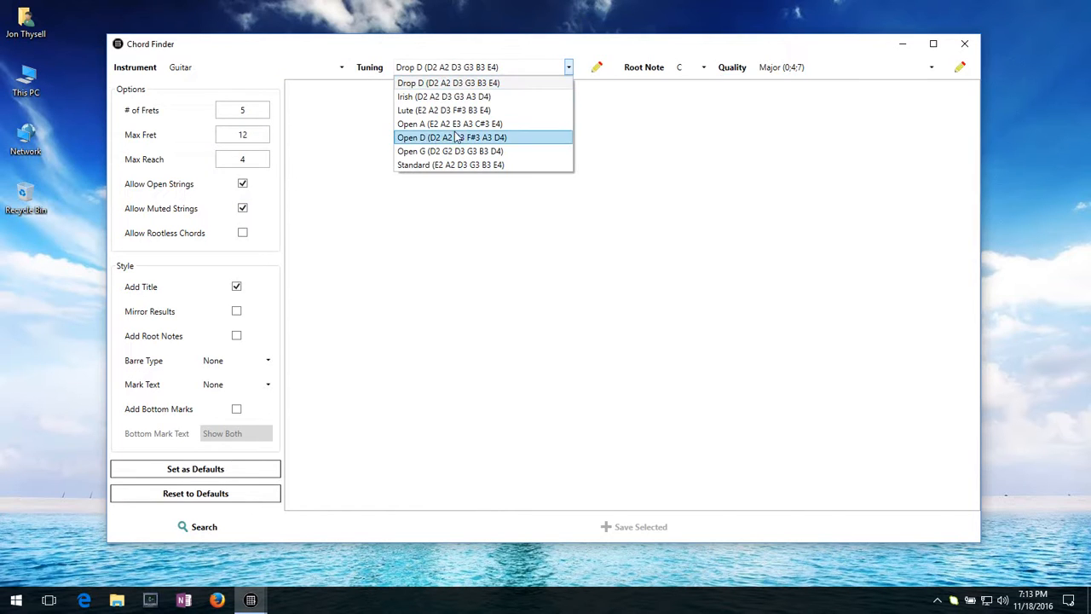
pyautogui.click(394, 47)
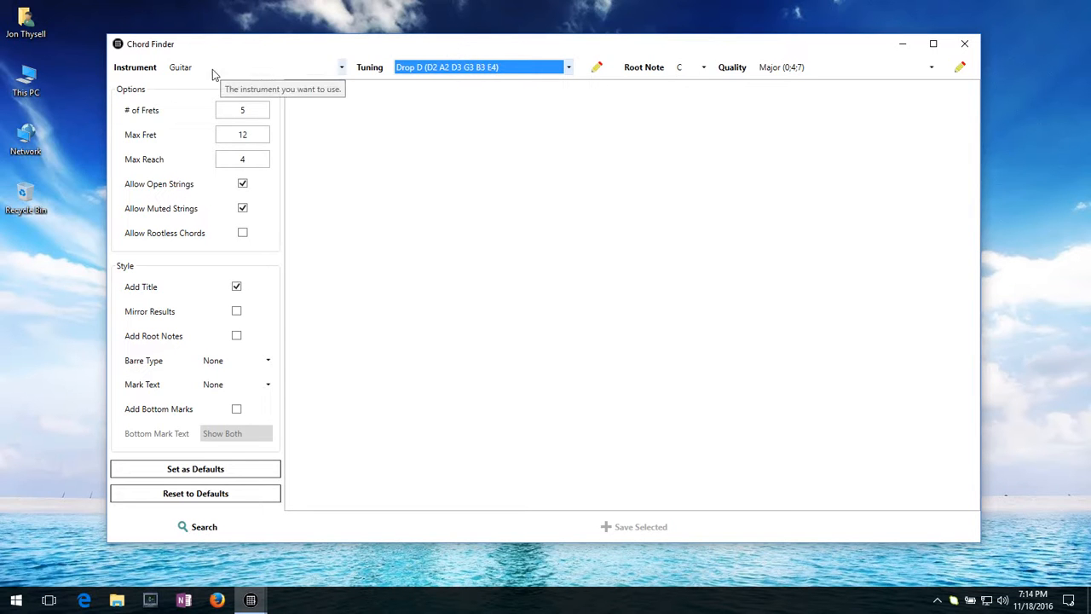
pyautogui.click(341, 68)
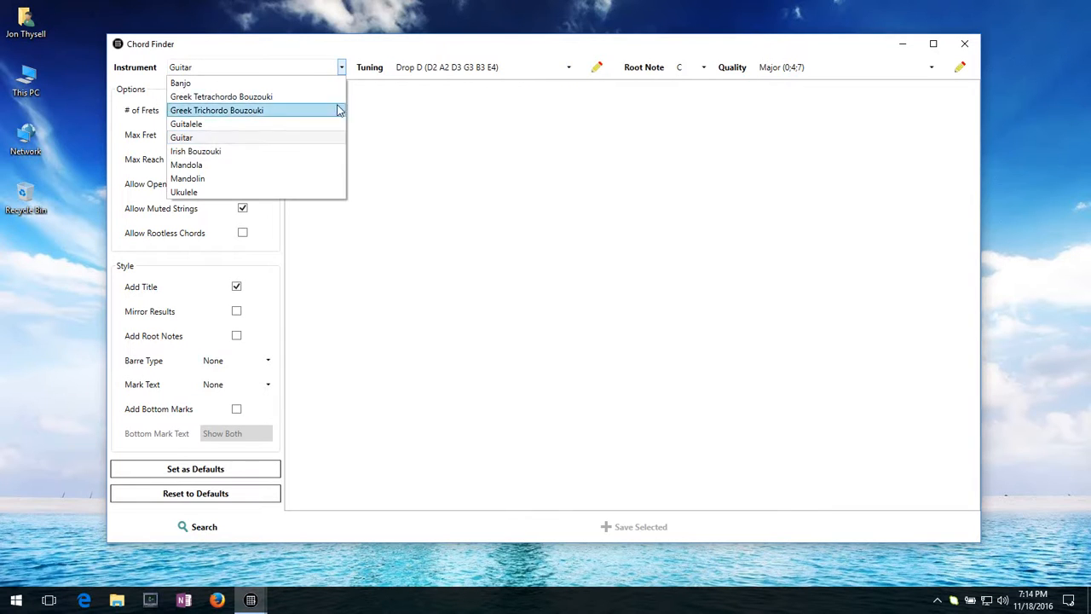
pyautogui.click(365, 48)
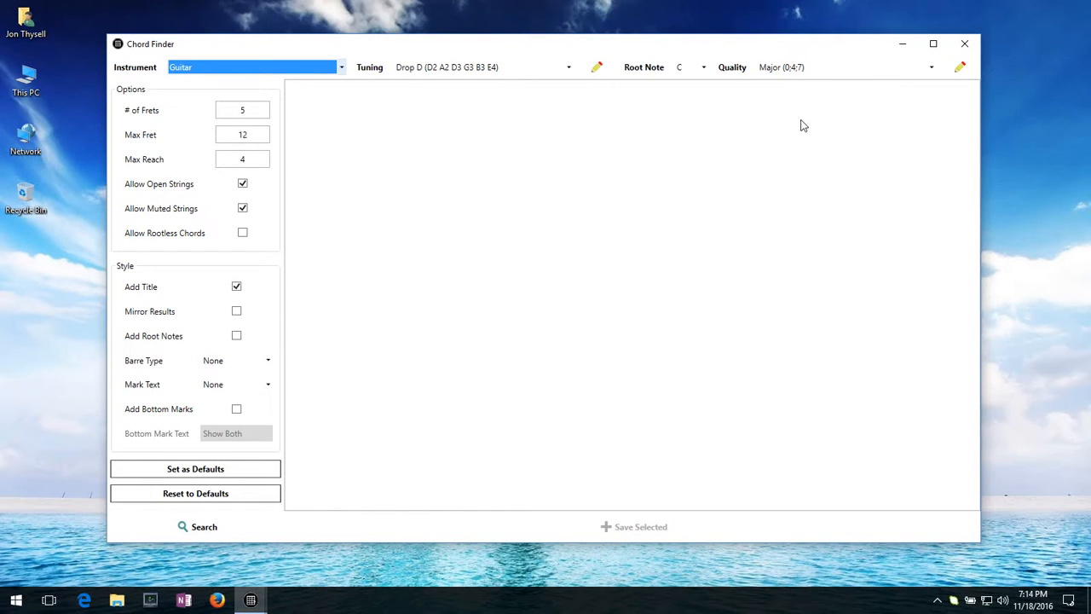
# Set the instrument to Ukulele with the Reentrant C (G4 C4 E4 A4) tuning and search for C major chords
pyautogui.click(327, 66)
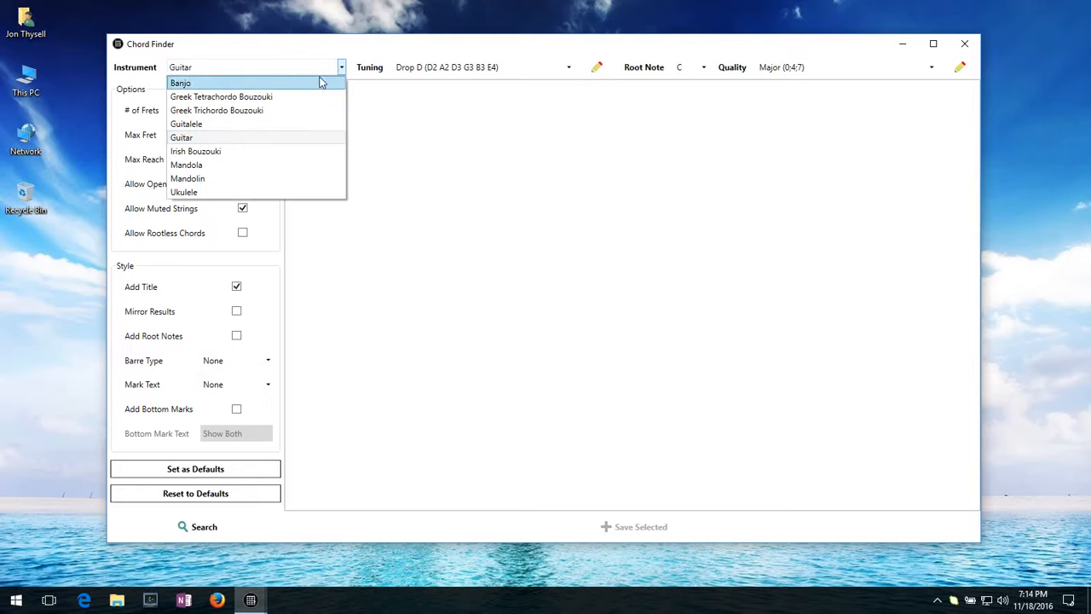
pyautogui.click(209, 192)
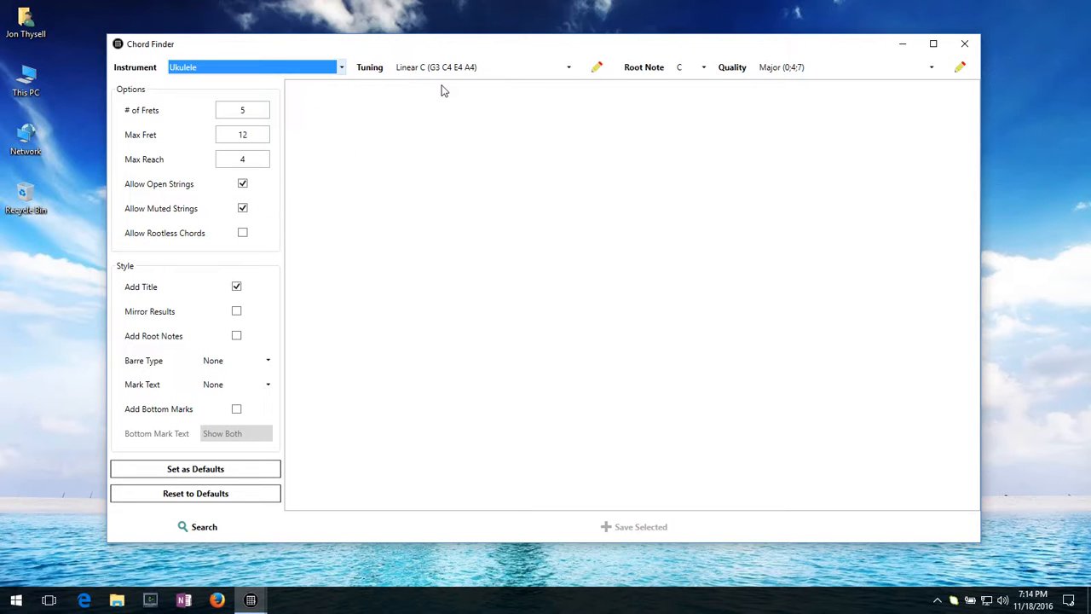
pyautogui.click(444, 68)
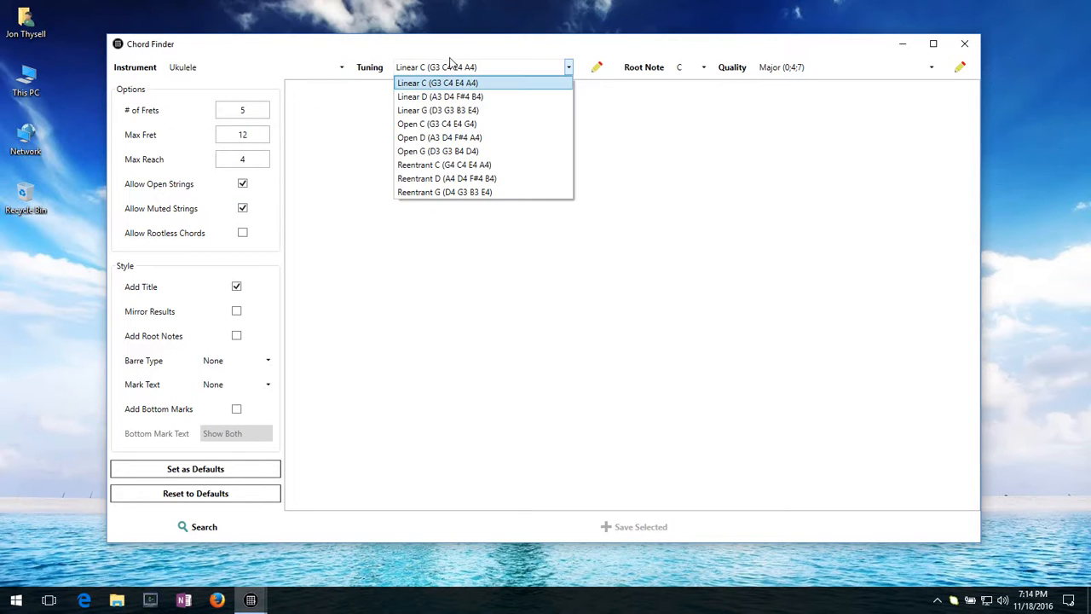
pyautogui.click(460, 165)
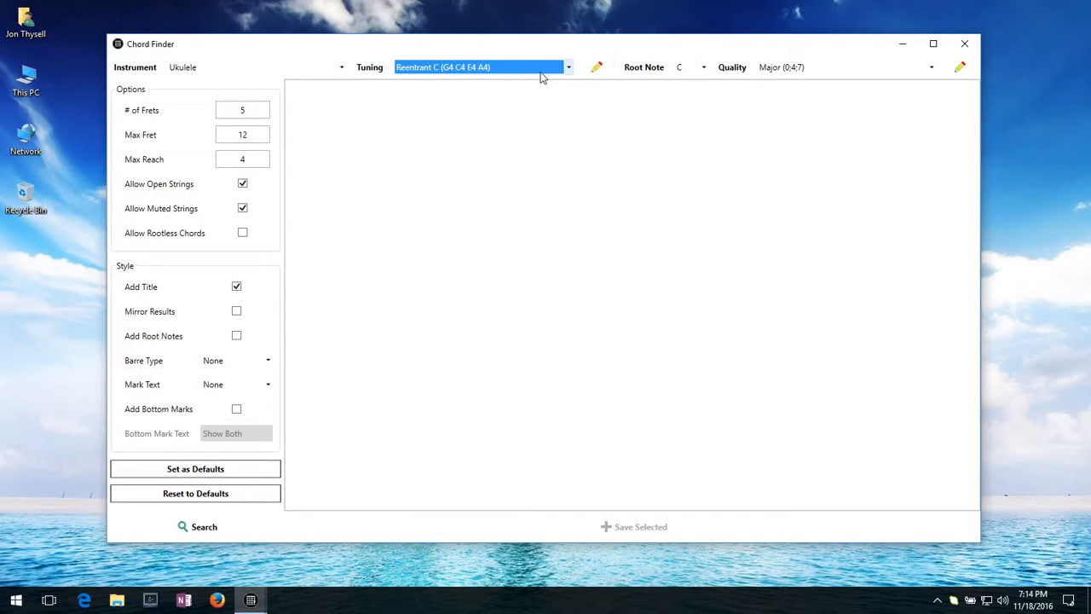
pyautogui.click(212, 529)
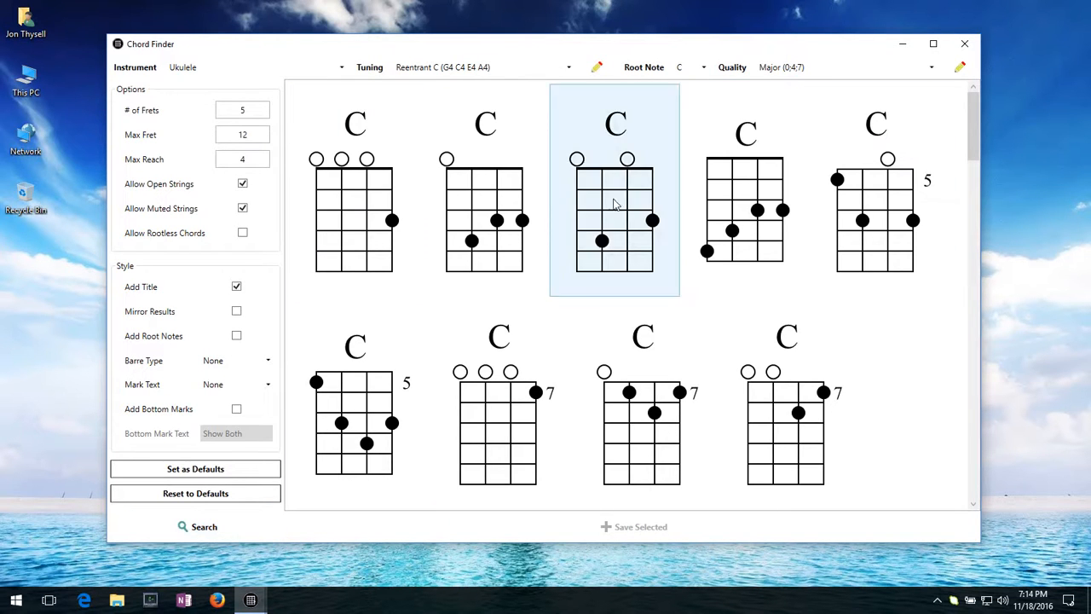
pyautogui.moveTo(973, 116)
pyautogui.mouseDown()
pyautogui.moveTo(975, 407)
pyautogui.moveTo(960, 480)
pyautogui.moveTo(972, 451)
pyautogui.moveTo(971, 119)
pyautogui.mouseUp()
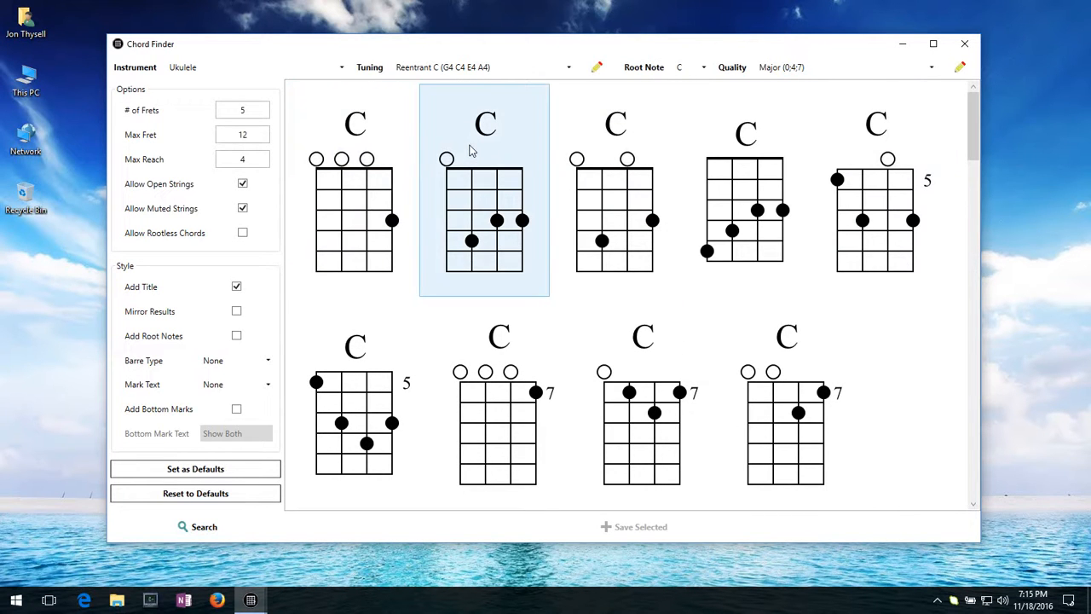
# Change the root note to F, search for the major chords and look through the resulting diagrams
pyautogui.click(696, 72)
pyautogui.click(689, 184)
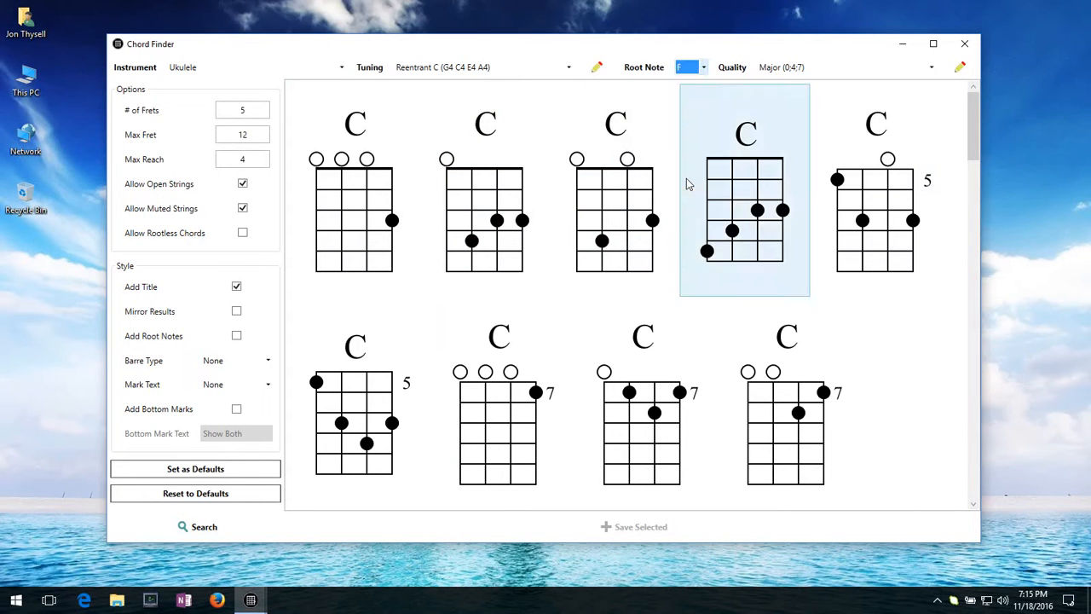
pyautogui.click(185, 528)
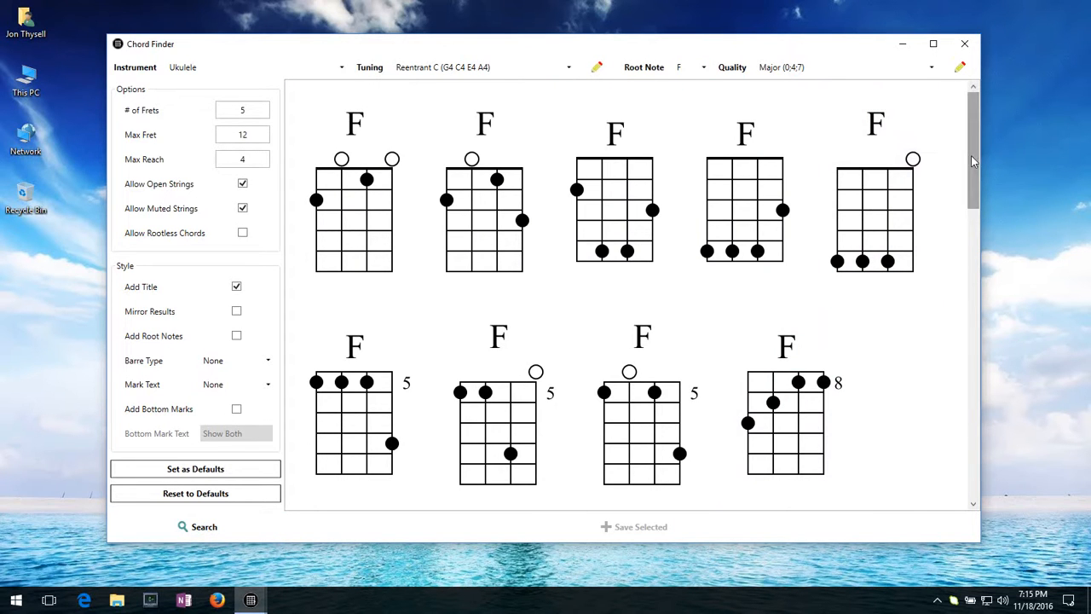
pyautogui.moveTo(973, 162); pyautogui.dragTo(999, 139)
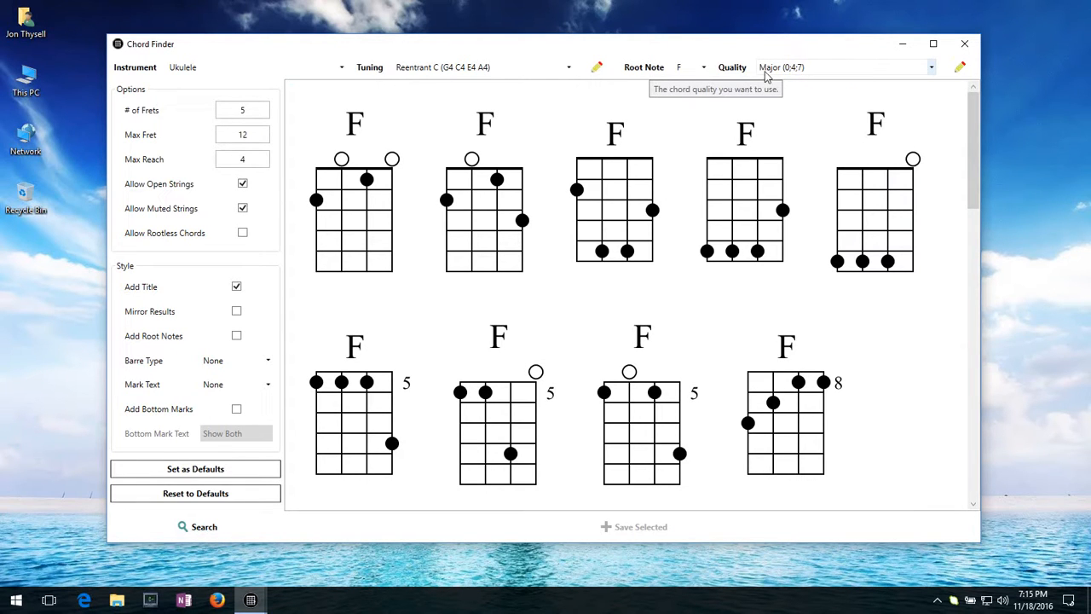
# Set the root note to G and the quality to Dominant 7th "7" (0;4;7;10), and search for the chords
pyautogui.click(701, 68)
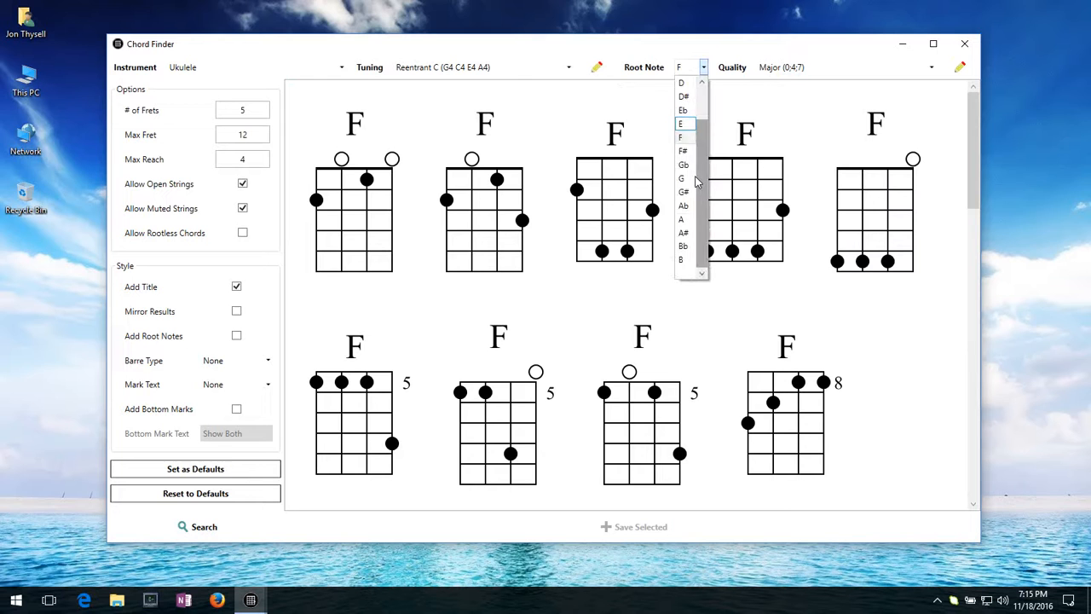
pyautogui.click(684, 178)
pyautogui.click(801, 72)
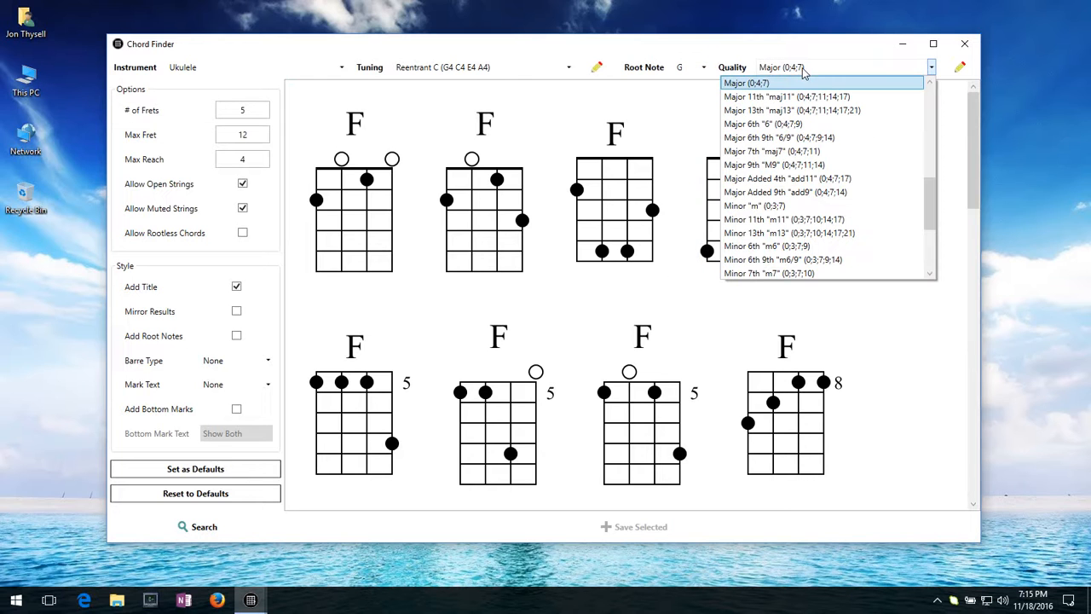
pyautogui.moveTo(929, 204); pyautogui.dragTo(929, 162)
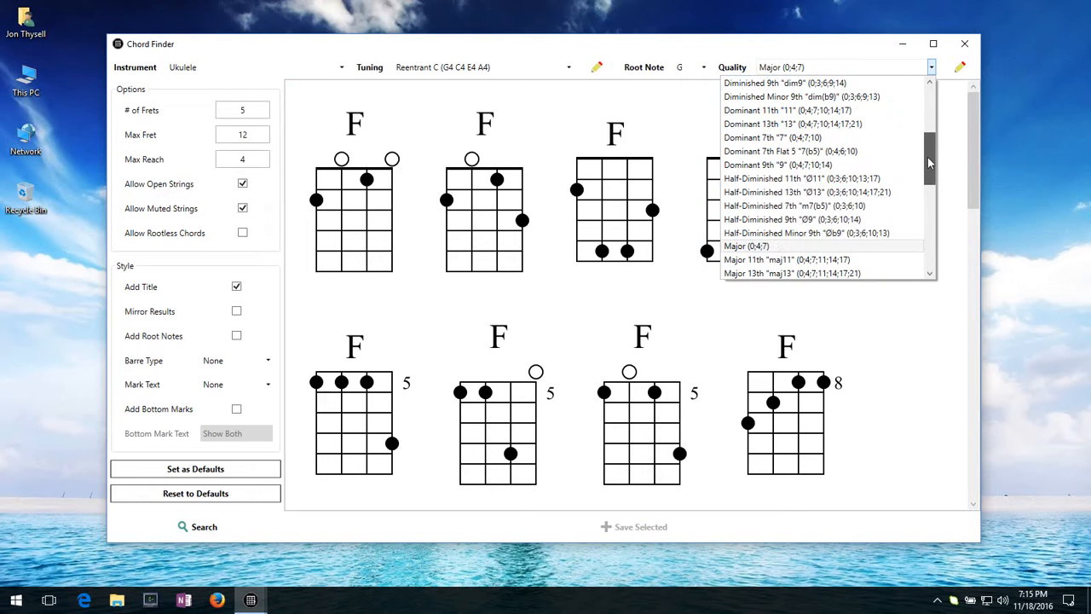
pyautogui.click(801, 139)
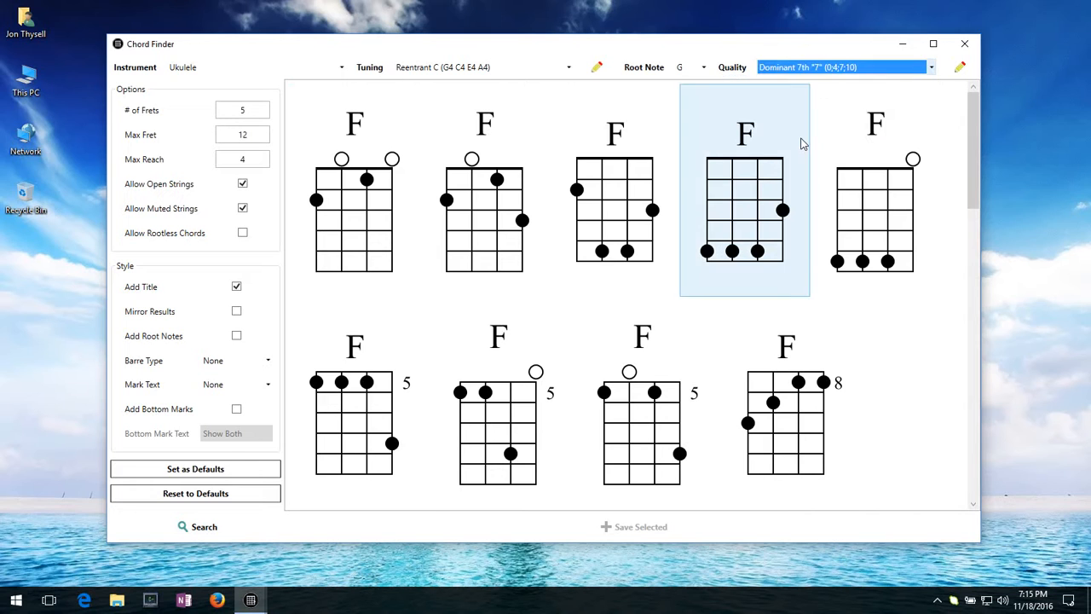
pyautogui.click(237, 520)
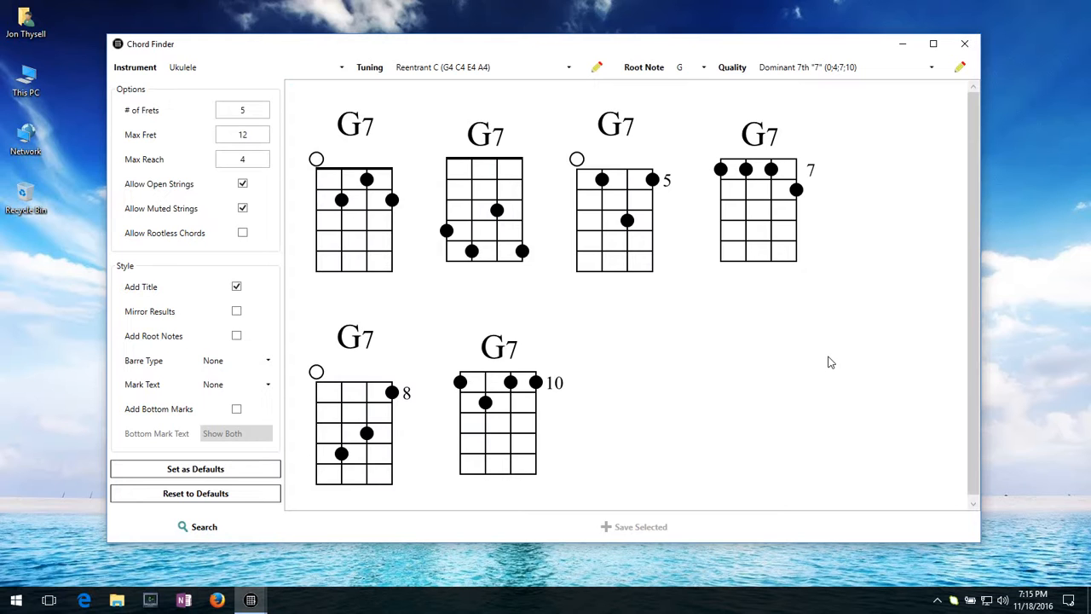
# Set the root note back to C and the quality to Major (0;4;7), and search for the chords again
pyautogui.click(701, 67)
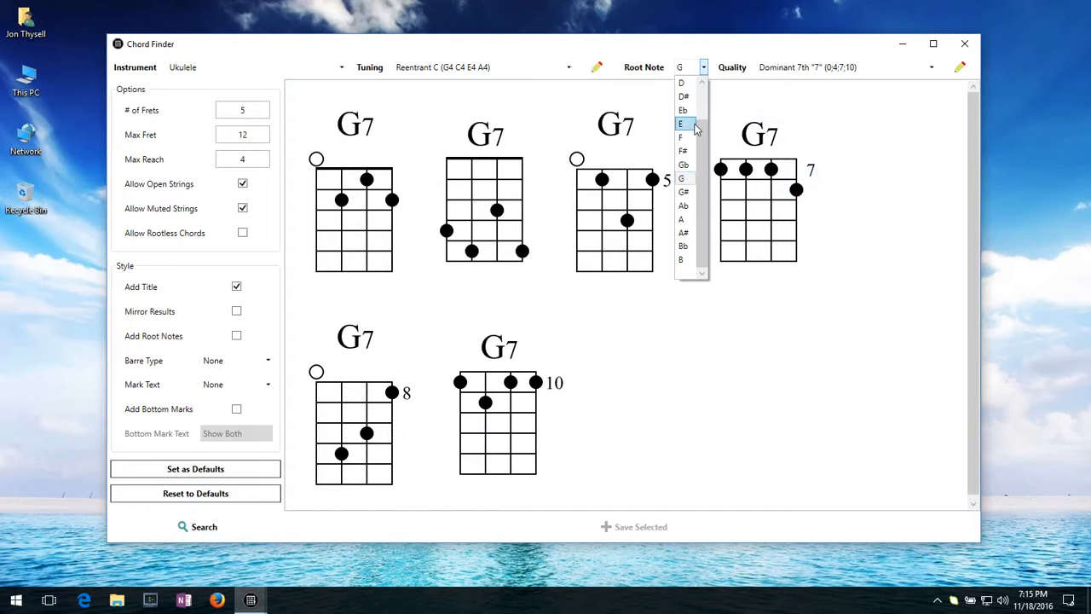
pyautogui.scroll(1, 695, 128)
pyautogui.click(686, 83)
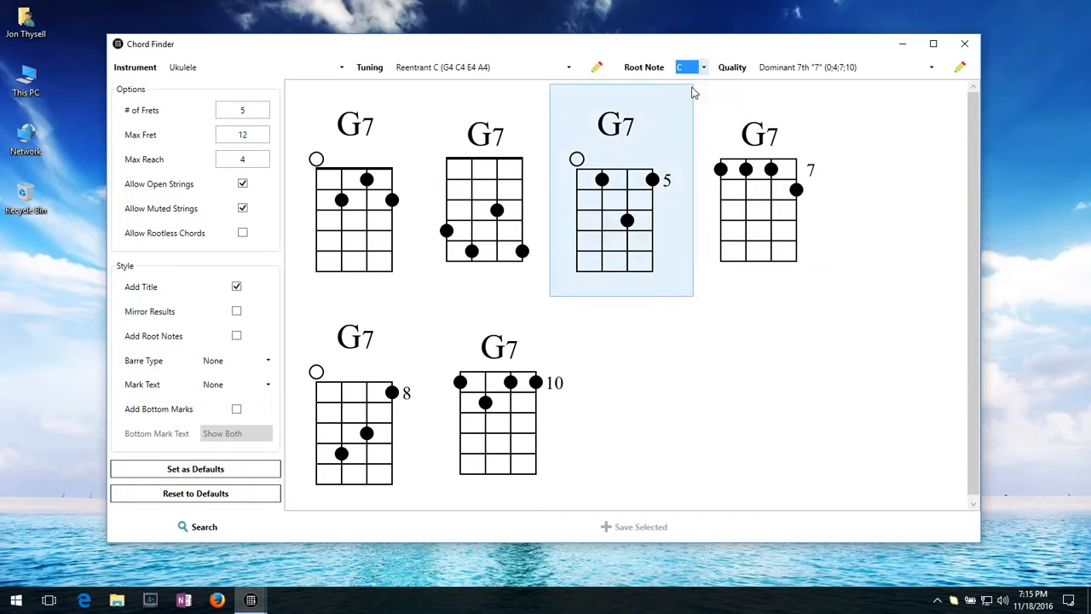
pyautogui.click(769, 68)
pyautogui.click(752, 193)
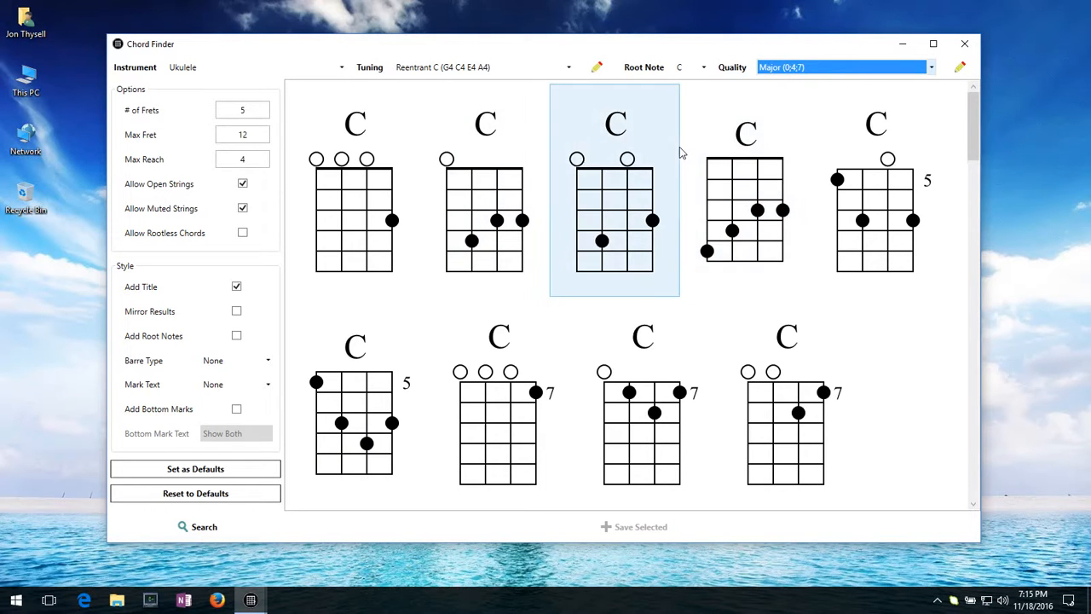
pyautogui.moveTo(975, 104)
pyautogui.mouseDown()
pyautogui.moveTo(976, 130)
pyautogui.moveTo(980, 97)
pyautogui.mouseUp()
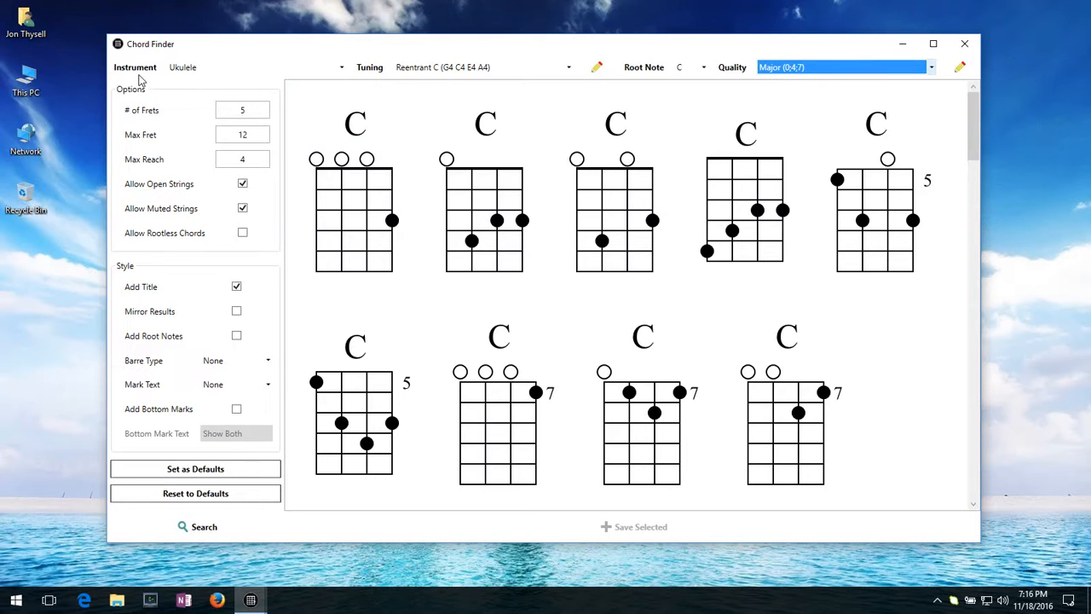
# Set the number of frets and the max reach to 3, search for C major chords and look through the diagrams
pyautogui.moveTo(216, 47); pyautogui.dragTo(214, 30)
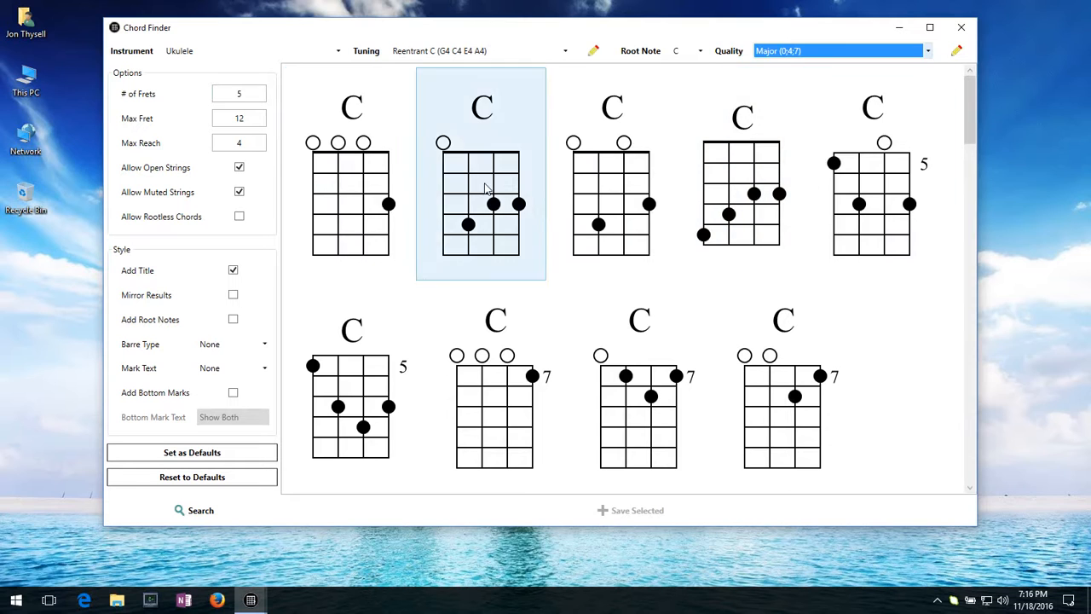
pyautogui.doubleClick(250, 96)
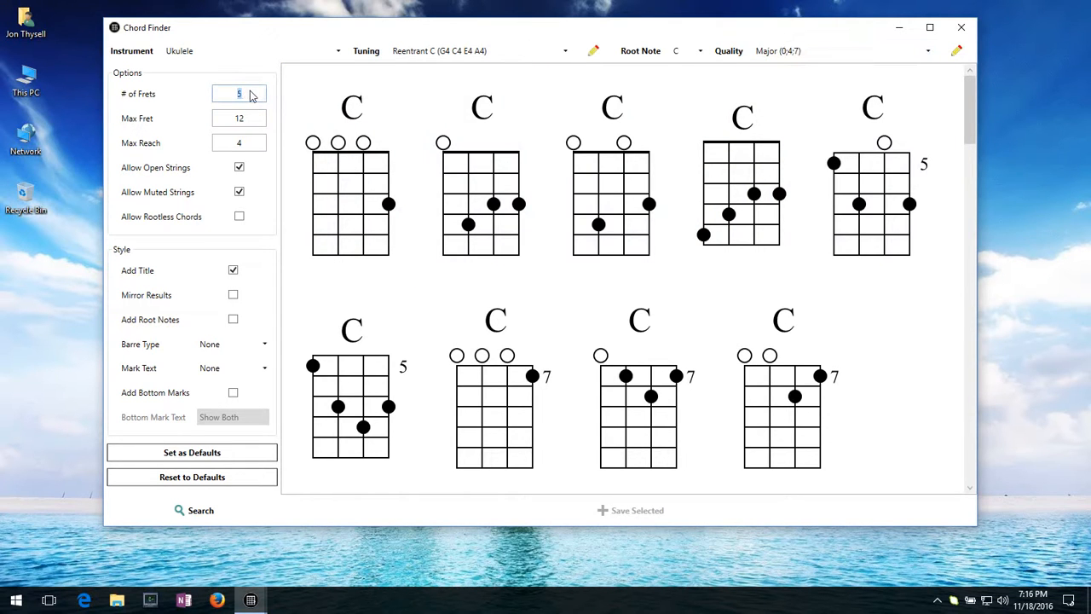
pyautogui.click(274, 111)
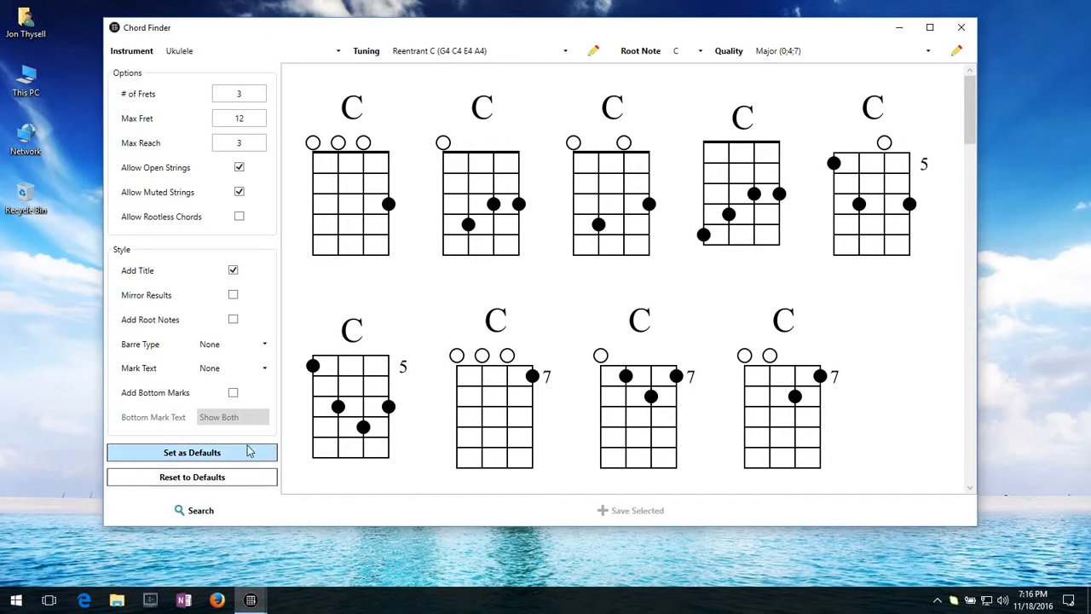
pyautogui.click(219, 511)
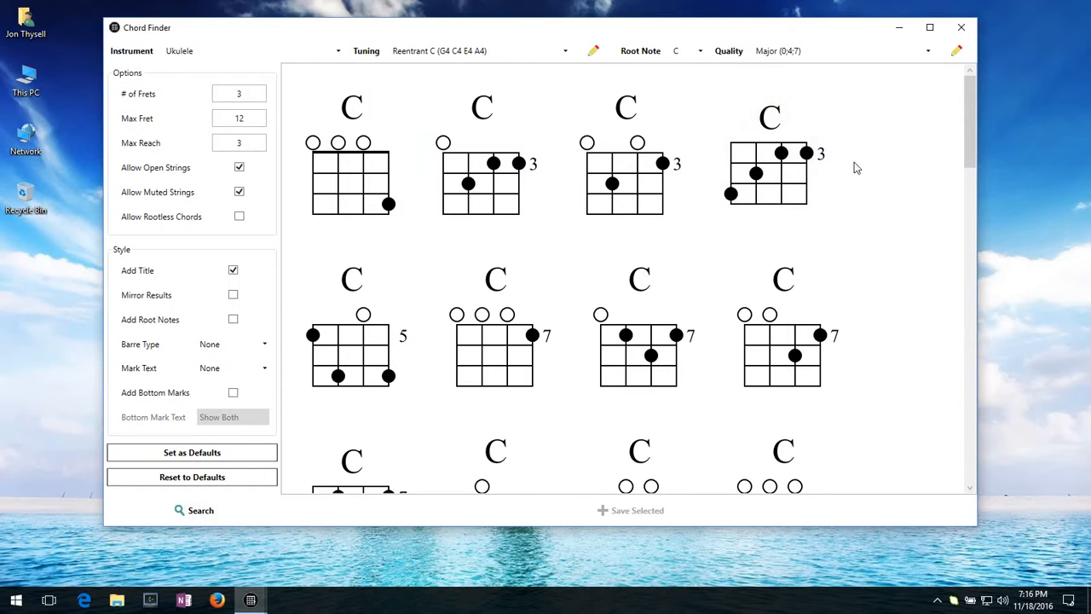
pyautogui.moveTo(970, 135)
pyautogui.mouseDown()
pyautogui.moveTo(969, 250)
pyautogui.moveTo(961, 116)
pyautogui.mouseUp()
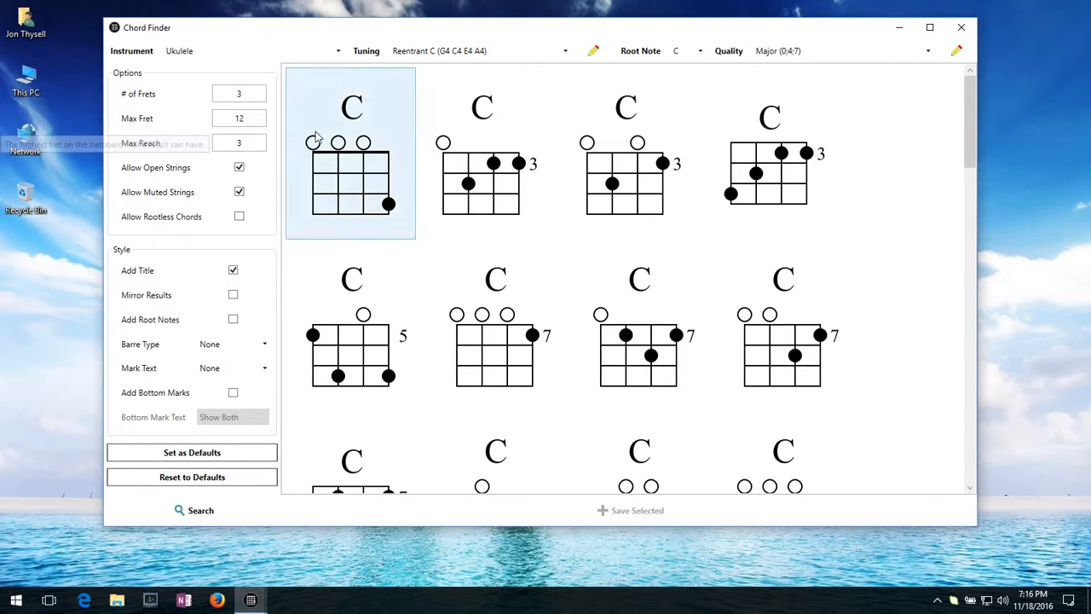
pyautogui.moveTo(969, 110); pyautogui.dragTo(926, 102)
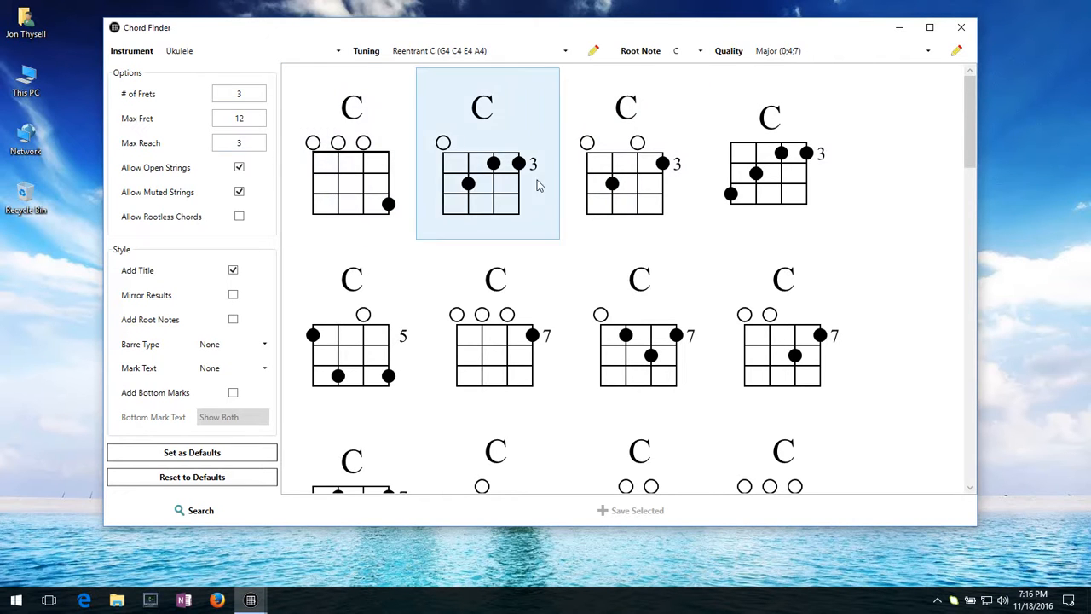
# Set the max fret to 5, search for C major chords again and review all the resulting diagrams
pyautogui.doubleClick(251, 123)
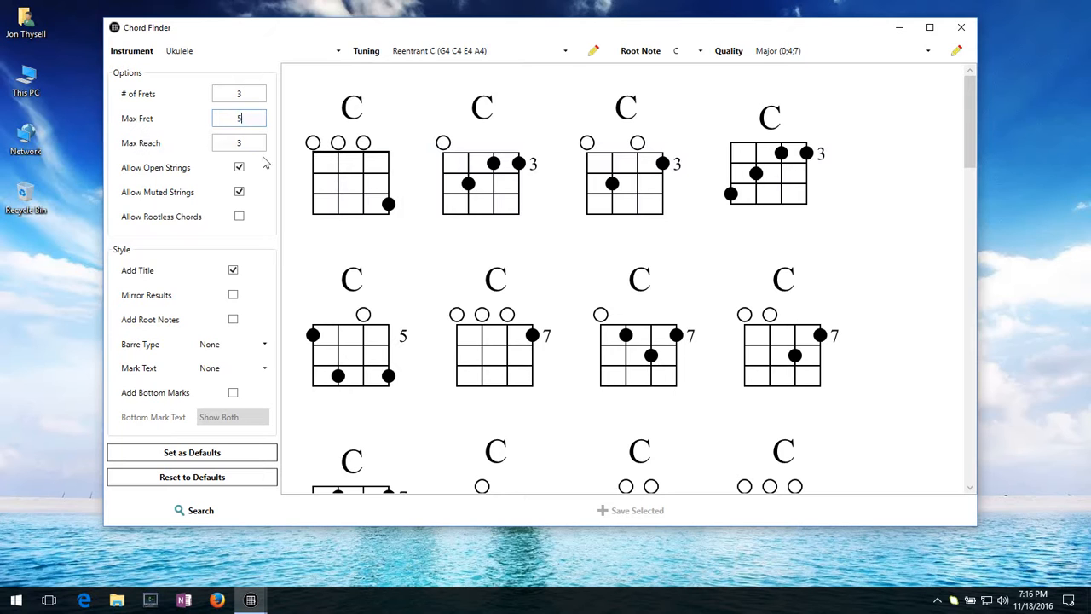
pyautogui.write('5')
pyautogui.click(201, 510)
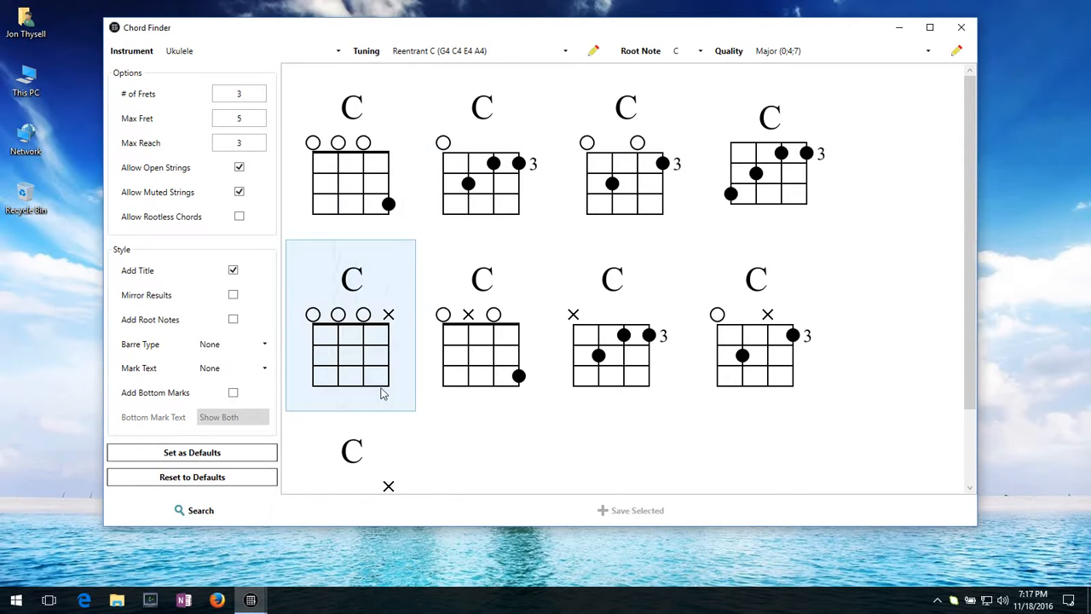
pyautogui.scroll(-2, 814, 166)
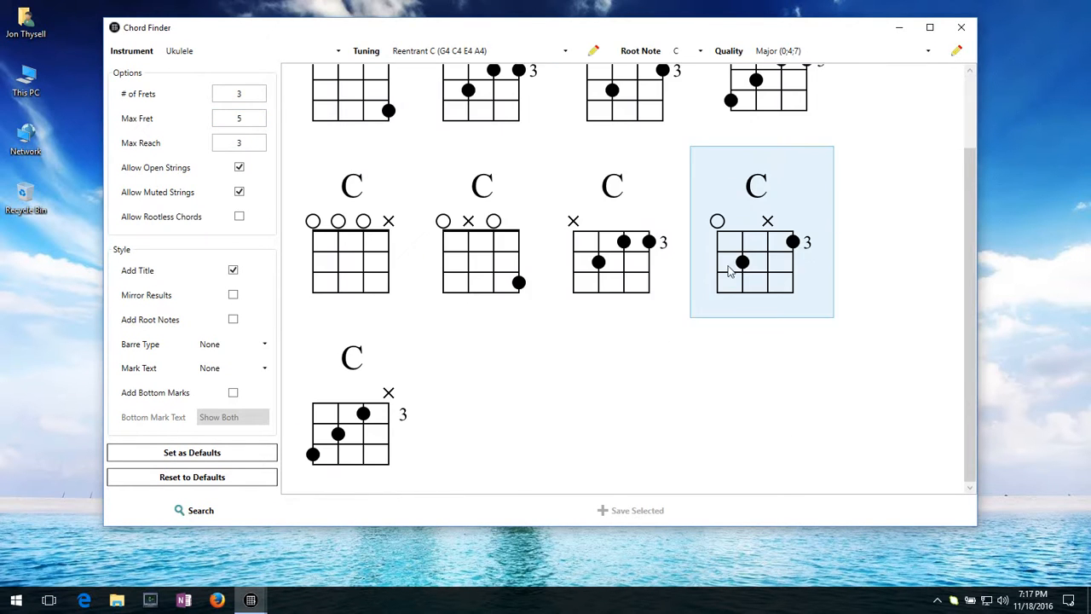
pyautogui.scroll(2, 629, 259)
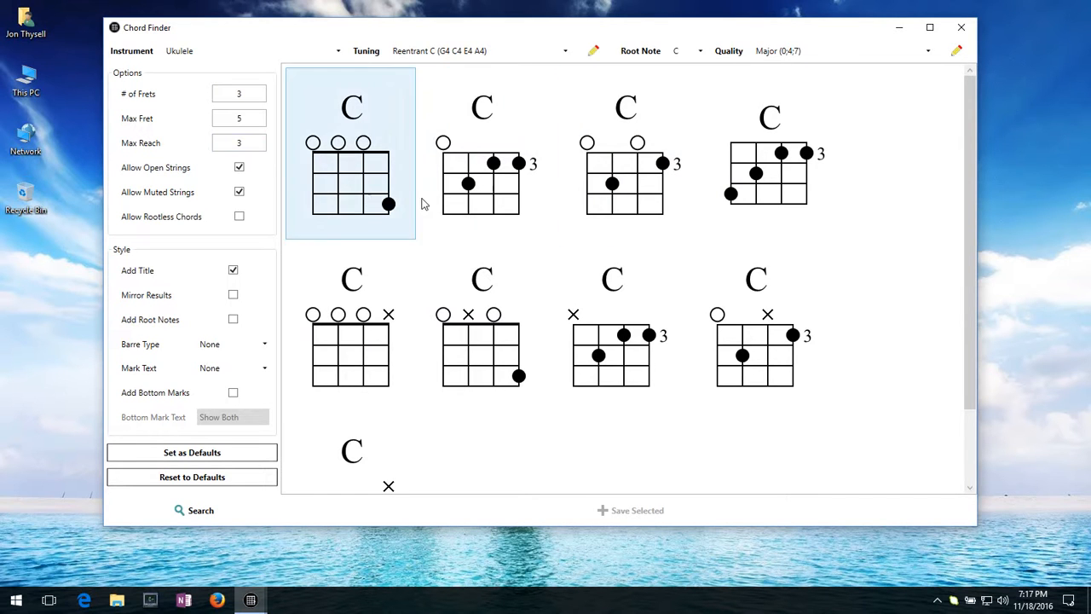
# Set the max reach to 2 and search for C major chords
pyautogui.doubleClick(242, 144)
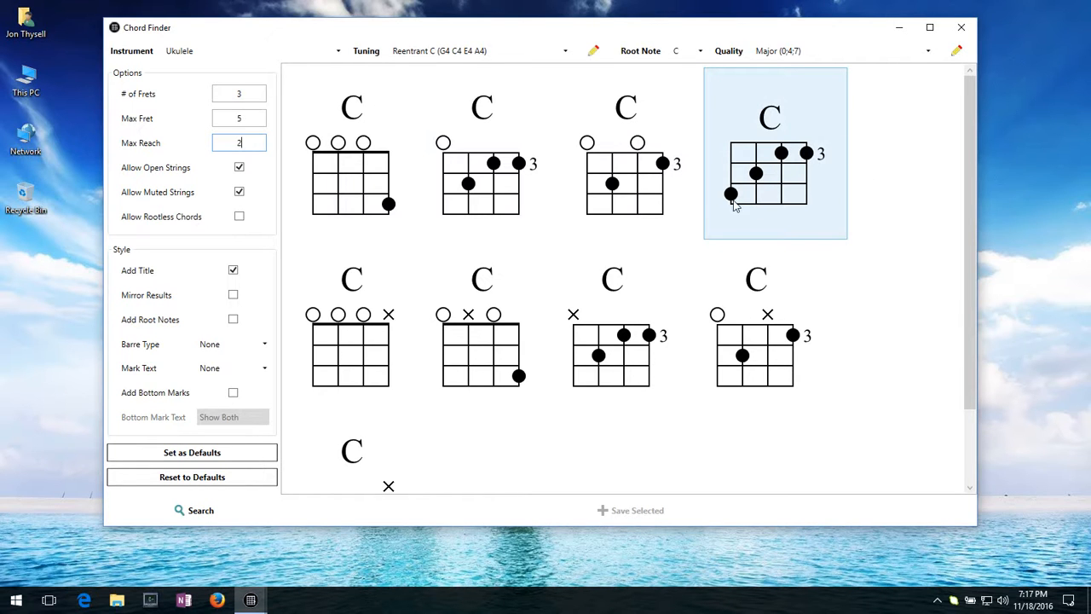
pyautogui.click(220, 509)
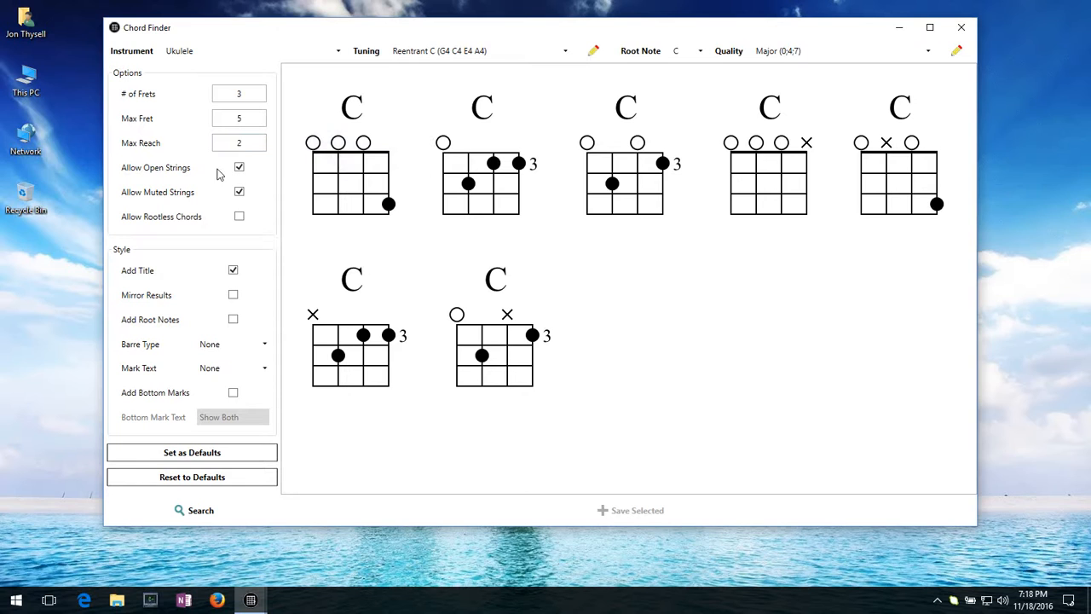
# Set both the max reach and the number of frets to 4, and search for C major chords
pyautogui.doubleClick(247, 147)
pyautogui.doubleClick(244, 97)
pyautogui.write('4')
pyautogui.click(191, 516)
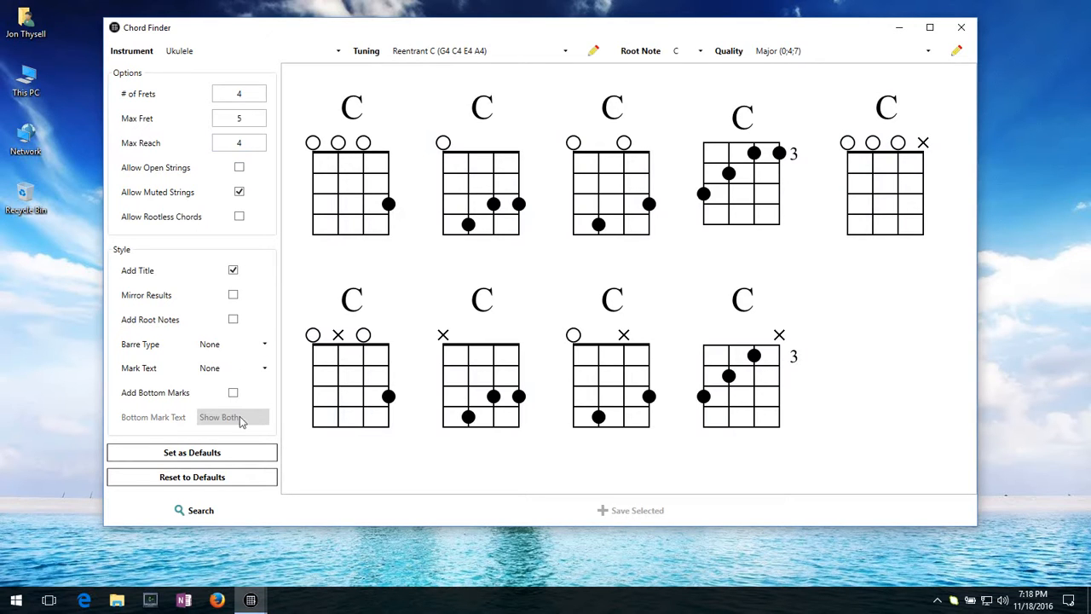
# Disallow open strings and muted strings, searching for C major chords after each change
pyautogui.click(216, 512)
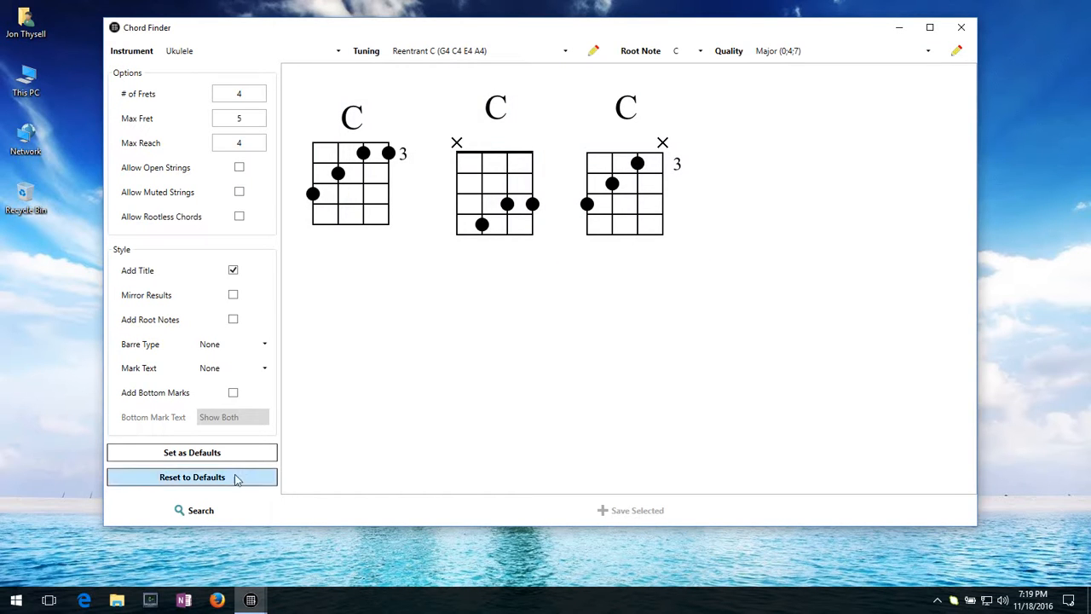
pyautogui.click(200, 512)
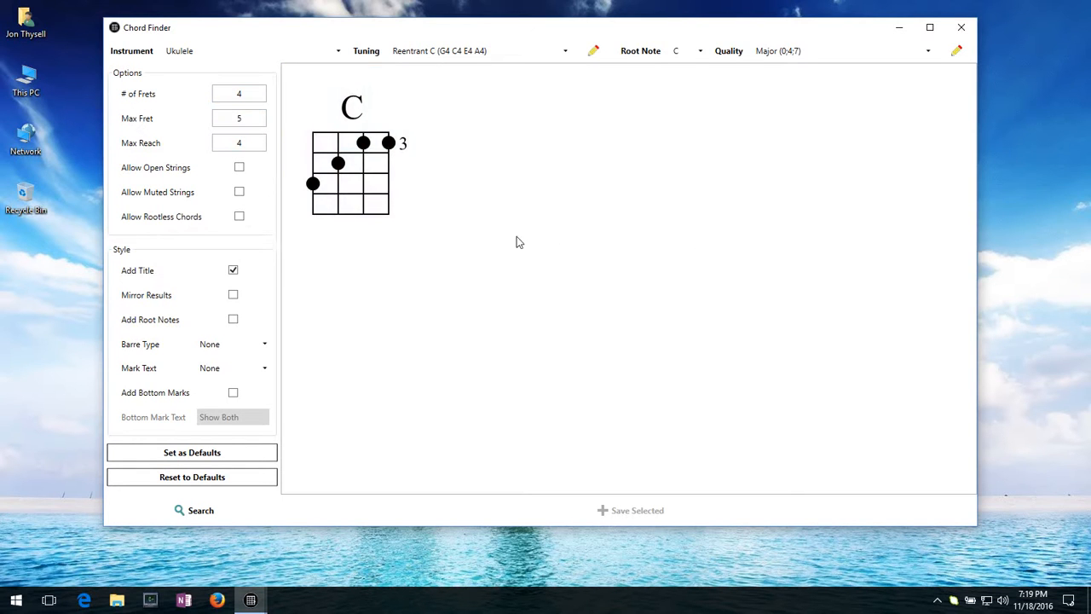
# Try a C major search with the max reach set to 2, and dismiss the resulting message
pyautogui.doubleClick(243, 141)
pyautogui.write('2')
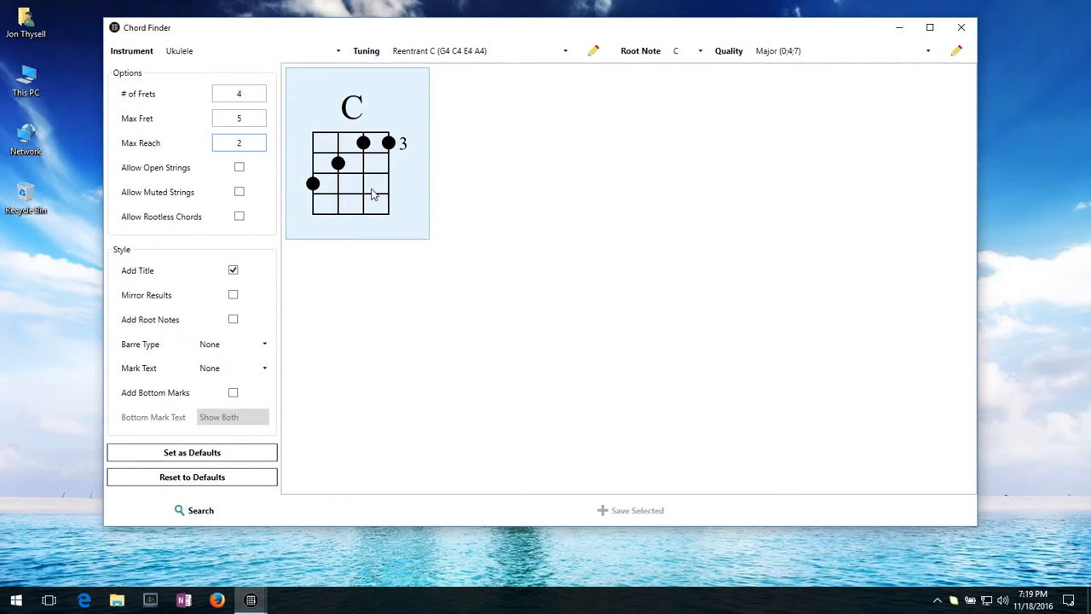
pyautogui.click(203, 514)
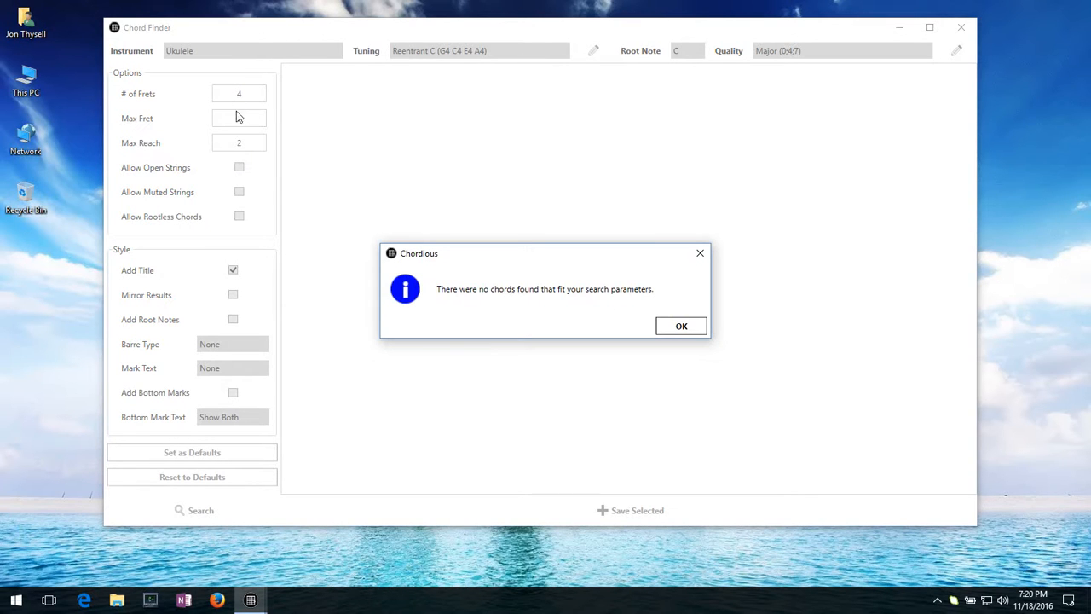
pyautogui.click(681, 327)
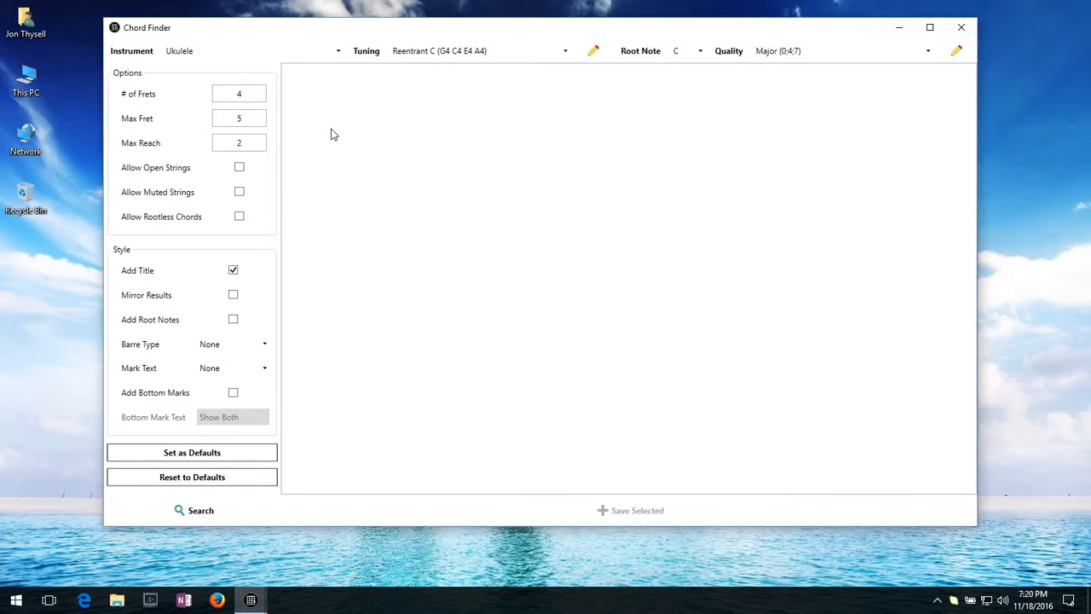
# Set the max reach to 3 and search for C major chords
pyautogui.doubleClick(242, 145)
pyautogui.write('3')
pyautogui.click(196, 509)
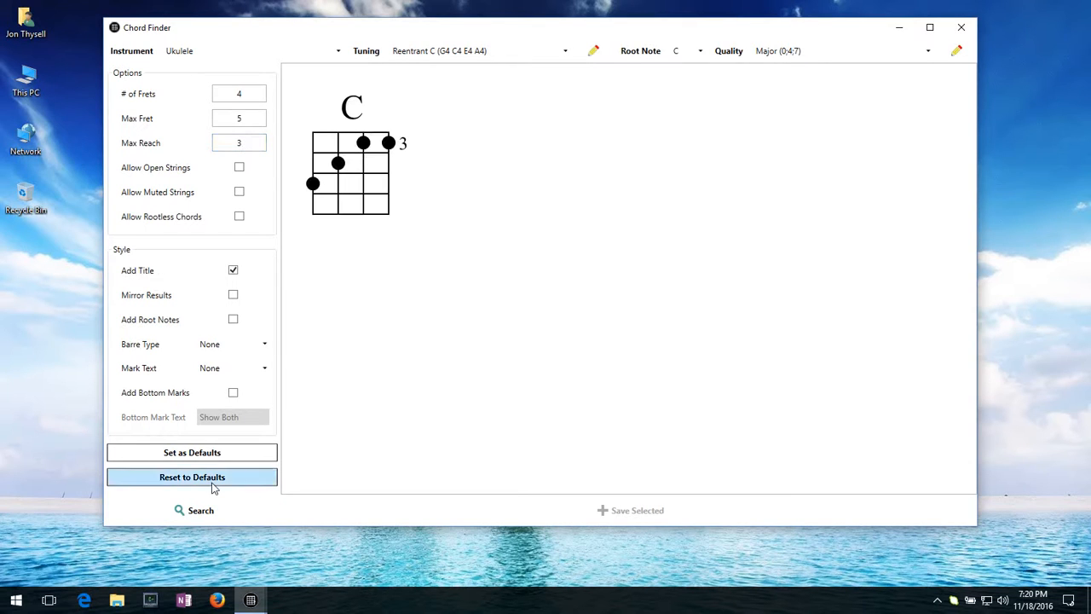
# Try a search for C chords with the quality Minor 13th "m13" (0;3;7;10;14;17;21), and dismiss the resulting message
pyautogui.click(699, 52)
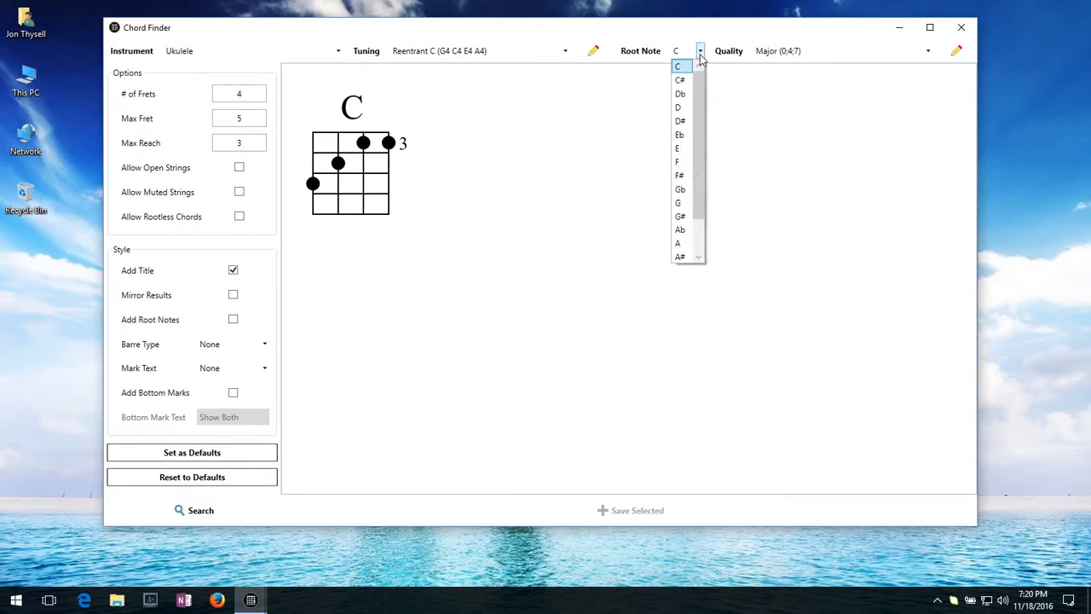
pyautogui.click(802, 58)
pyautogui.click(805, 53)
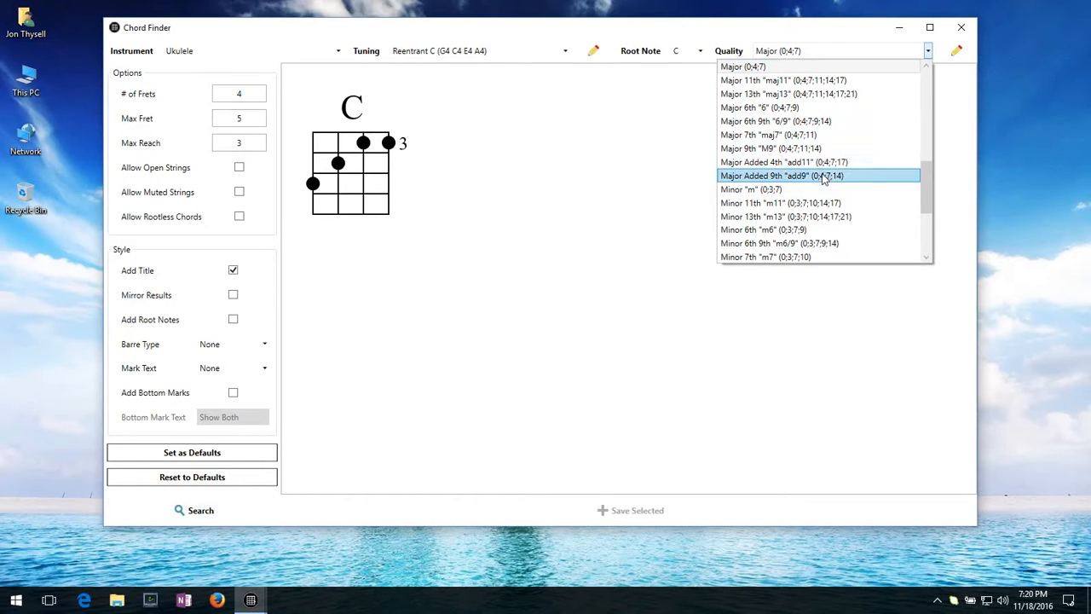
pyautogui.click(803, 219)
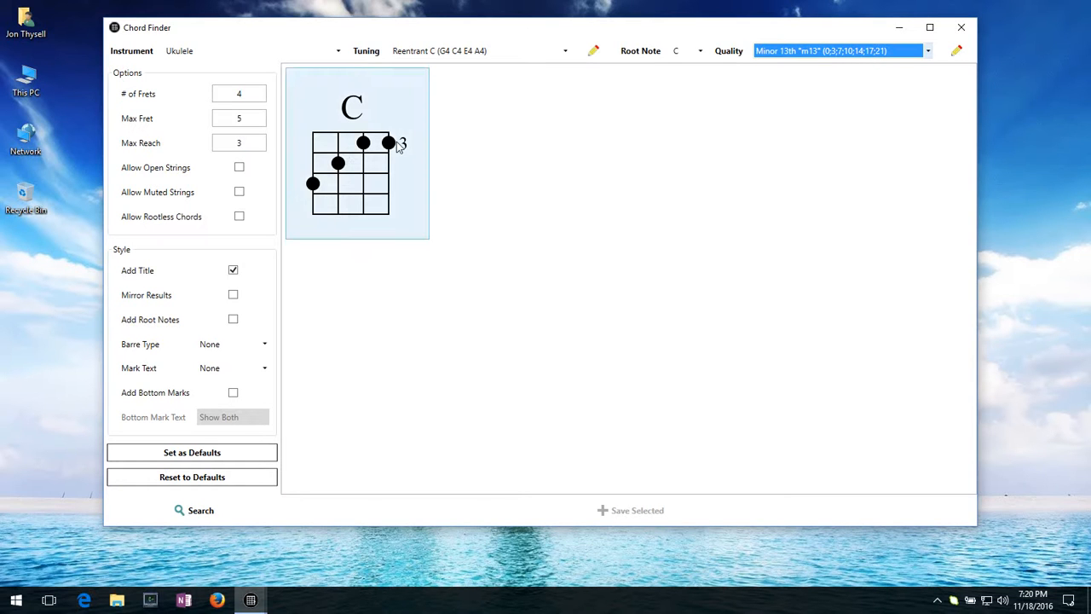
pyautogui.click(187, 509)
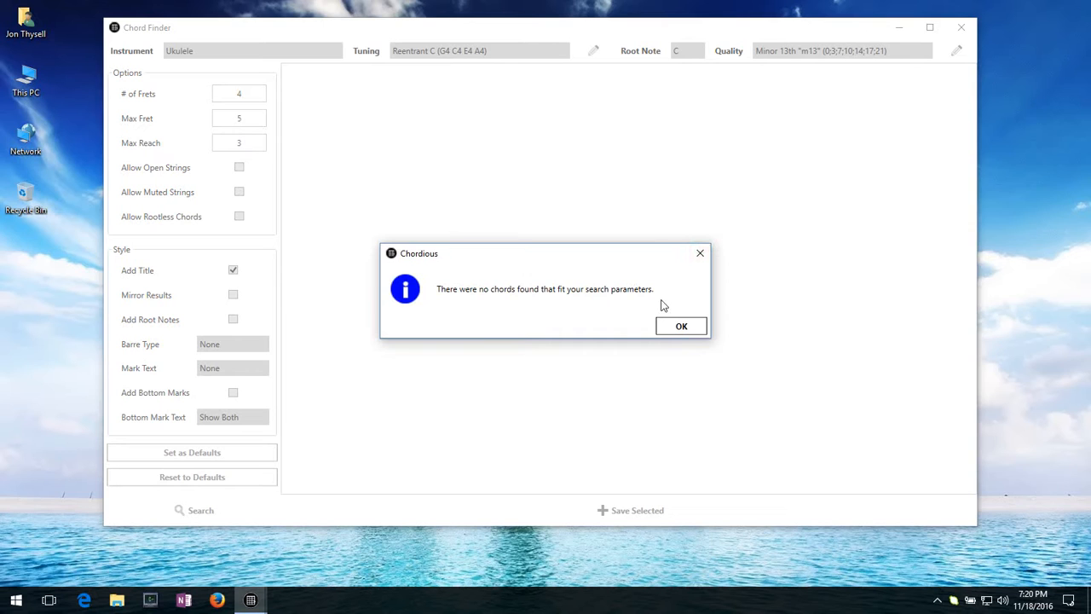
pyautogui.click(681, 326)
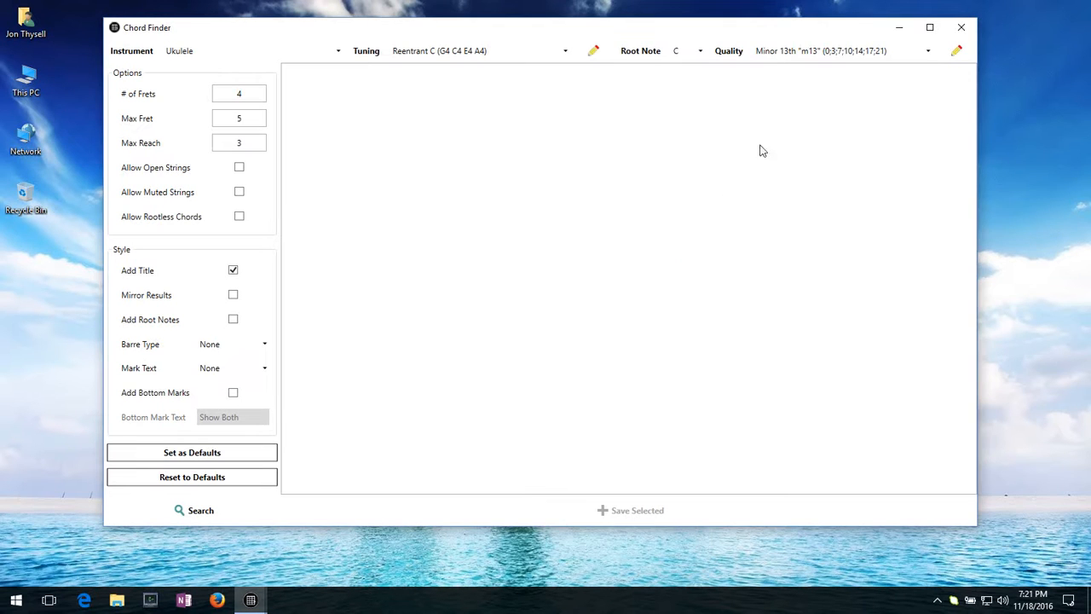
# Set the chord quality back to Major (0;4;7) and search for C chords
pyautogui.click(774, 53)
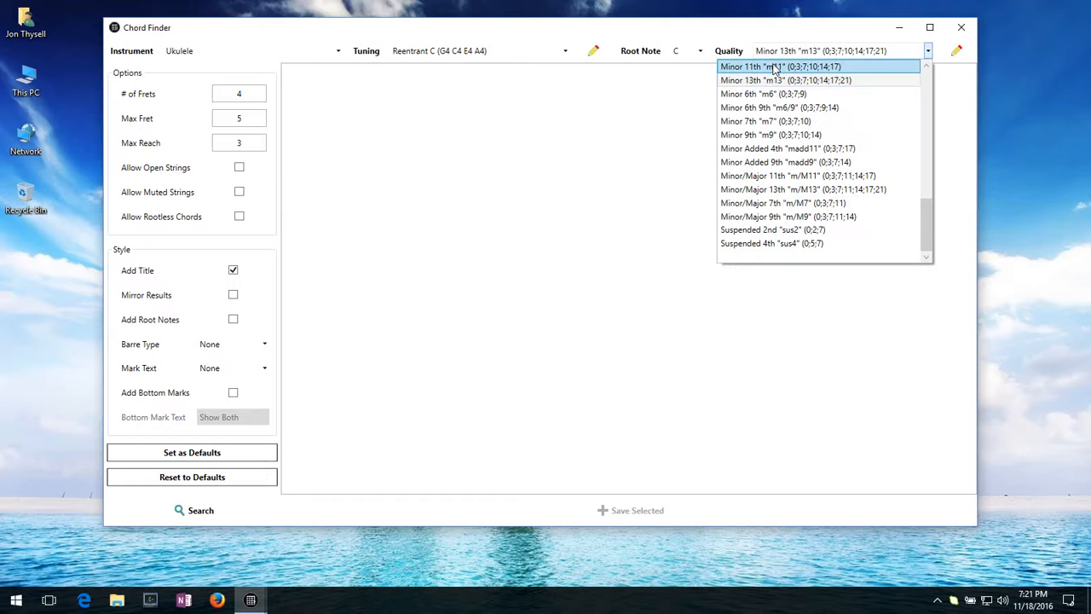
pyautogui.click(773, 53)
pyautogui.click(771, 53)
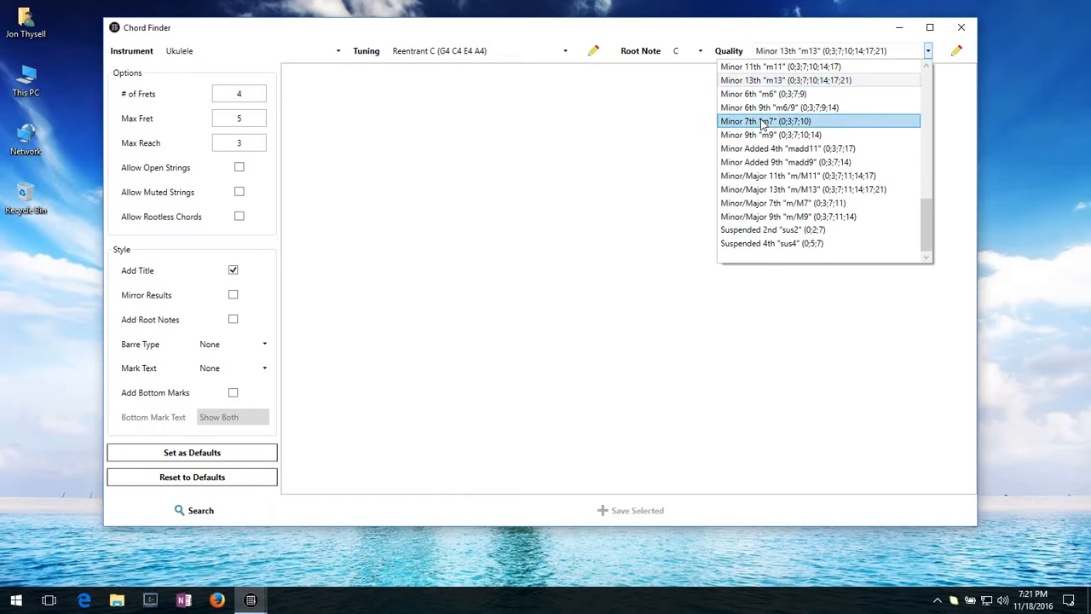
pyautogui.scroll(7, 765, 124)
pyautogui.scroll(-2, 765, 128)
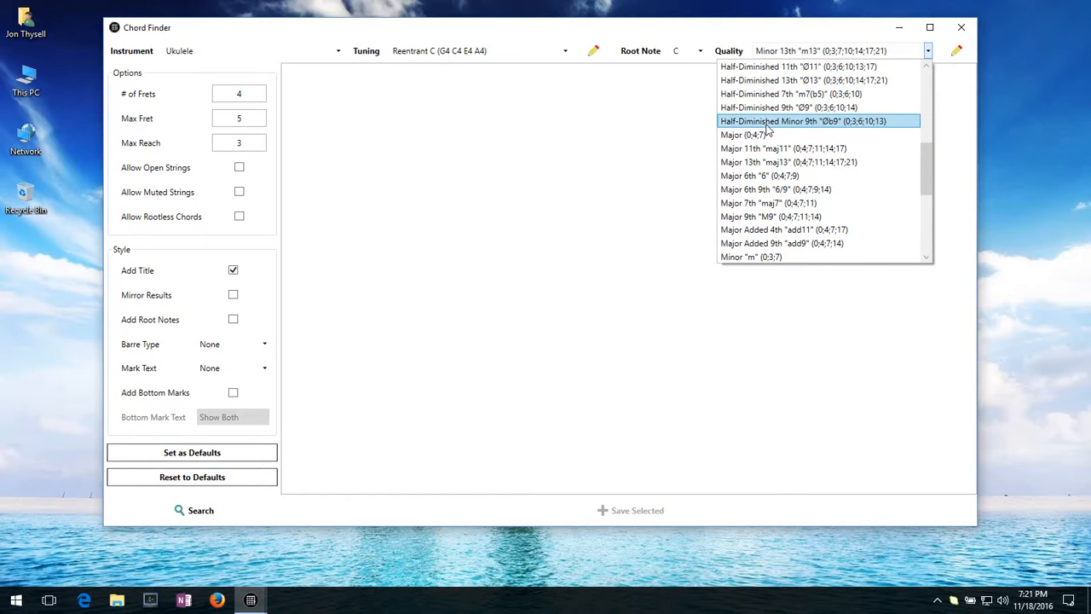
pyautogui.scroll(-1, 768, 128)
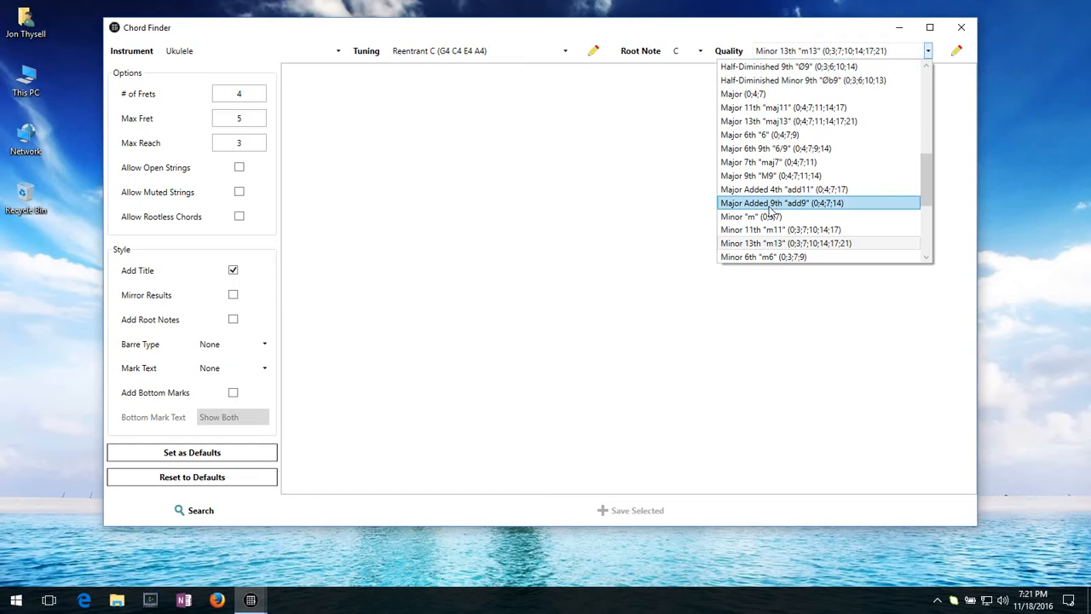
pyautogui.click(747, 96)
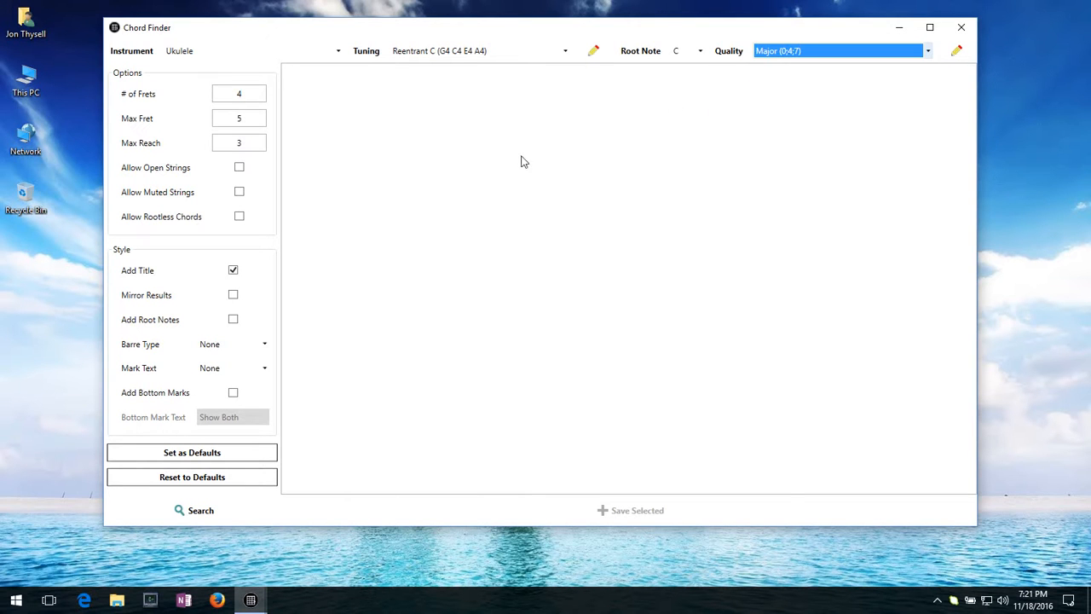
pyautogui.click(192, 514)
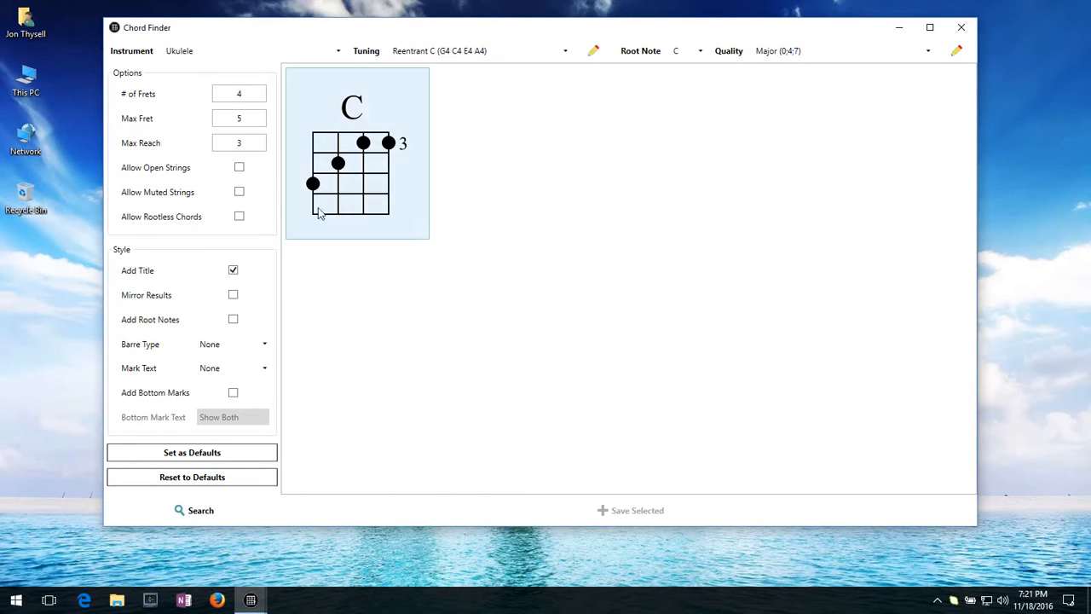
# Set the root note to D and the quality to Dominant 7th "7" (0;4;7;10), and search for the chords
pyautogui.click(680, 53)
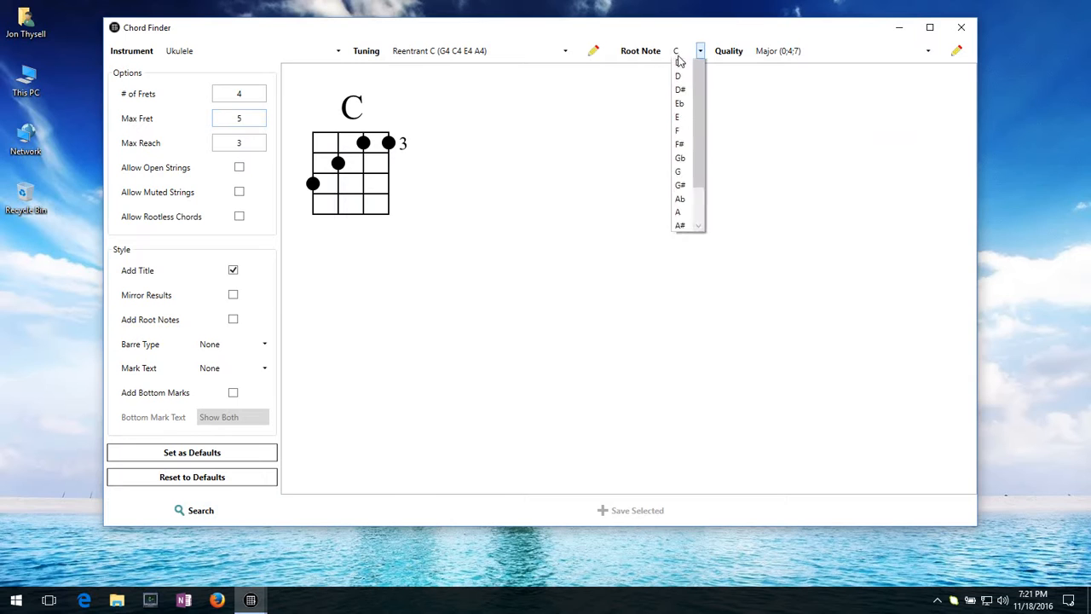
pyautogui.click(678, 76)
pyautogui.click(776, 51)
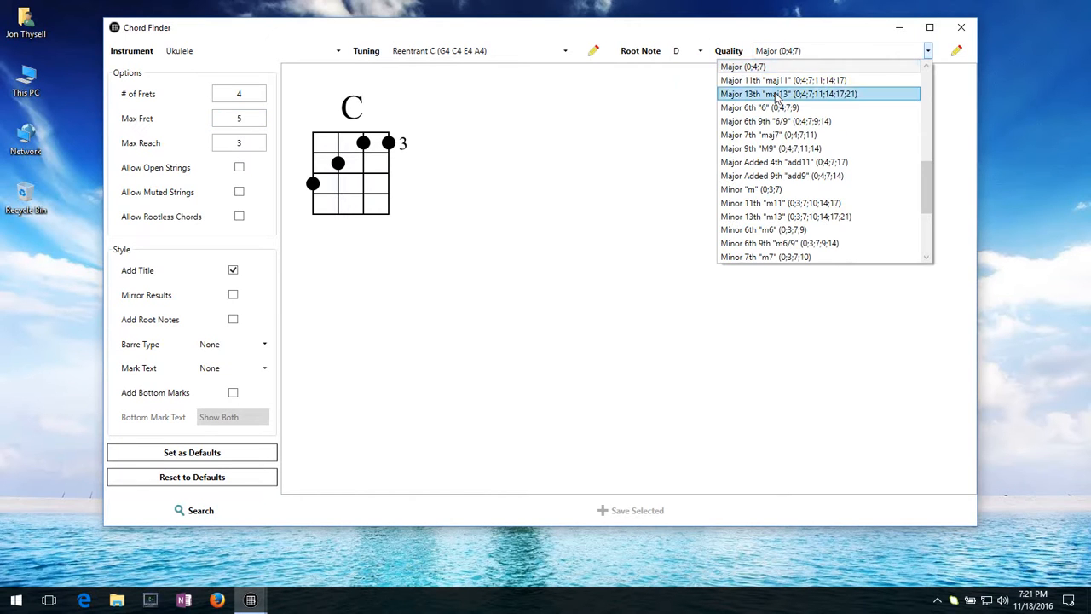
pyautogui.scroll(10, 777, 98)
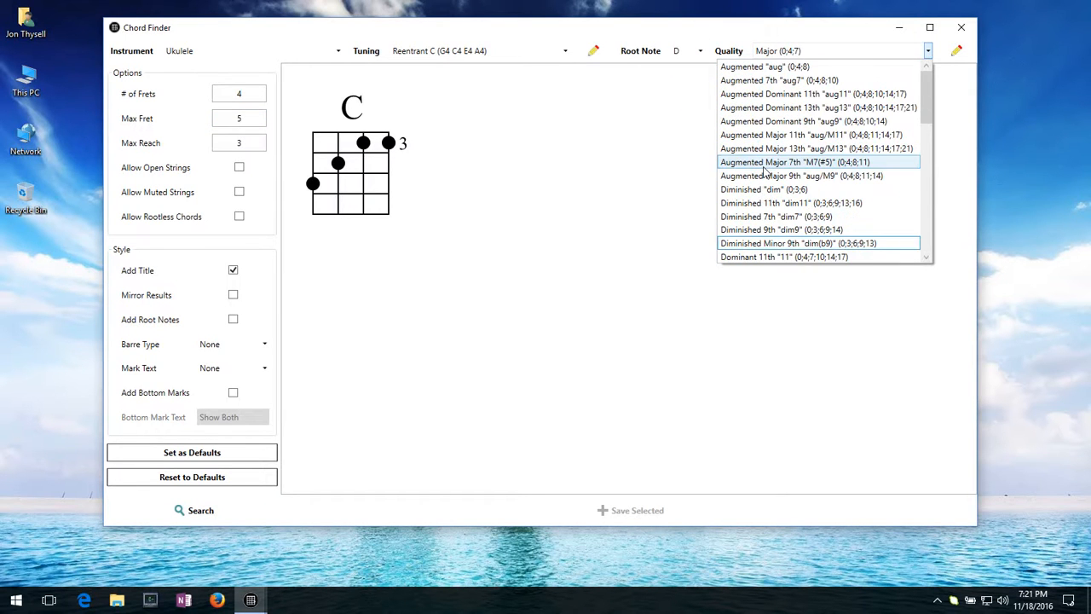
pyautogui.scroll(-2, 765, 170)
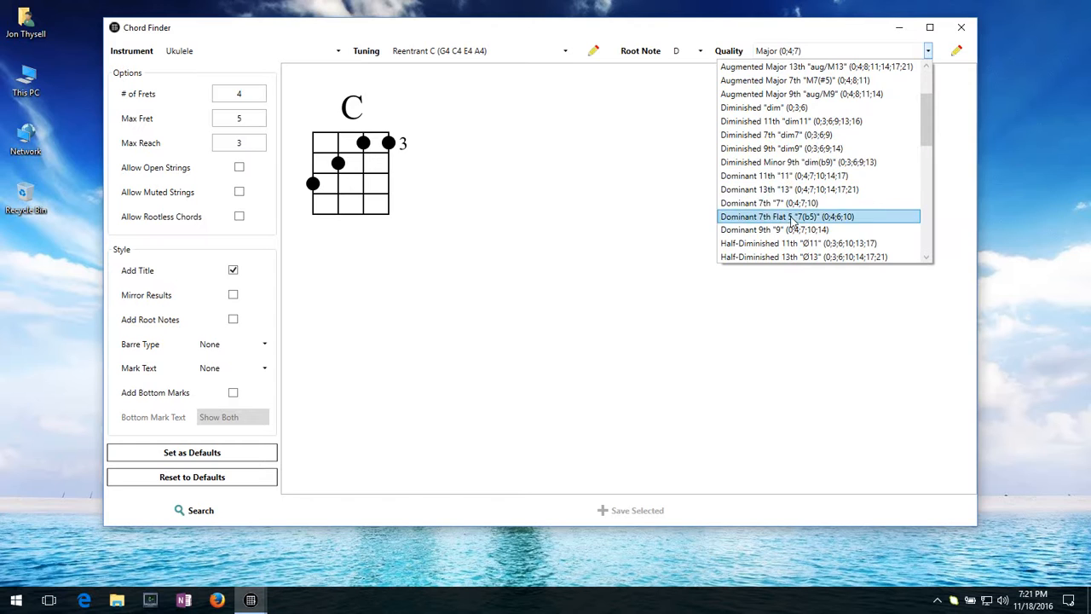
pyautogui.click(793, 203)
pyautogui.click(168, 511)
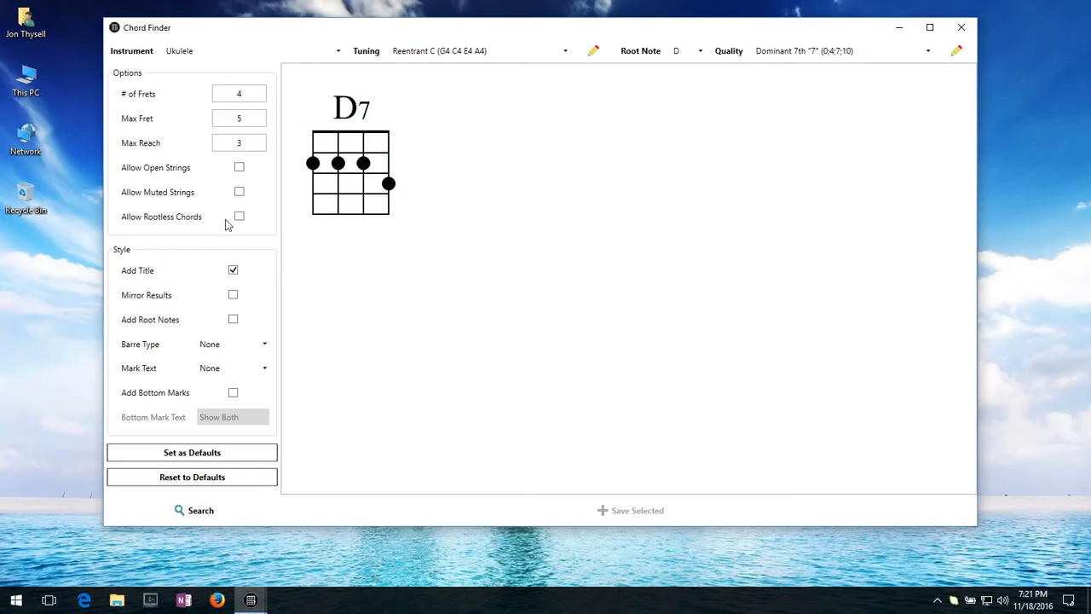
# Set the max fret to 12, allow open and muted strings, and search for the D7 chords
pyautogui.doubleClick(250, 121)
pyautogui.write('12')
pyautogui.doubleClick(259, 146)
pyautogui.click(244, 165)
pyautogui.click(241, 193)
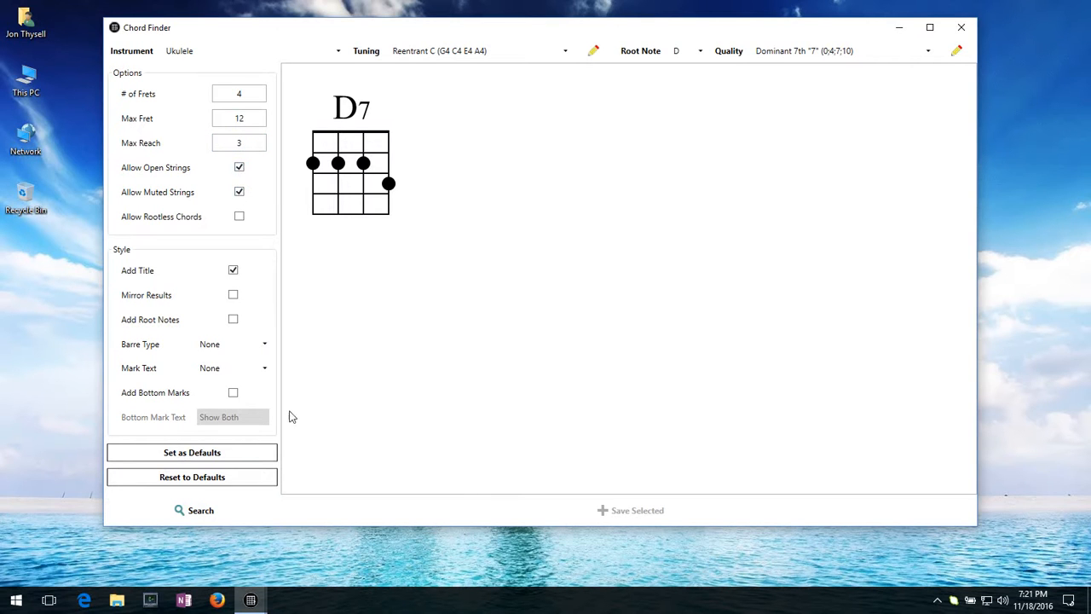
pyautogui.click(204, 518)
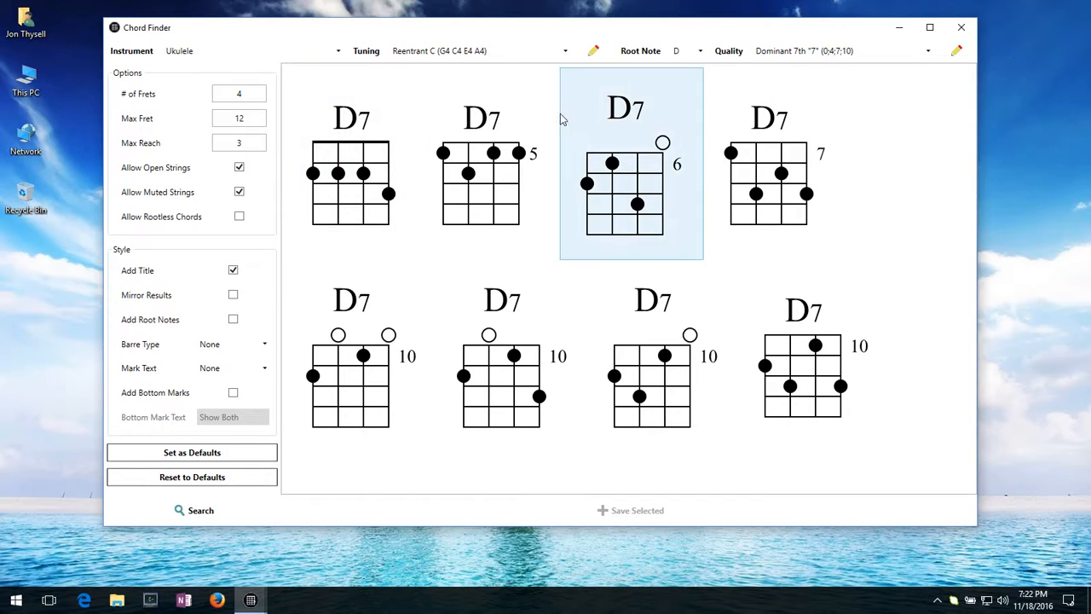
# Search for the D7 chords with titles turned off, and repeat the search with titles turned back on
pyautogui.click(234, 271)
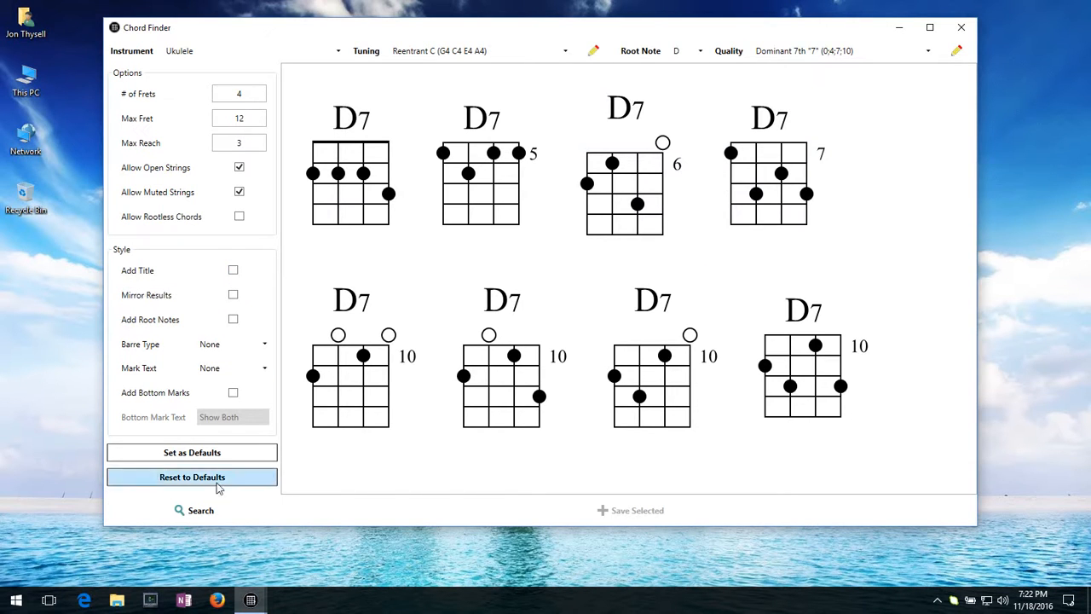
pyautogui.click(215, 510)
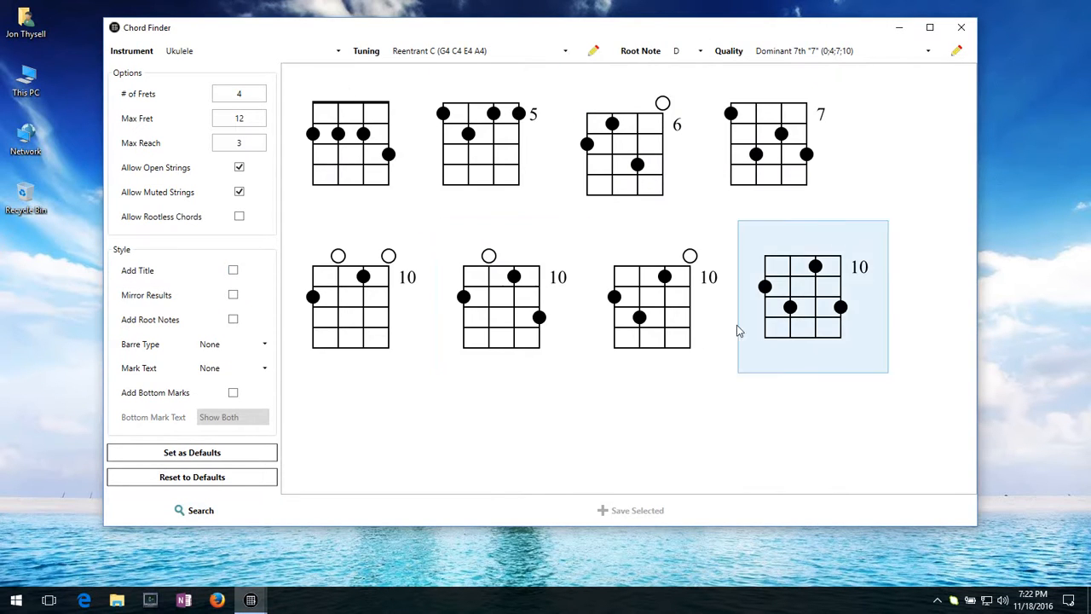
pyautogui.click(233, 270)
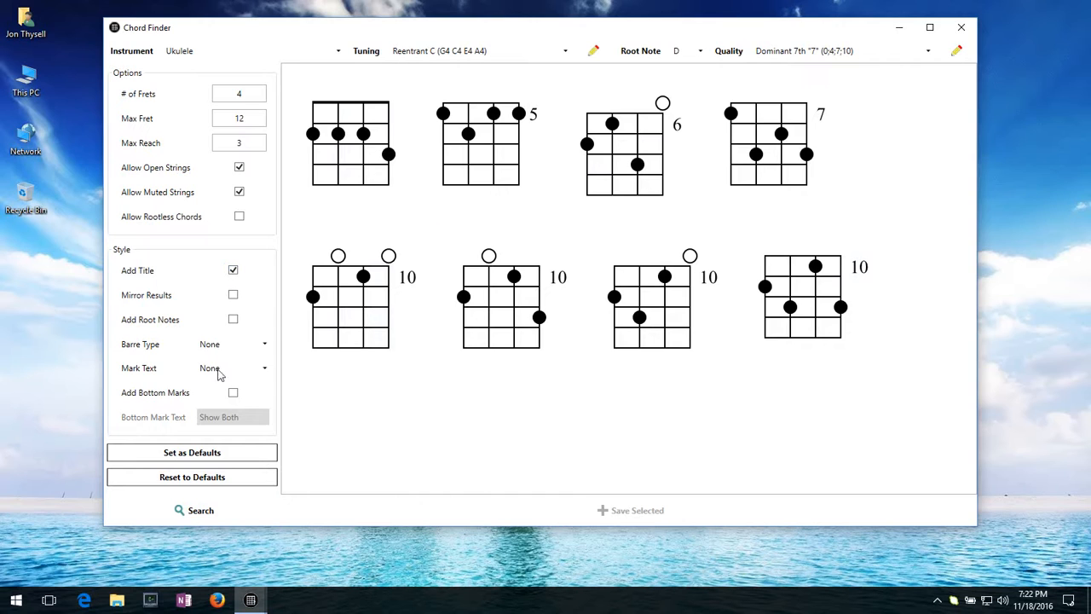
pyautogui.click(189, 509)
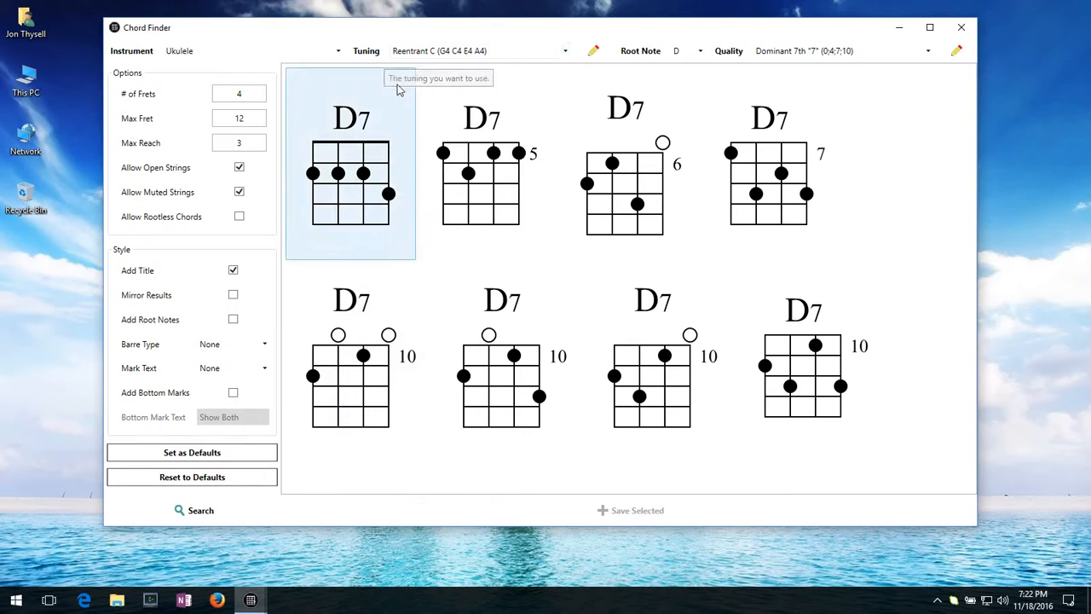
# Search for the D7 chords with mirrored results, and repeat the search with mirroring turned back off
pyautogui.click(233, 298)
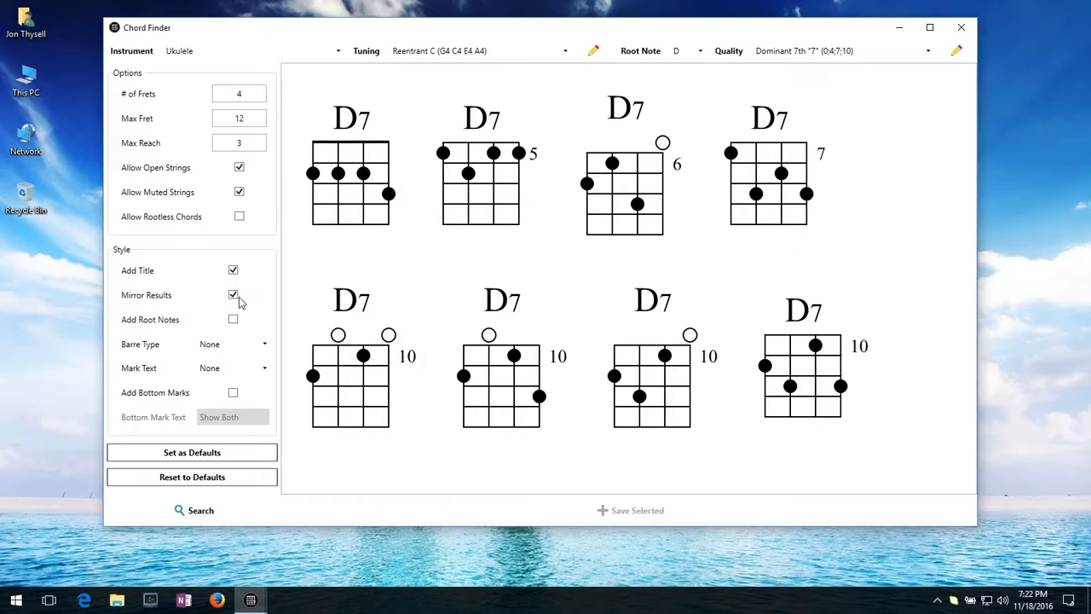
pyautogui.click(202, 511)
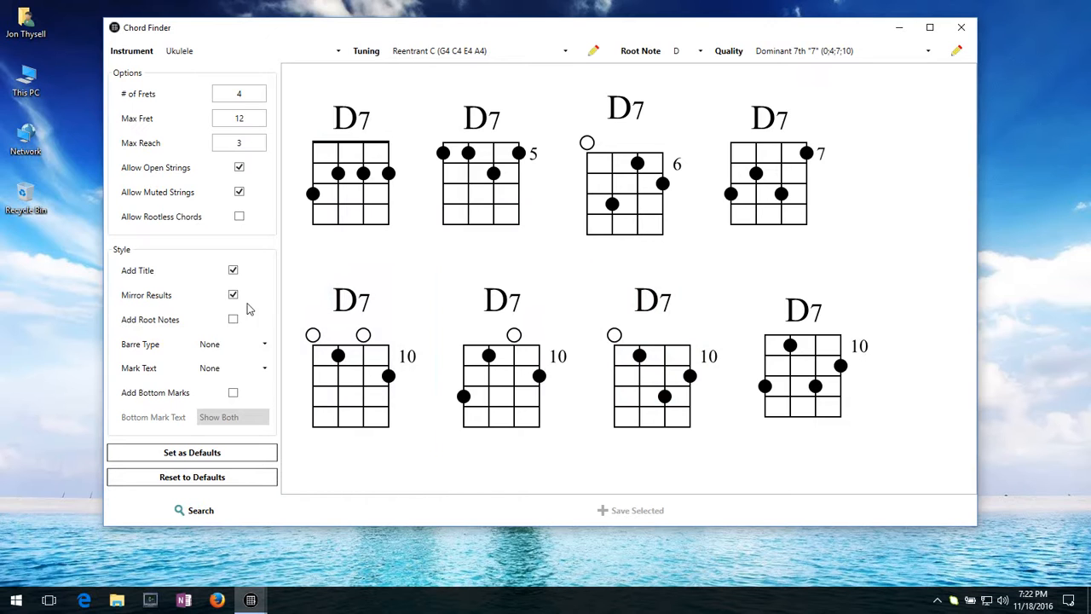
pyautogui.click(203, 511)
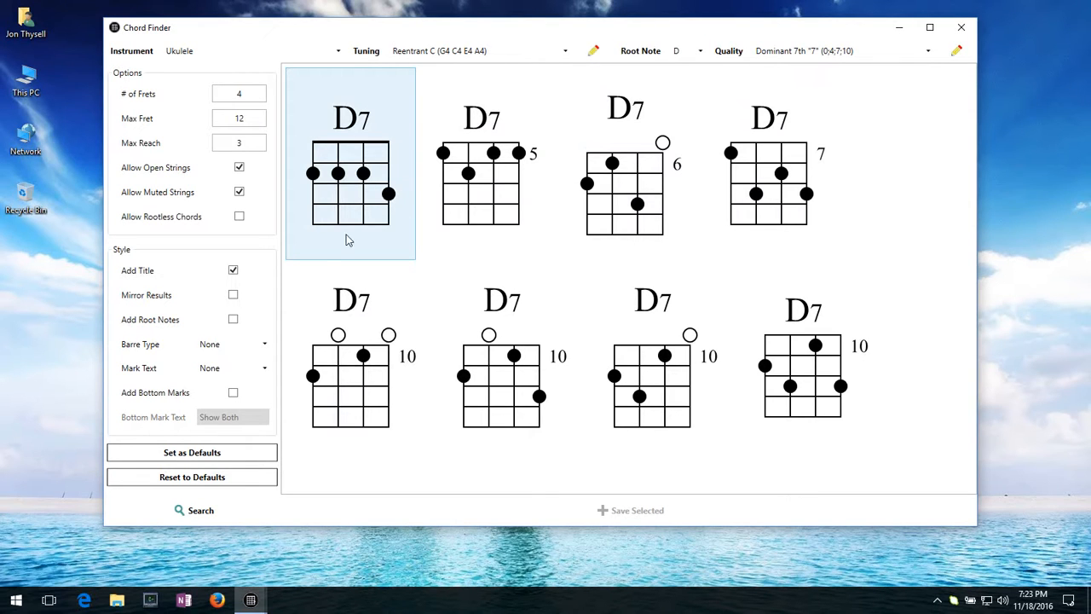
# Turn on root note marking and search for the D7 chords
pyautogui.click(233, 320)
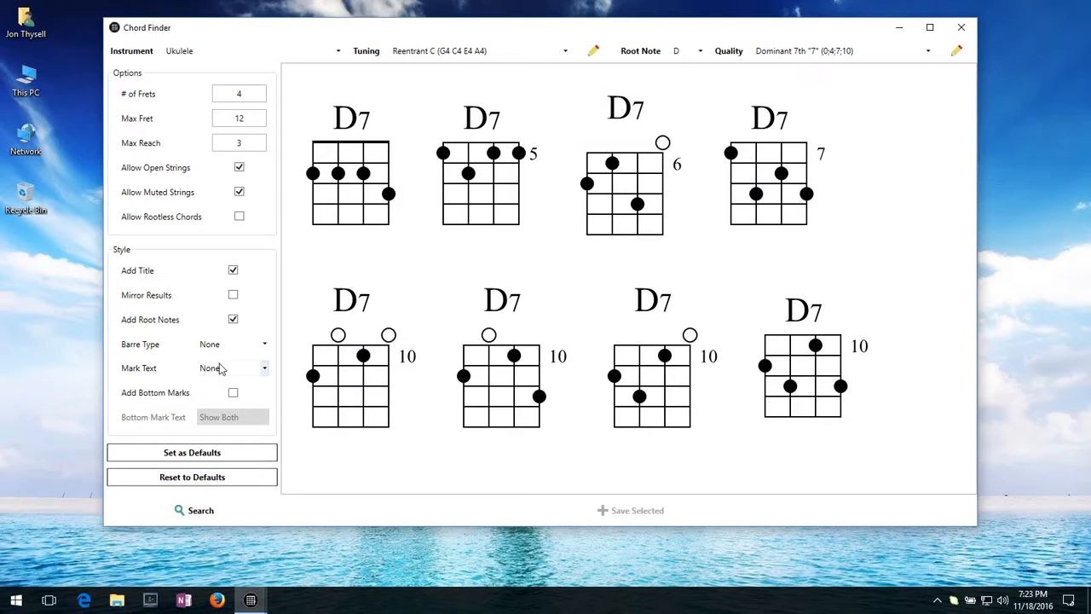
pyautogui.click(208, 511)
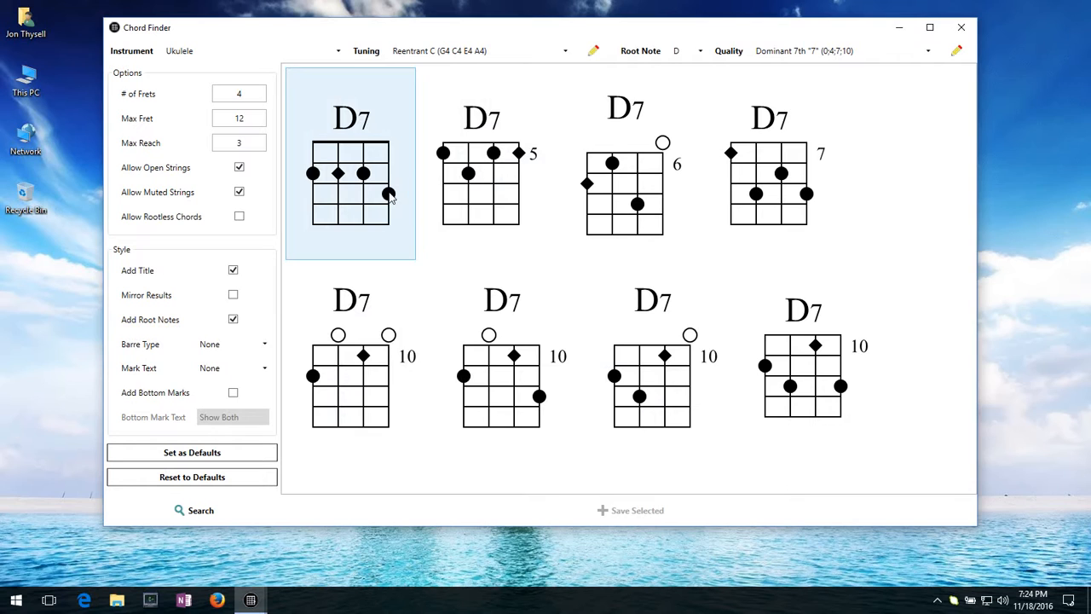
# Set the barre type to Partial and search for the D7 chords
pyautogui.click(214, 345)
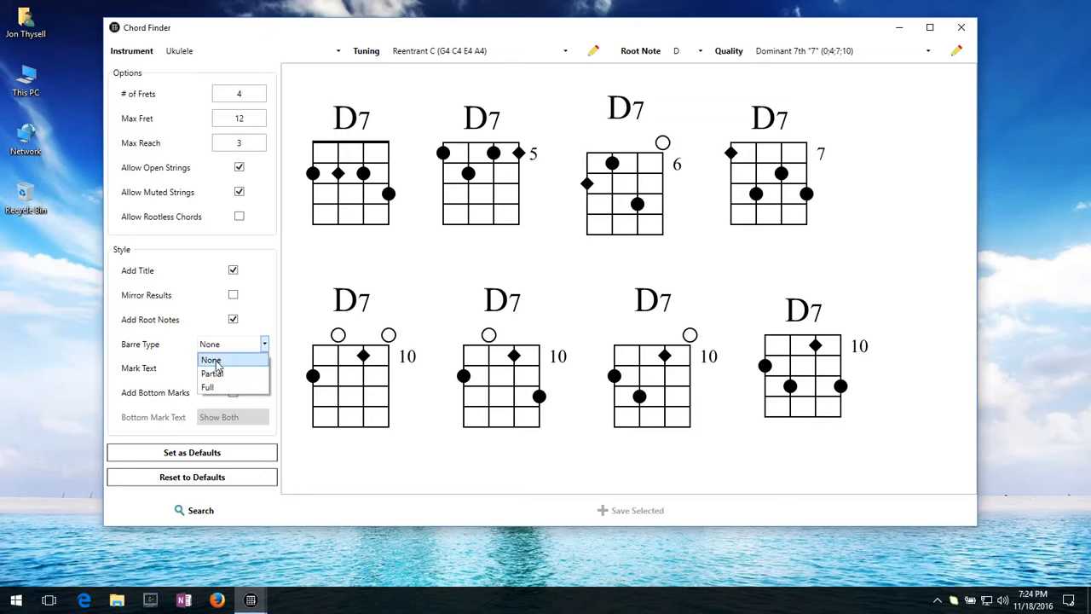
pyautogui.click(212, 375)
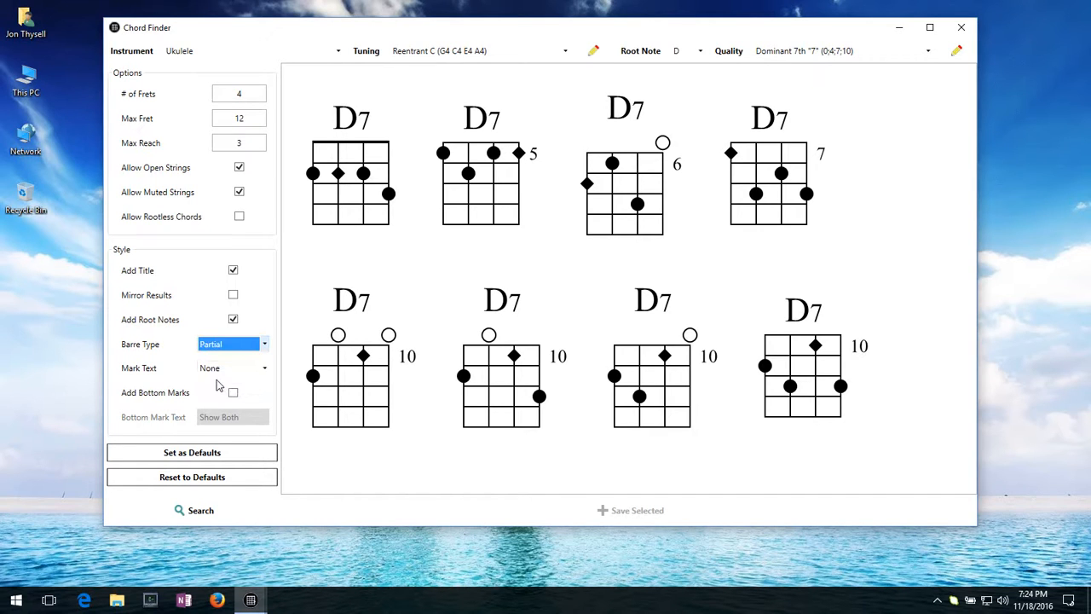
pyautogui.click(200, 509)
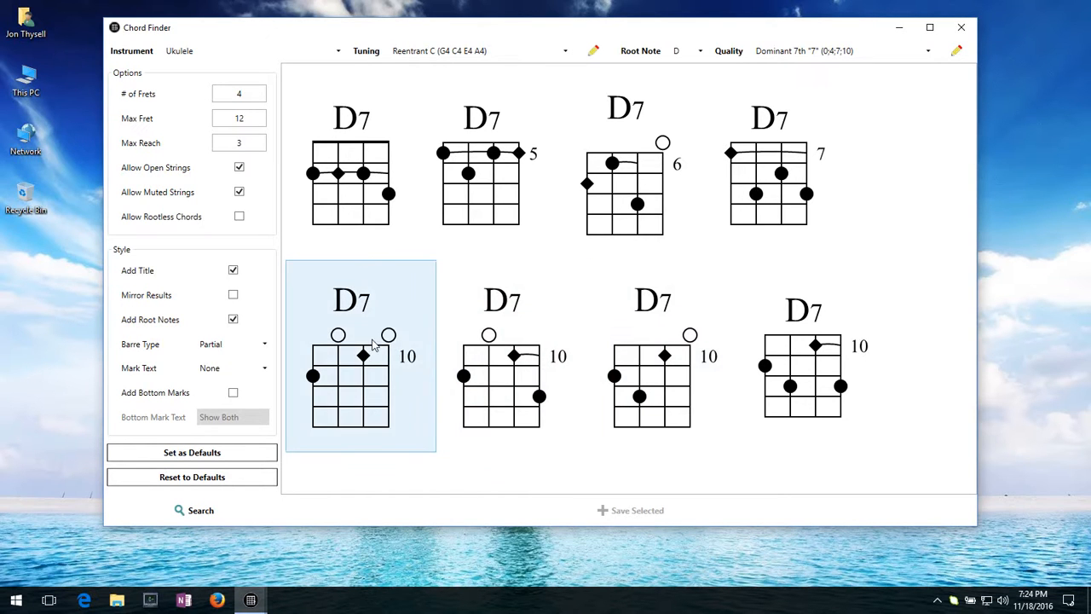
# Set the barre type to Full and search for the D7 chords
pyautogui.click(260, 344)
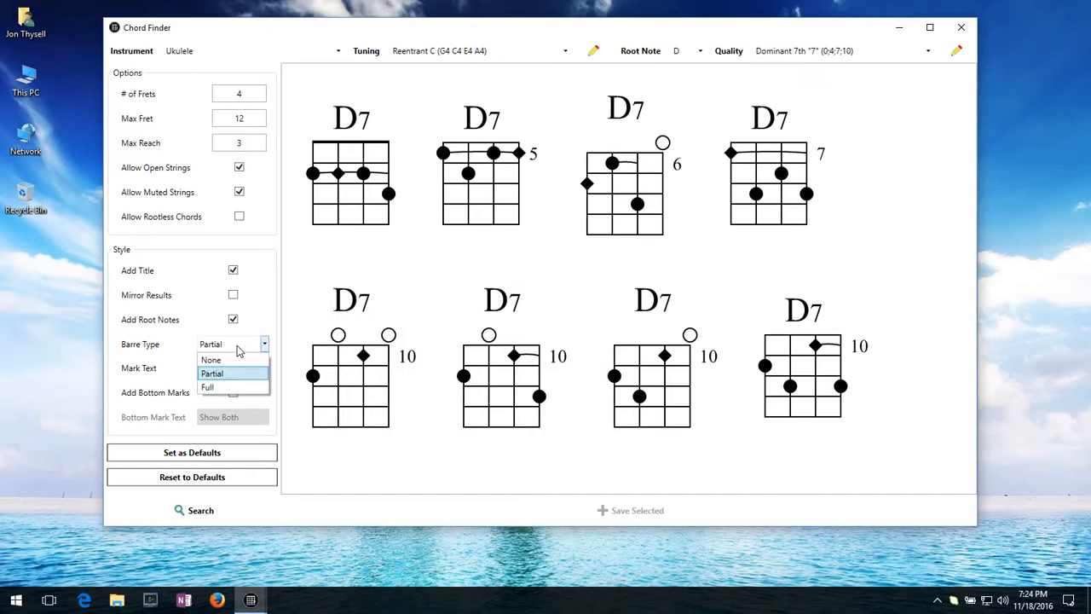
pyautogui.click(215, 388)
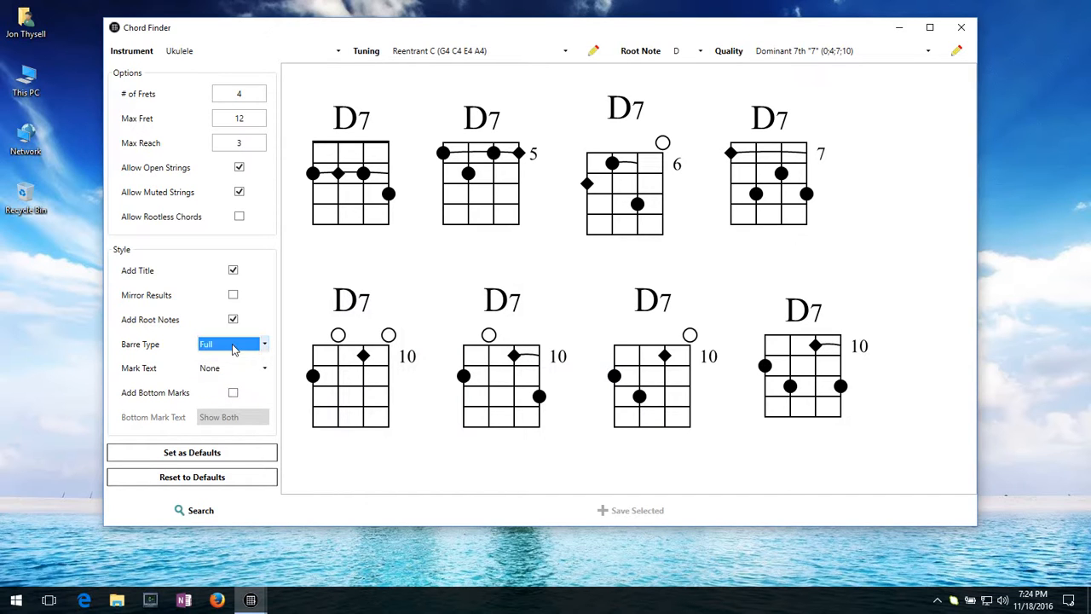
pyautogui.click(199, 513)
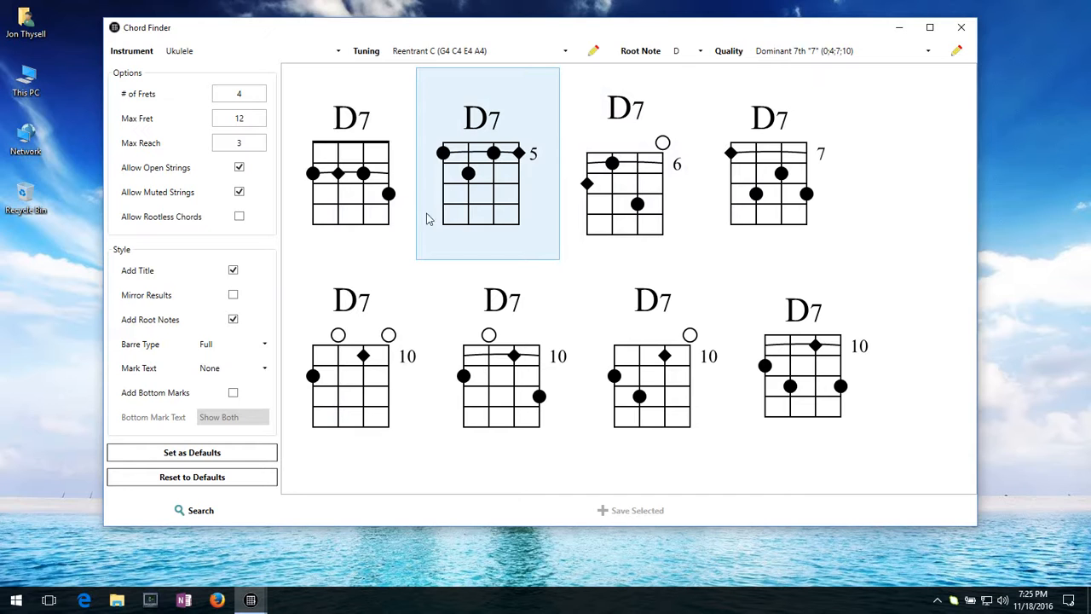
# Set the barre type back to None and search for the D7 chords
pyautogui.click(224, 349)
pyautogui.click(217, 356)
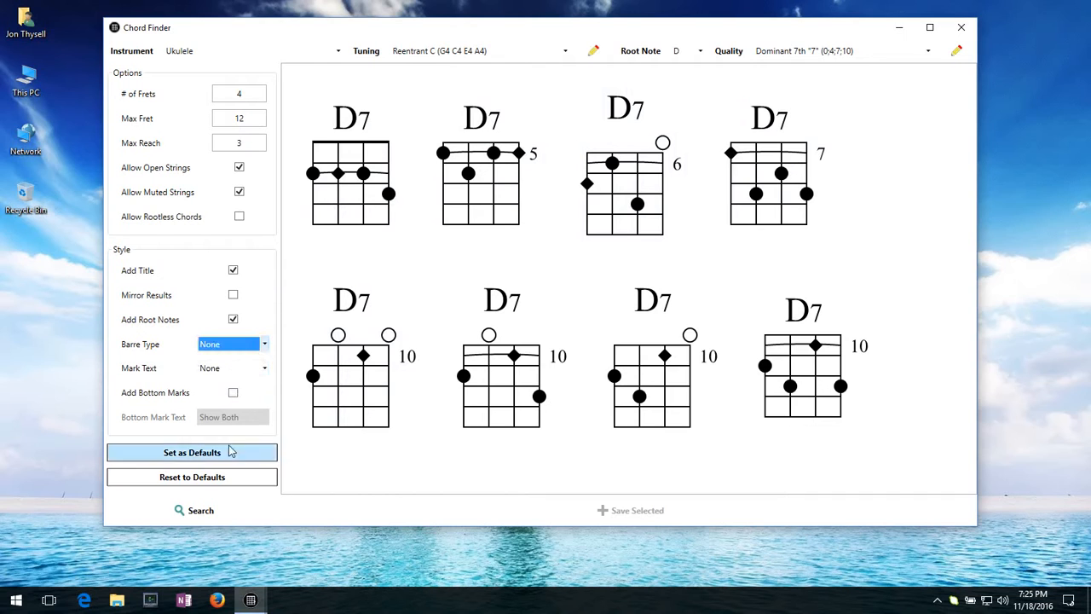
pyautogui.click(195, 510)
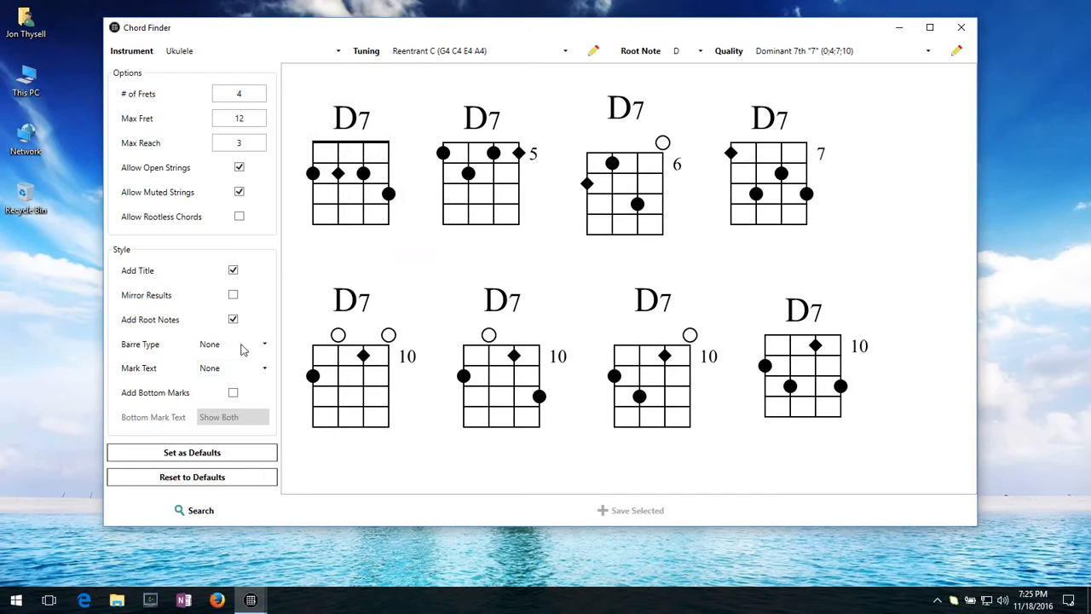
# Set the mark text to Show Both and search for the D7 chords
pyautogui.click(217, 371)
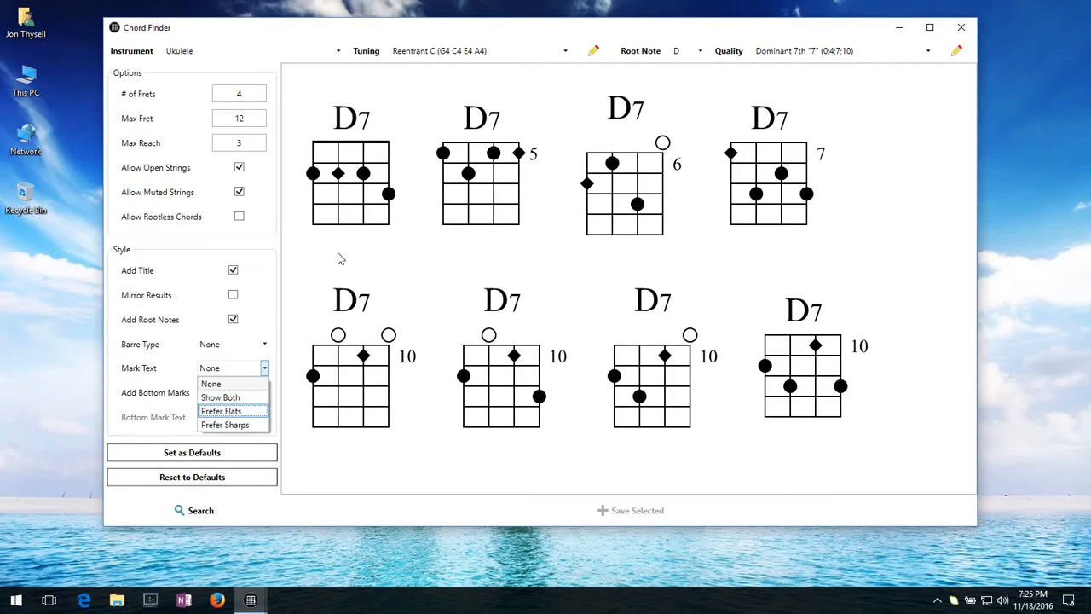
pyautogui.click(239, 398)
pyautogui.click(220, 513)
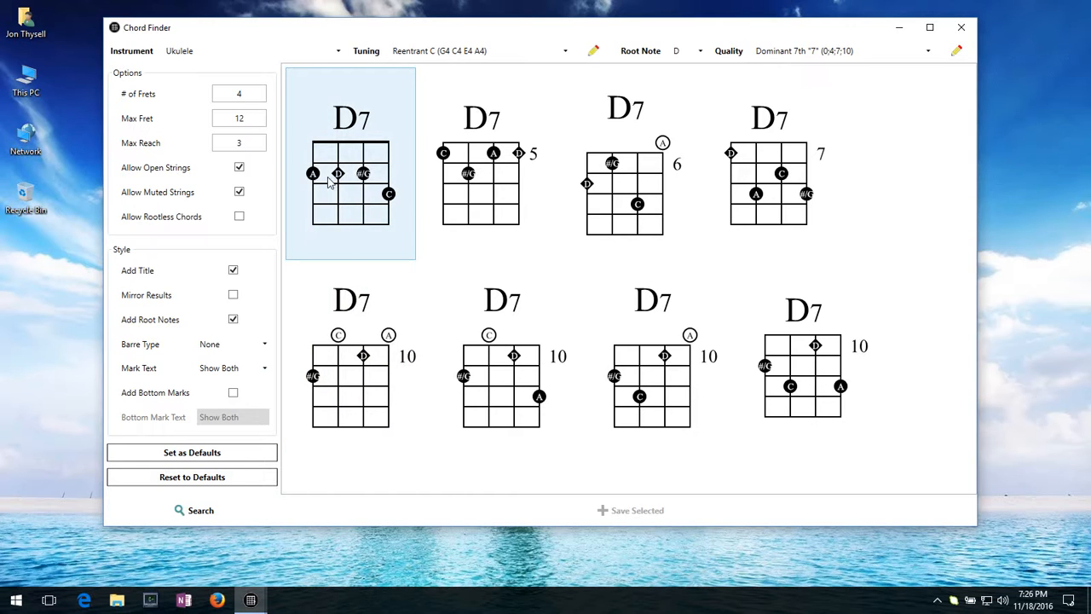
# Set the mark text to Prefer Flats and search for the D7 chords
pyautogui.click(224, 370)
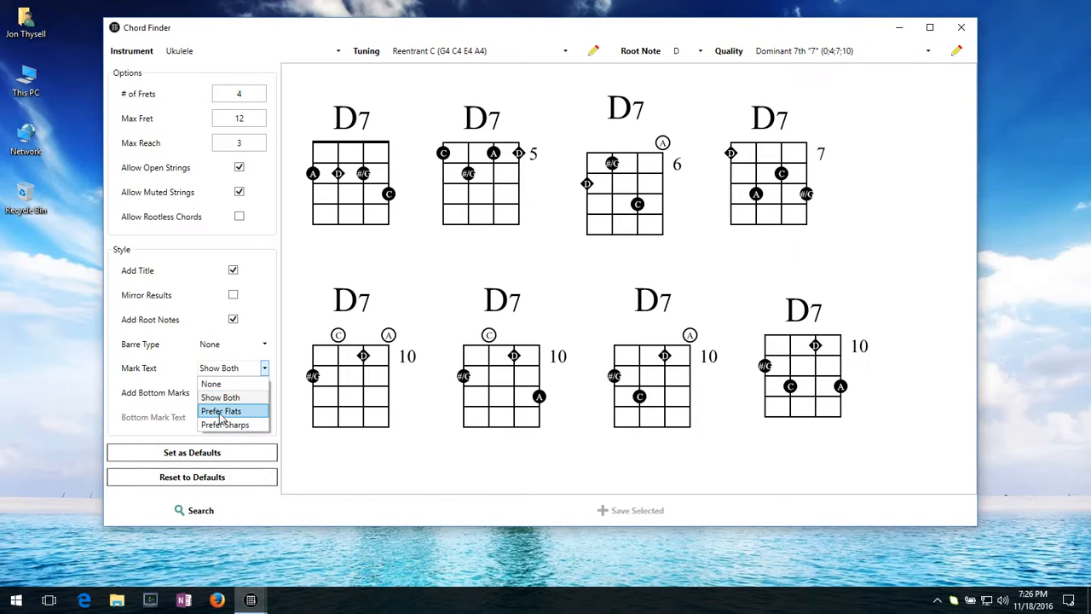
pyautogui.click(224, 411)
pyautogui.click(203, 510)
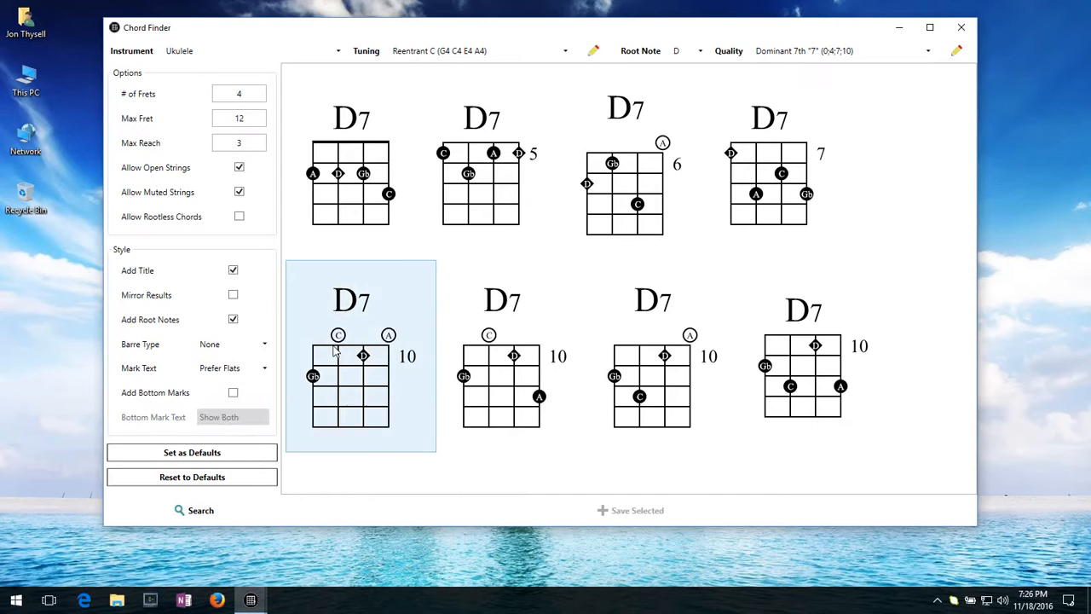
# Set the mark text to Prefer Sharps and search for the D7 chords
pyautogui.click(265, 368)
pyautogui.click(247, 423)
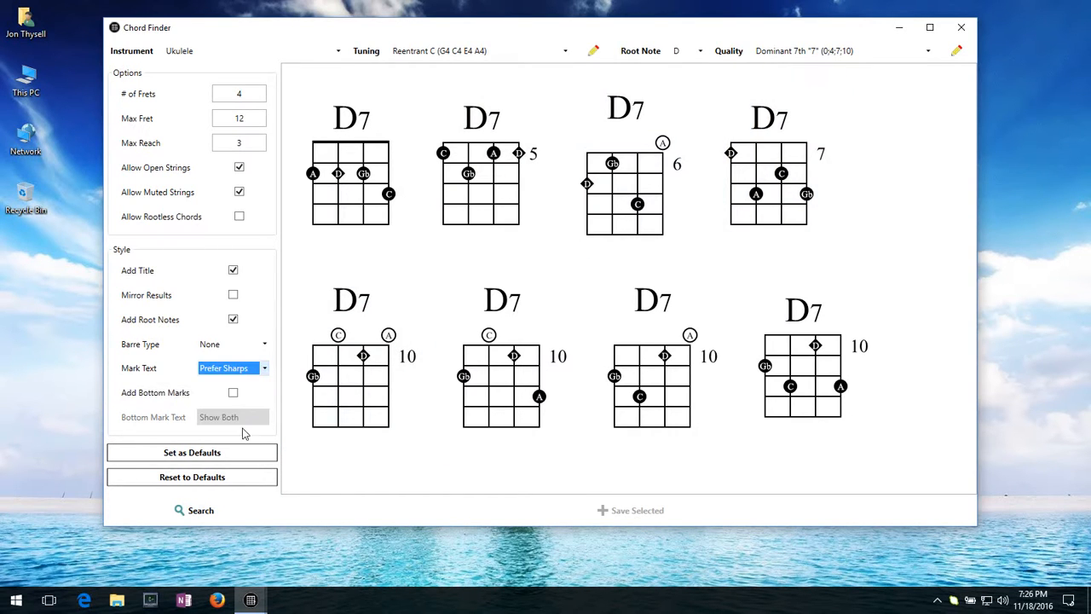
pyautogui.click(206, 510)
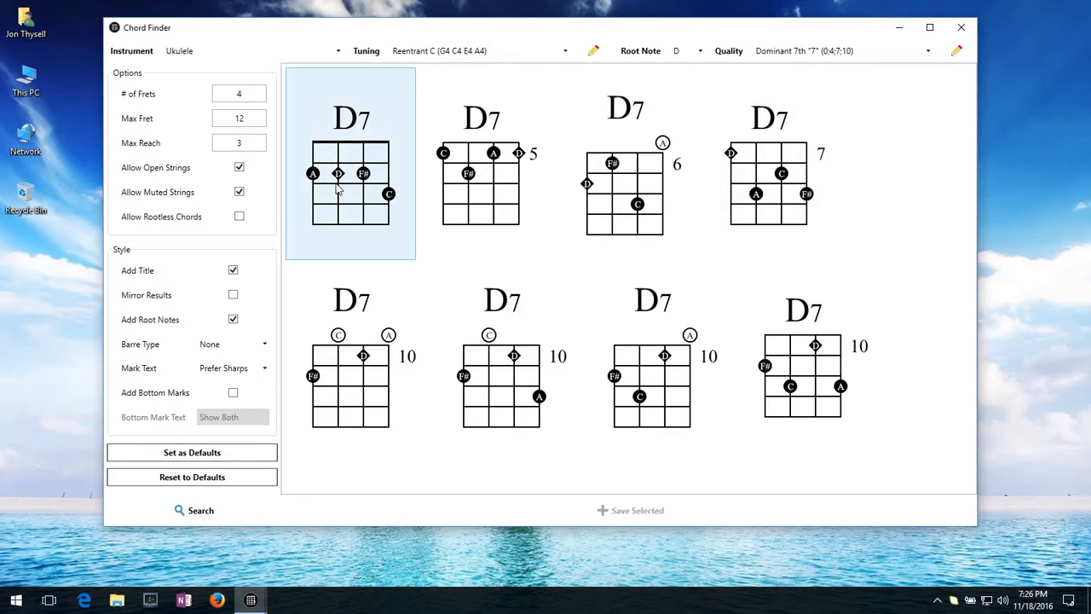
# Add bottom marks with their text set to Prefer Sharps, and search for the D7 chords
pyautogui.click(233, 392)
pyautogui.click(264, 417)
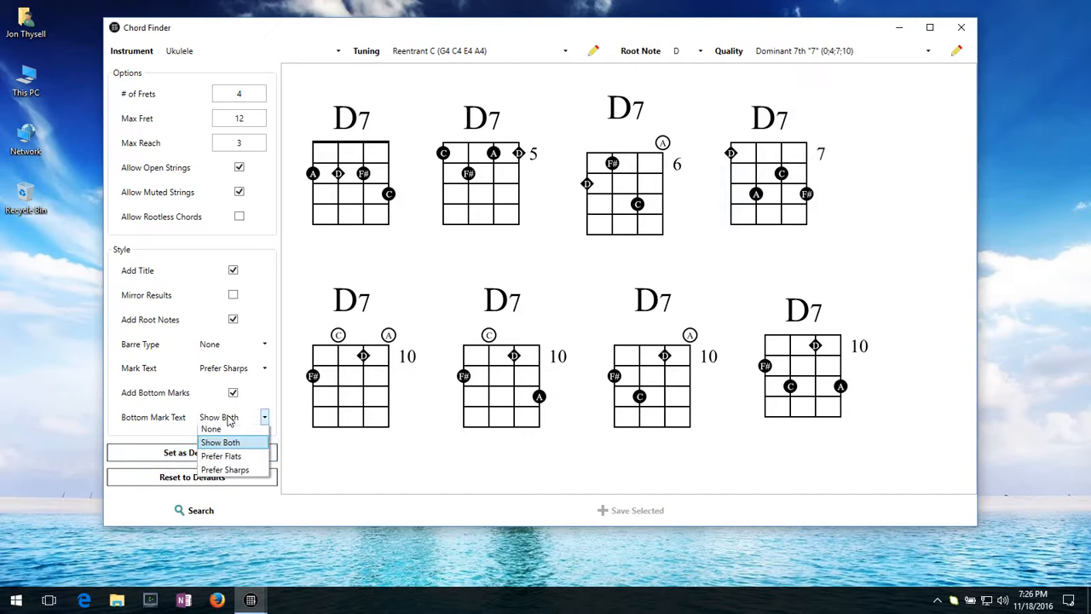
pyautogui.click(242, 475)
pyautogui.click(213, 510)
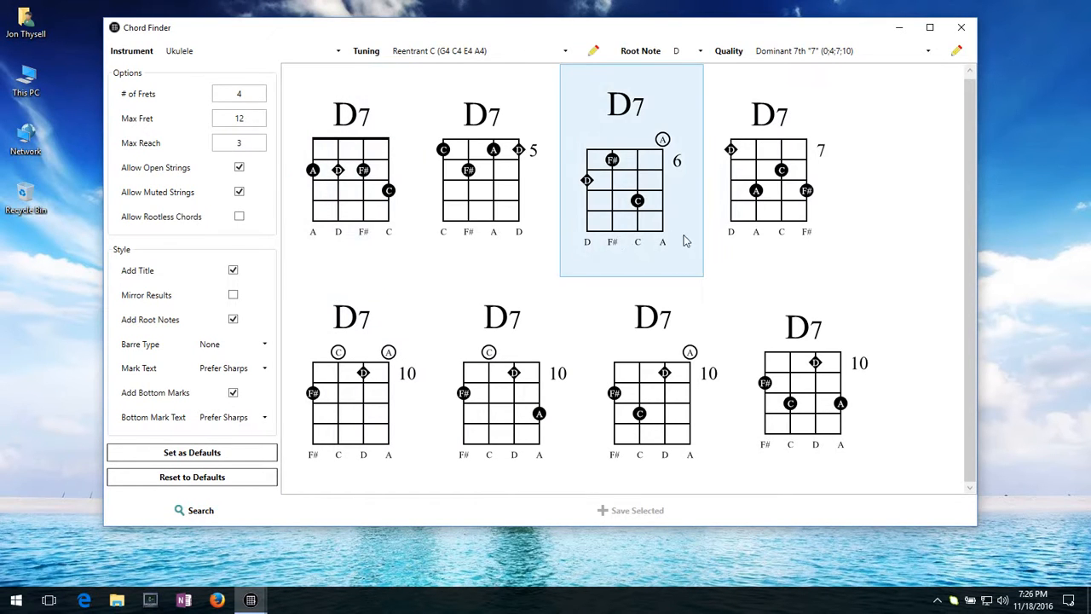
# Set the mark text back to None and search for the D7 chords
pyautogui.click(220, 369)
pyautogui.click(222, 381)
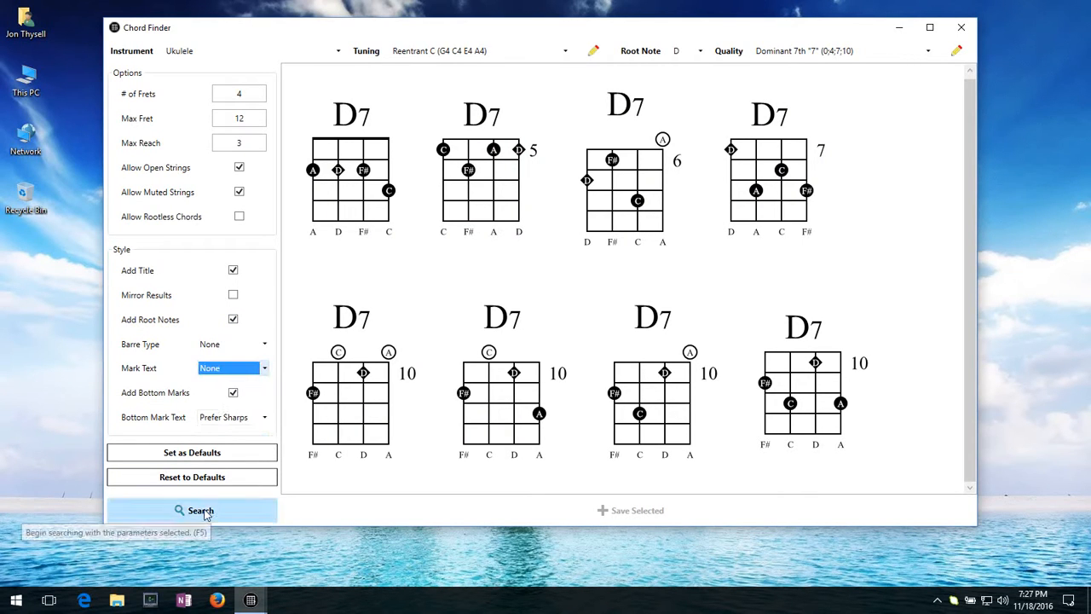
pyautogui.click(213, 510)
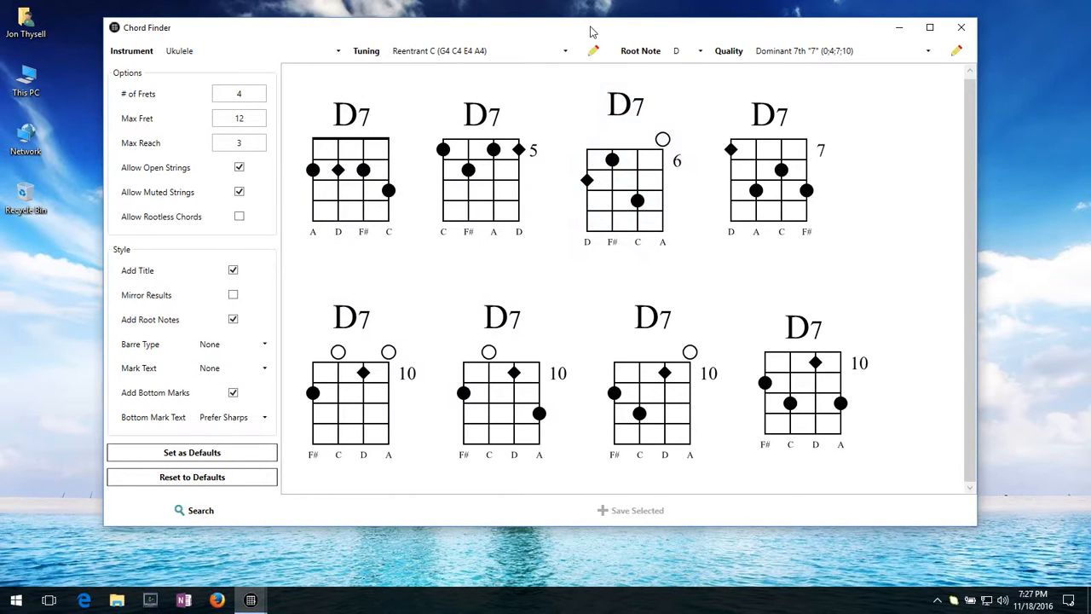
# Move the Chord Finder window up and extend its height so the two rows of diagrams fit
pyautogui.moveTo(591, 27); pyautogui.dragTo(589, 10)
pyautogui.moveTo(460, 510); pyautogui.dragTo(461, 549)
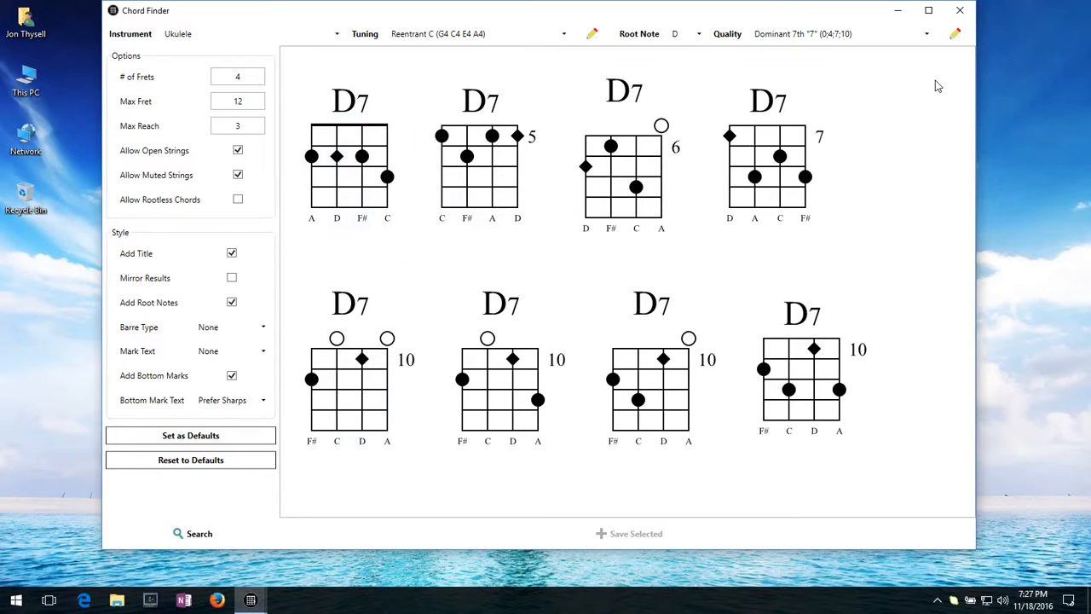
pyautogui.click(927, 34)
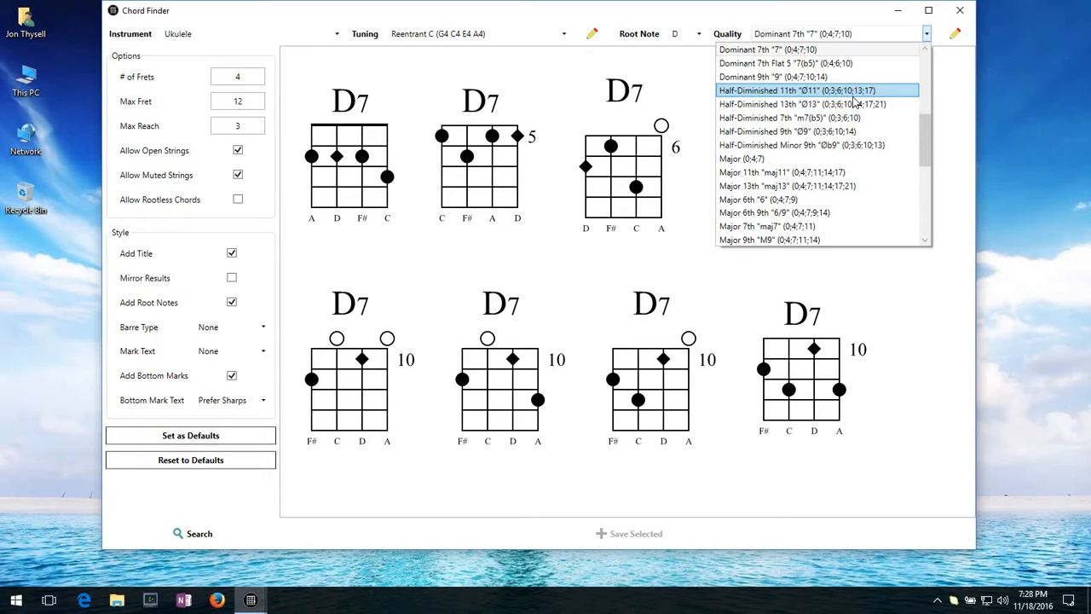
pyautogui.click(747, 14)
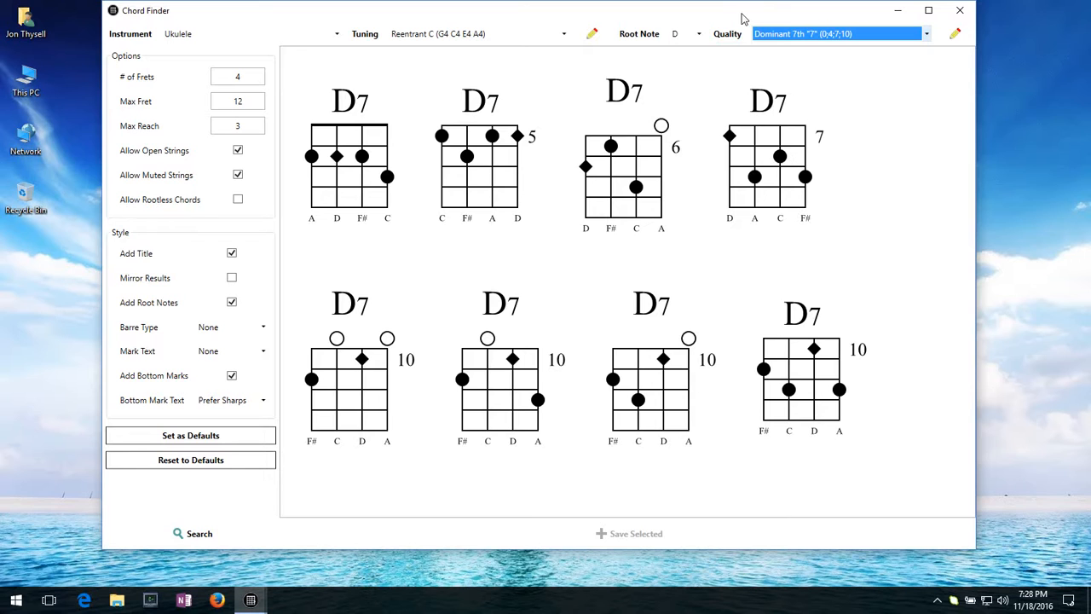
# Move the Chord Finder window slightly down, allow rootless chords, and search for the D7 chords
pyautogui.moveTo(733, 16); pyautogui.dragTo(732, 24)
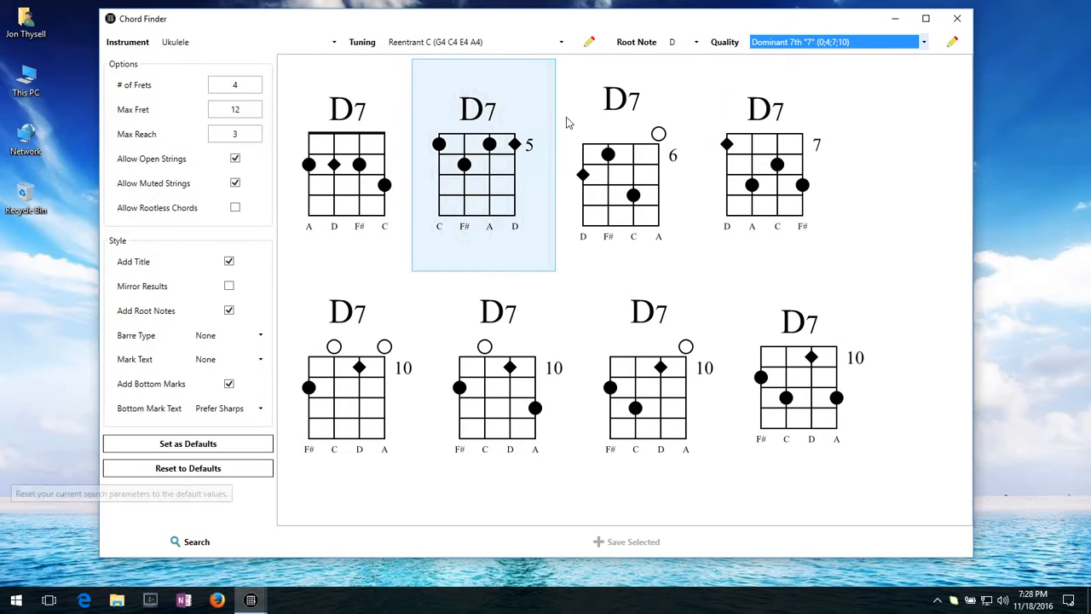
pyautogui.click(236, 208)
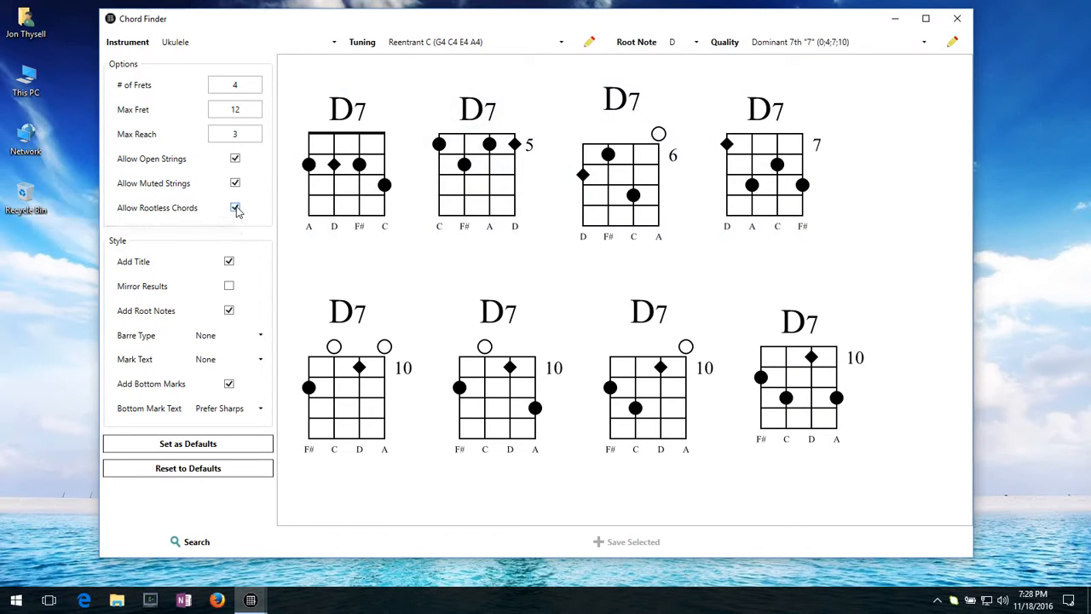
pyautogui.click(194, 543)
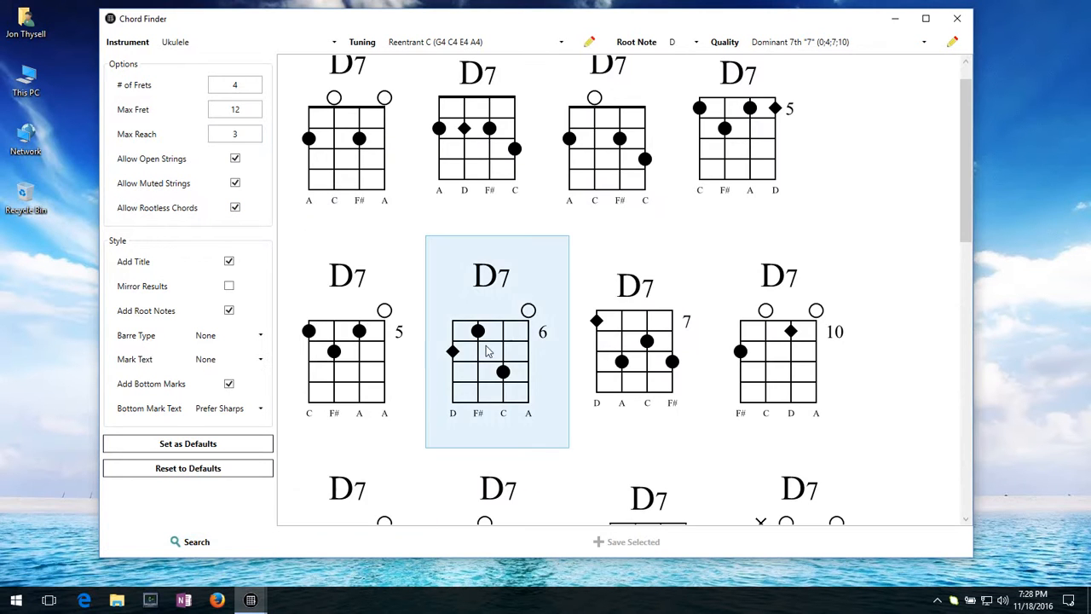
# Look through the available chord qualities down to the suspended chords, keeping Dominant 7th selected
pyautogui.scroll(1, 507, 310)
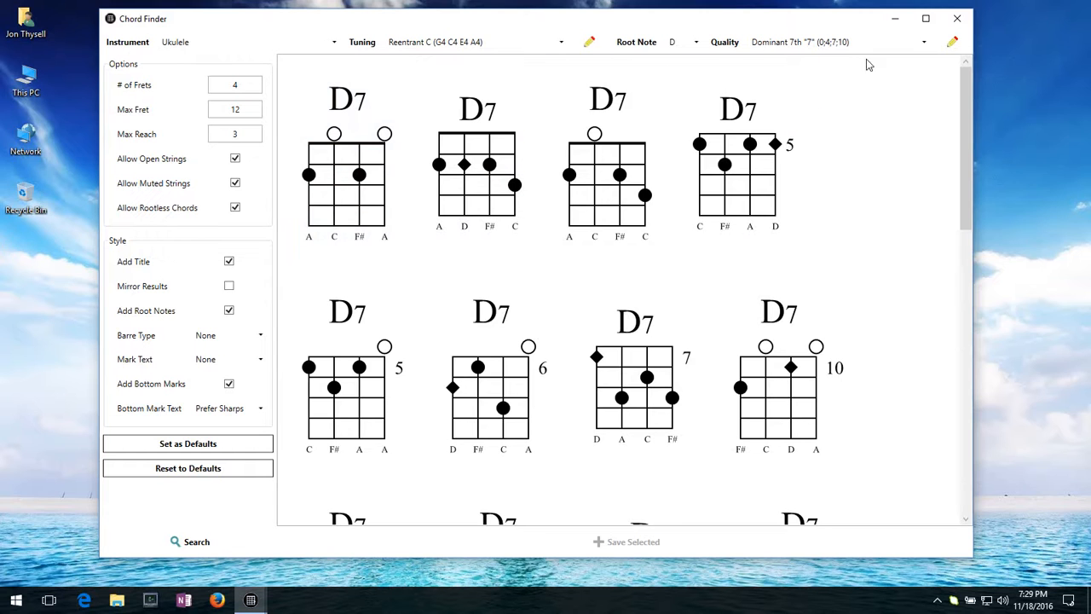
pyautogui.click(925, 42)
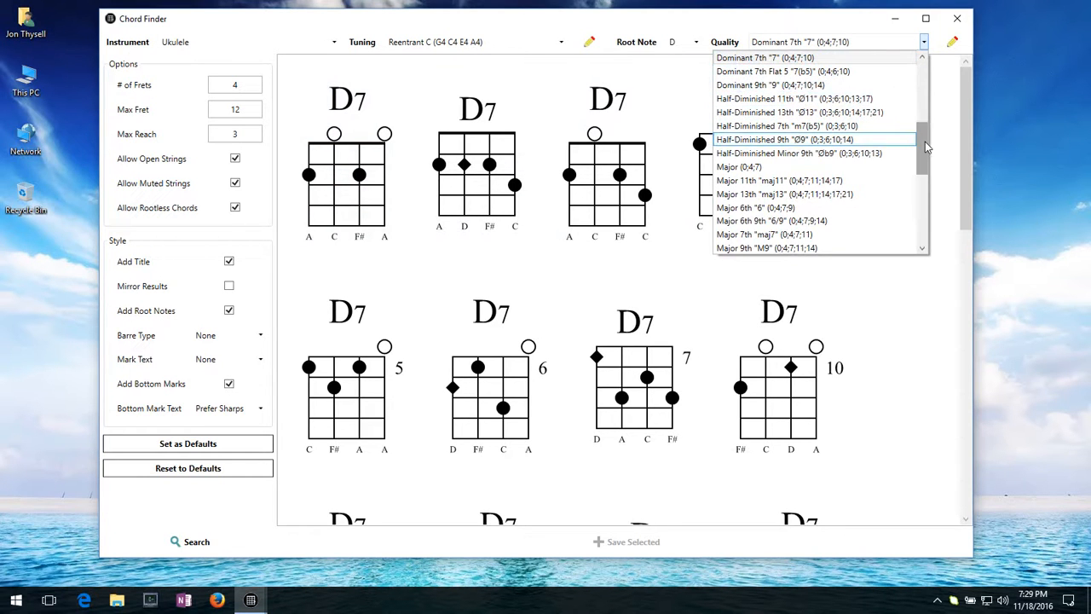
pyautogui.scroll(-1, 930, 175)
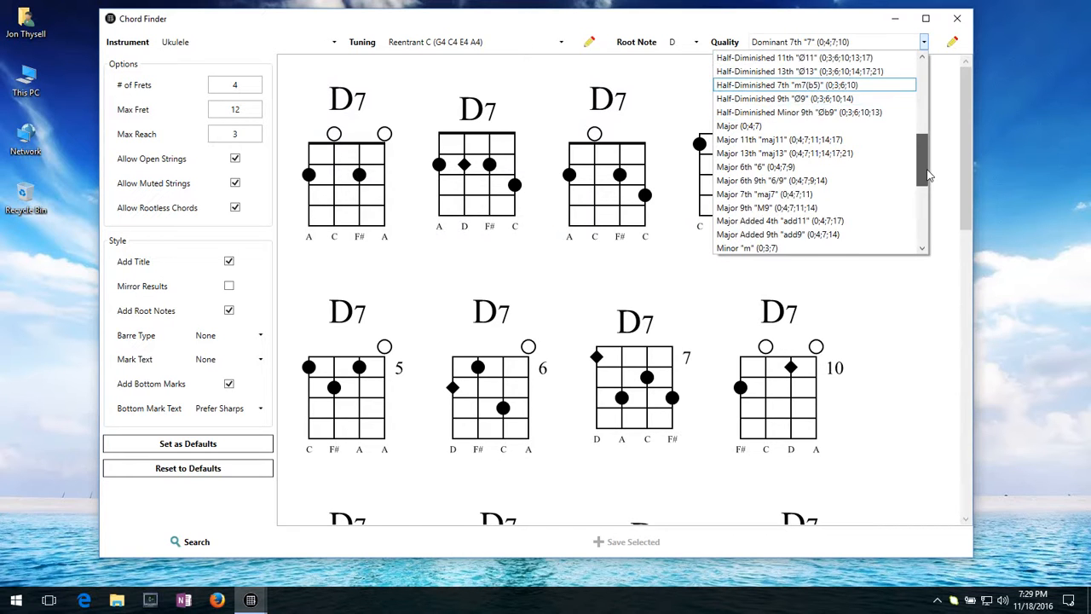
pyautogui.moveTo(929, 174); pyautogui.dragTo(928, 217)
pyautogui.scroll(-1, 926, 214)
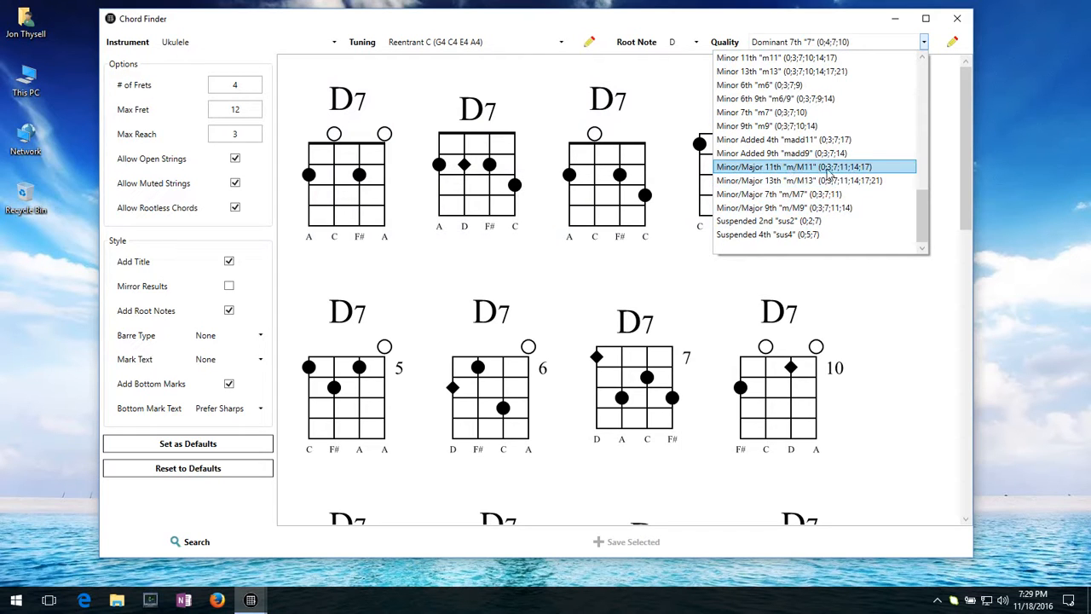
pyautogui.click(836, 28)
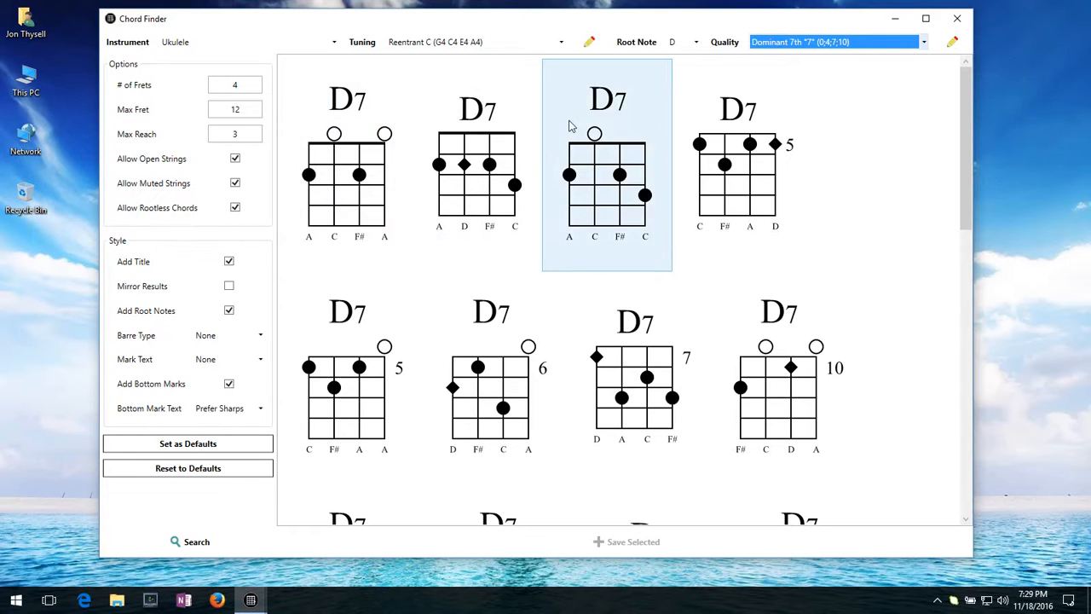
# Set the chord quality to Dominant 9th, disallow rootless chords, and search for D9 chords, dismissing any notice
pyautogui.click(832, 42)
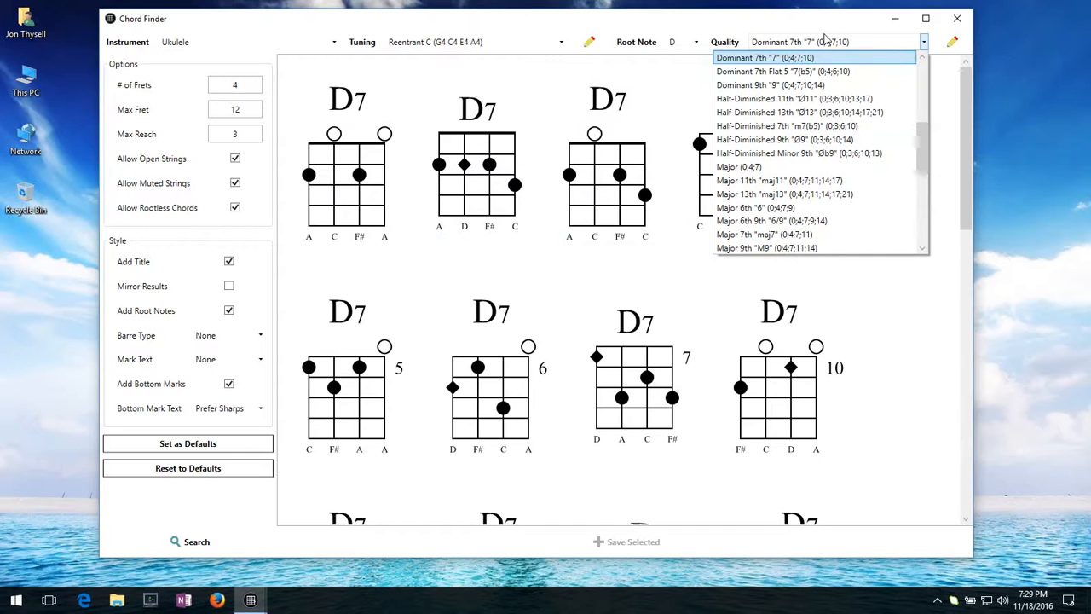
pyautogui.click(801, 85)
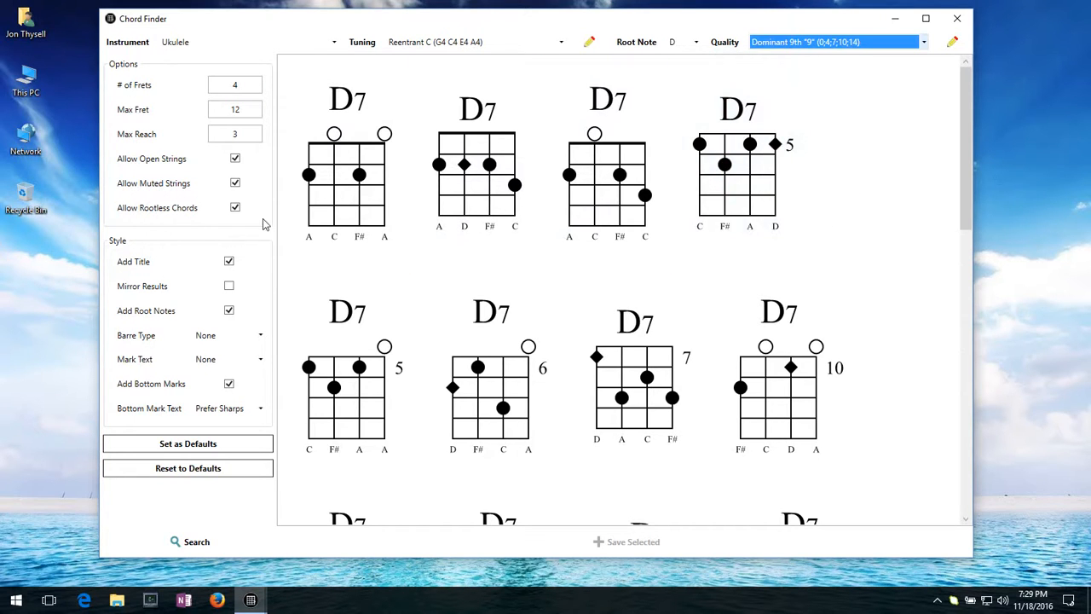
pyautogui.click(237, 211)
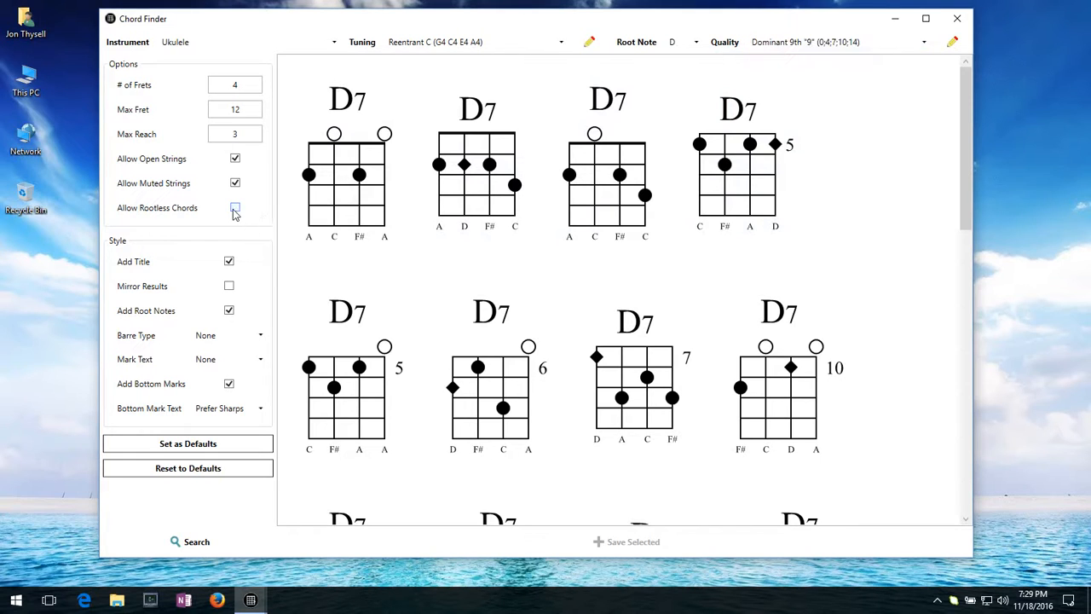
pyautogui.click(171, 546)
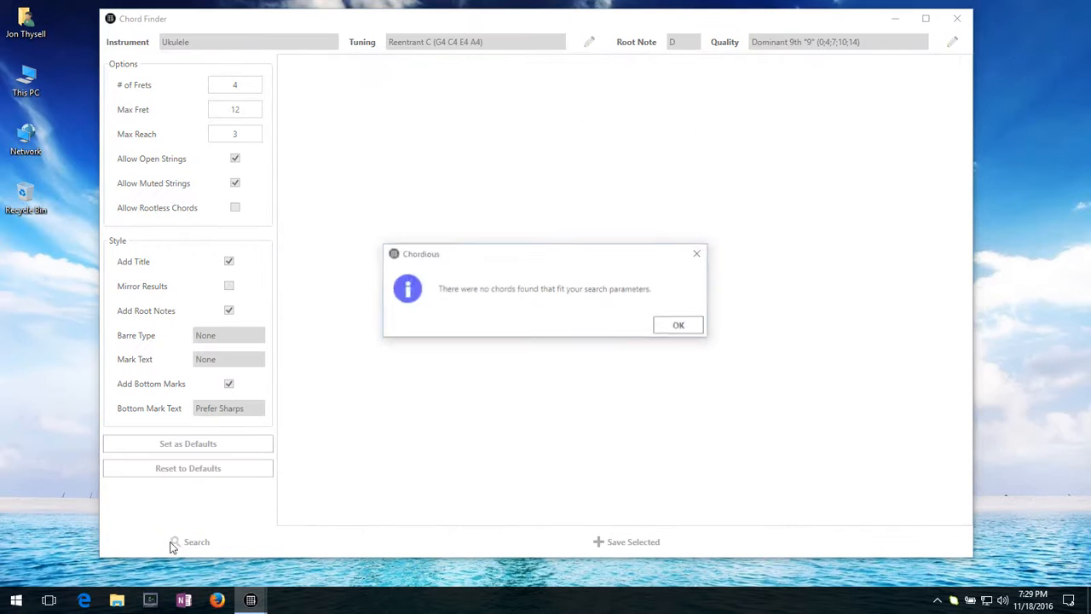
pyautogui.click(682, 327)
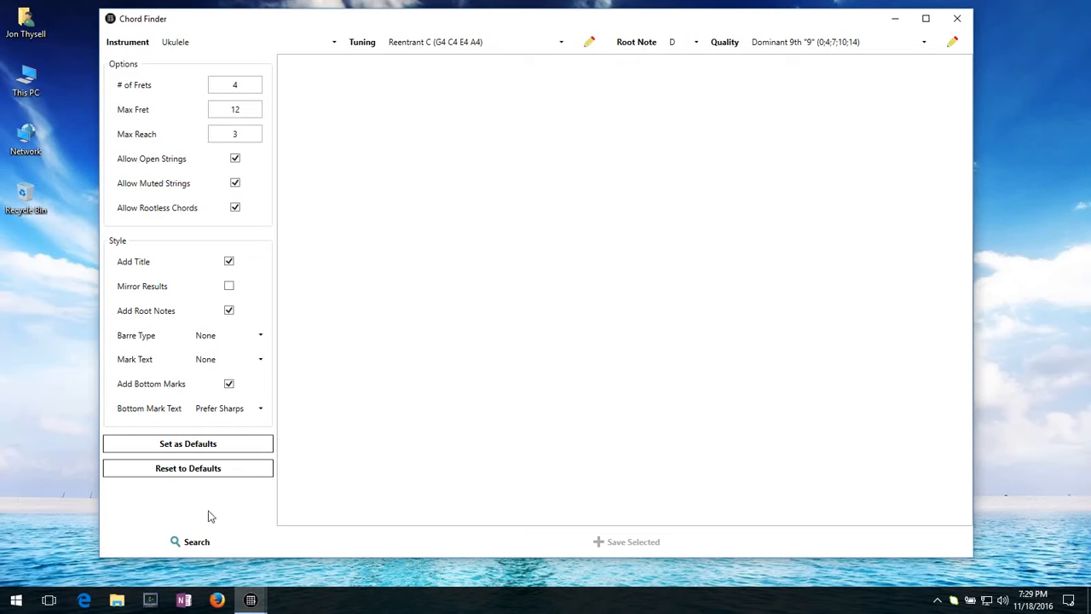
# Allow rootless chords again, search for the D9 chords, and look through the resulting diagrams
pyautogui.click(205, 543)
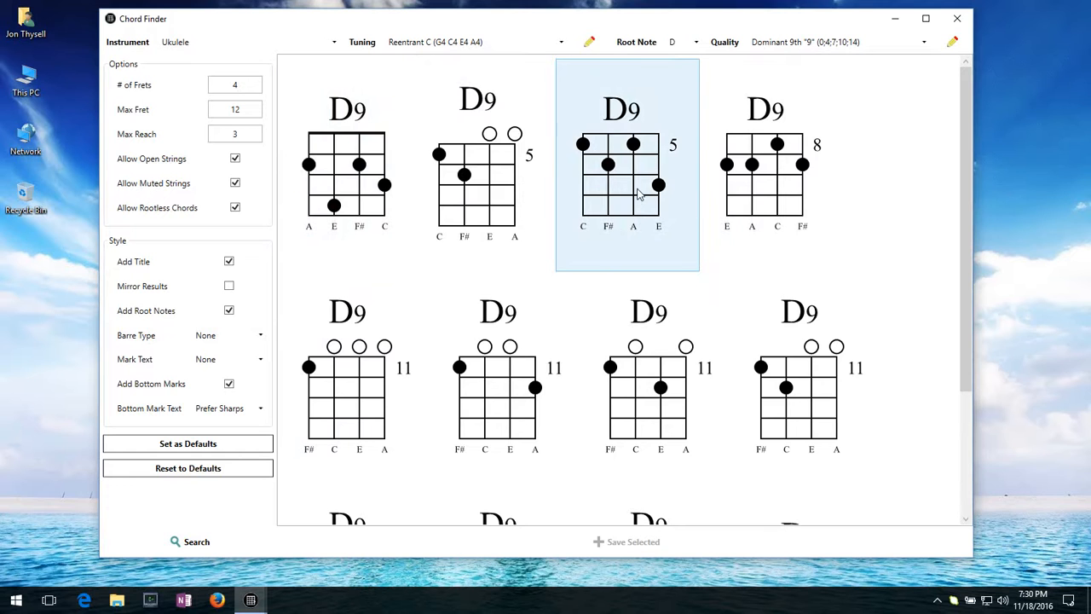
pyautogui.scroll(-2, 469, 198)
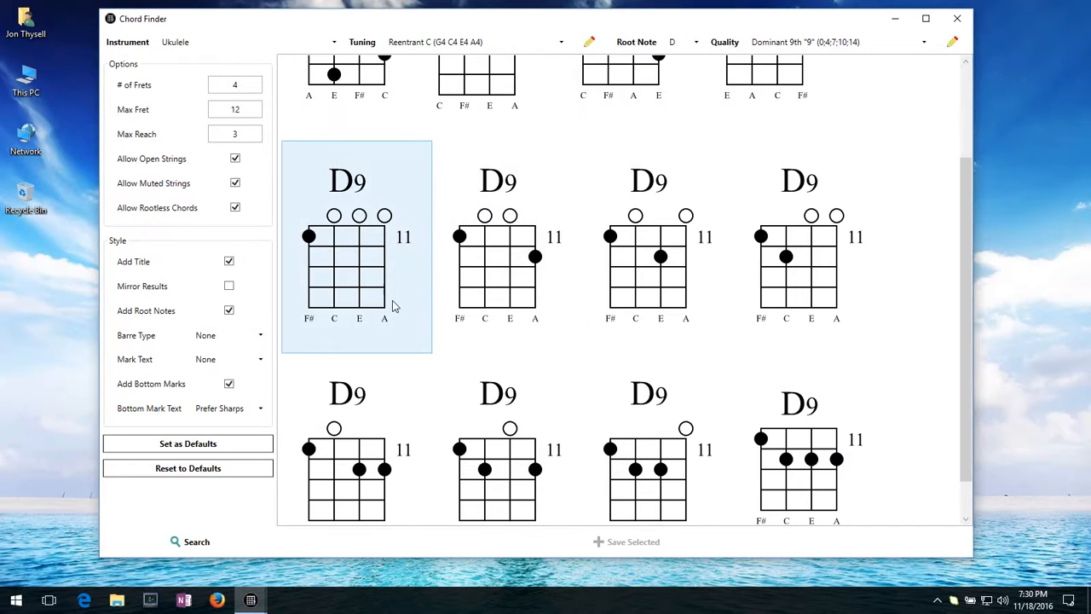
pyautogui.scroll(2, 404, 355)
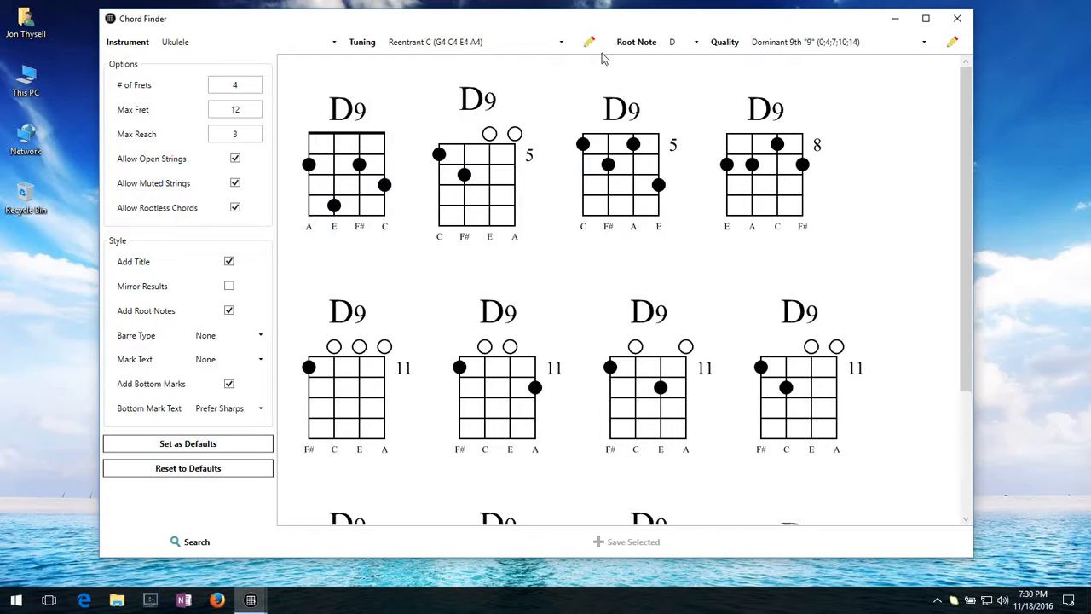
# Close and reopen the Chord Finder, then enlarge and reposition its window so all options fit
pyautogui.click(957, 21)
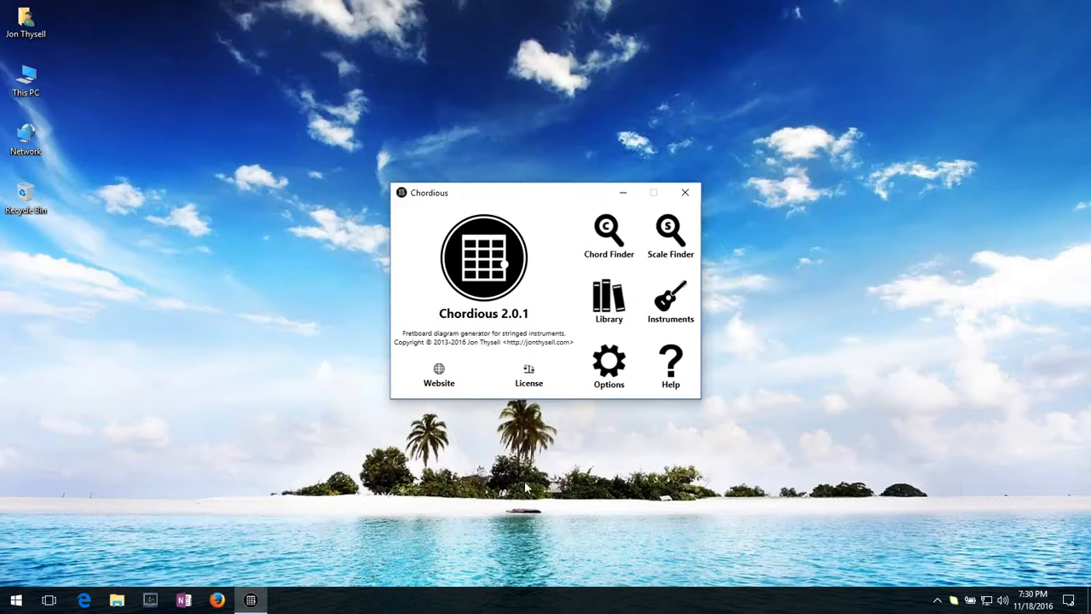
pyautogui.click(606, 237)
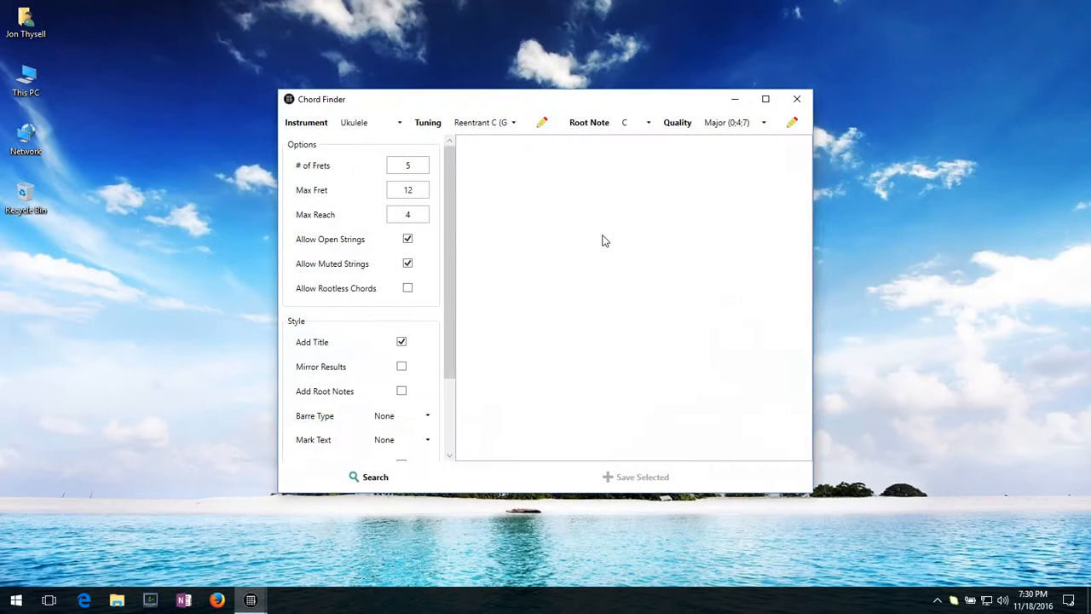
pyautogui.moveTo(443, 90); pyautogui.dragTo(443, 11)
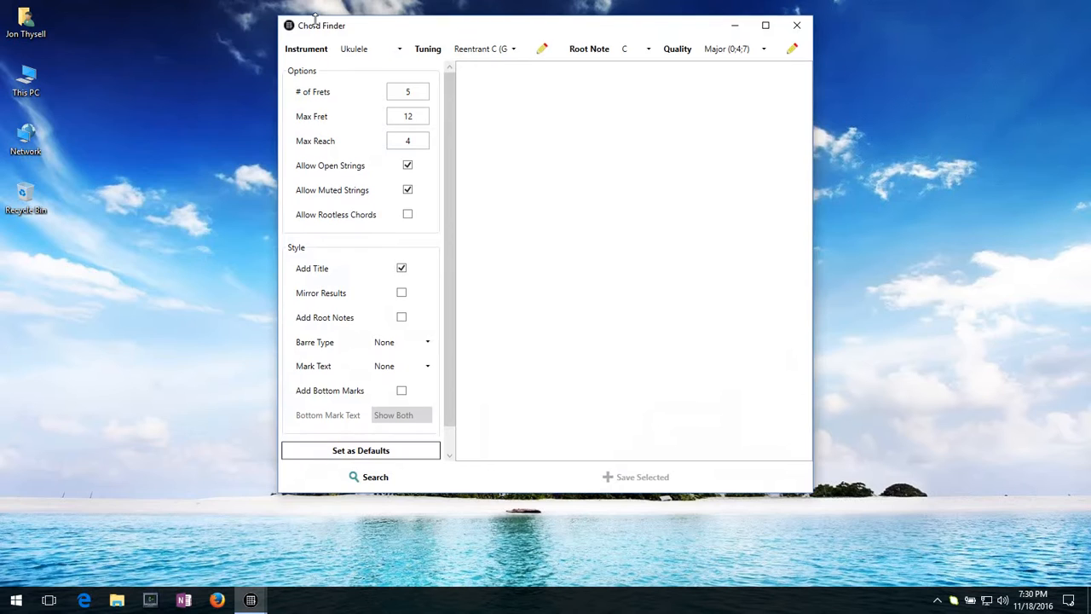
pyautogui.moveTo(341, 22); pyautogui.dragTo(128, 27)
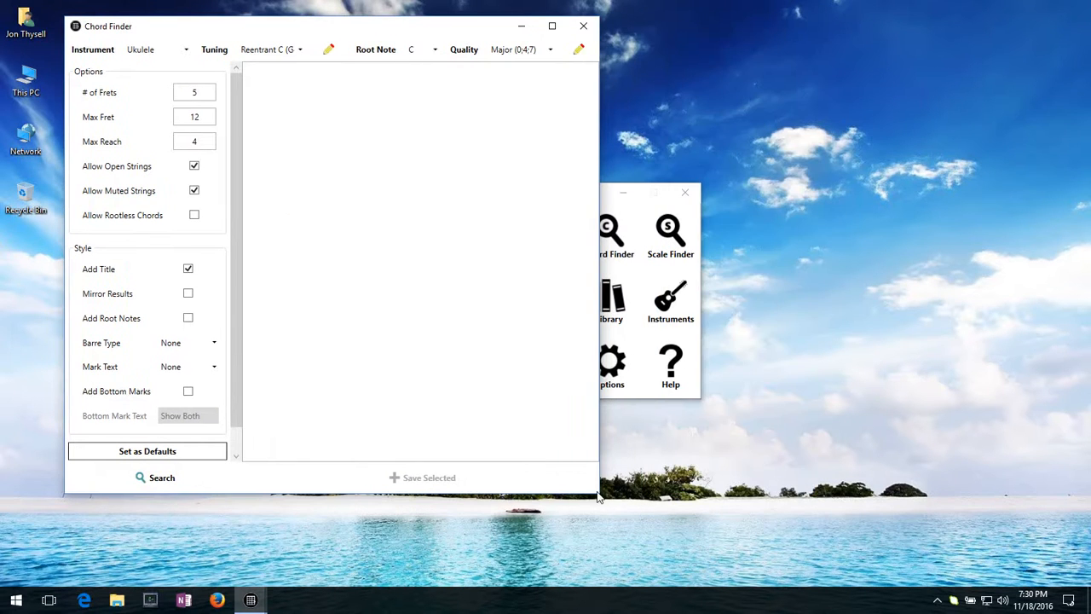
pyautogui.moveTo(597, 497); pyautogui.dragTo(927, 548)
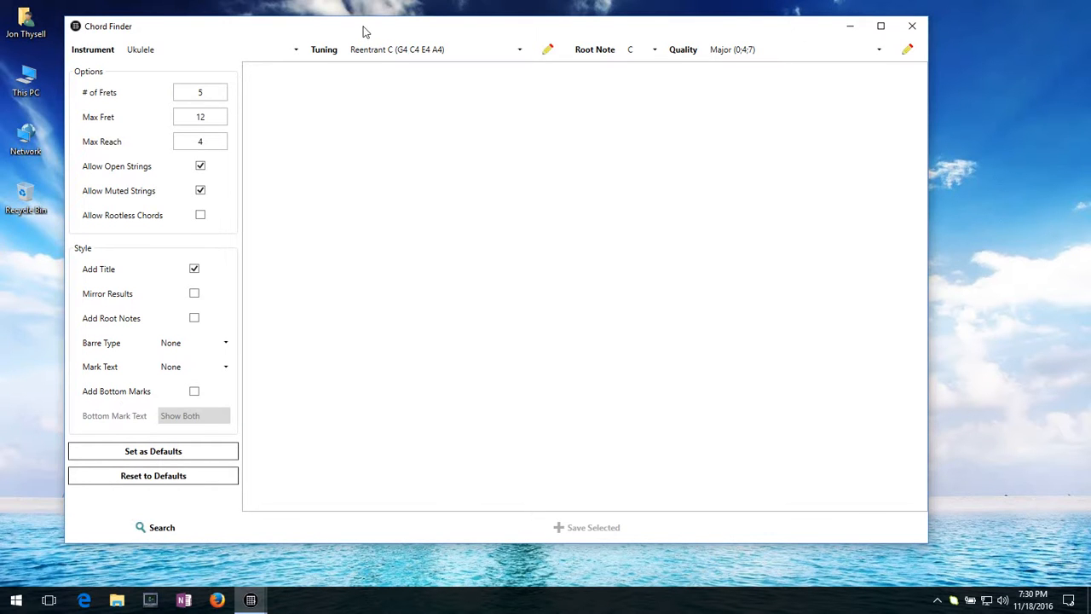
pyautogui.moveTo(363, 31); pyautogui.dragTo(393, 45)
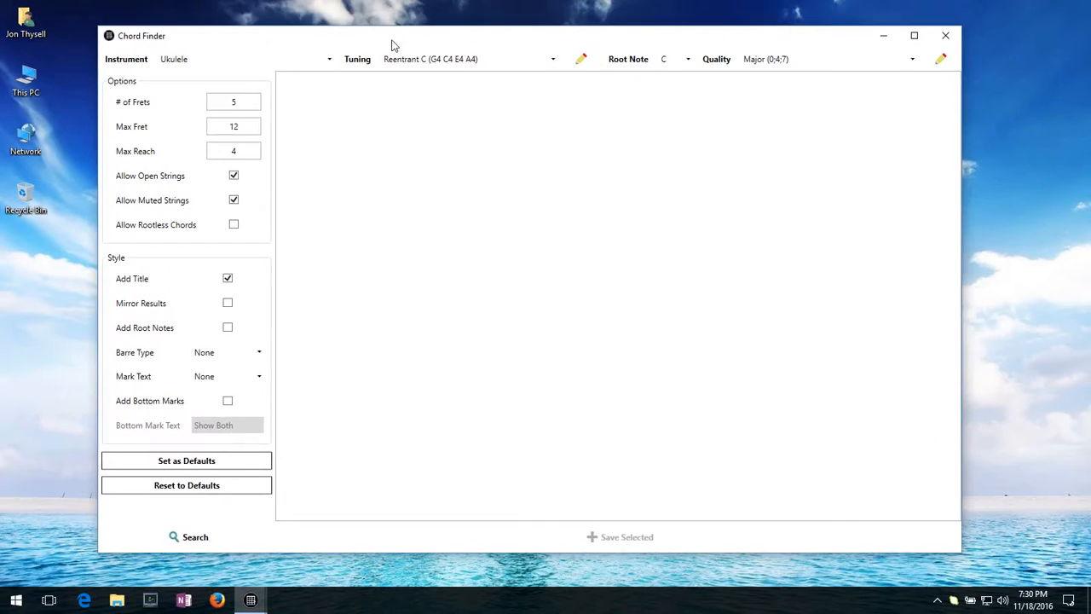
# Choose Guitar with Standard (E2 A2 D3 G3 B3 E4) tuning and save these search parameters as the defaults
pyautogui.click(330, 60)
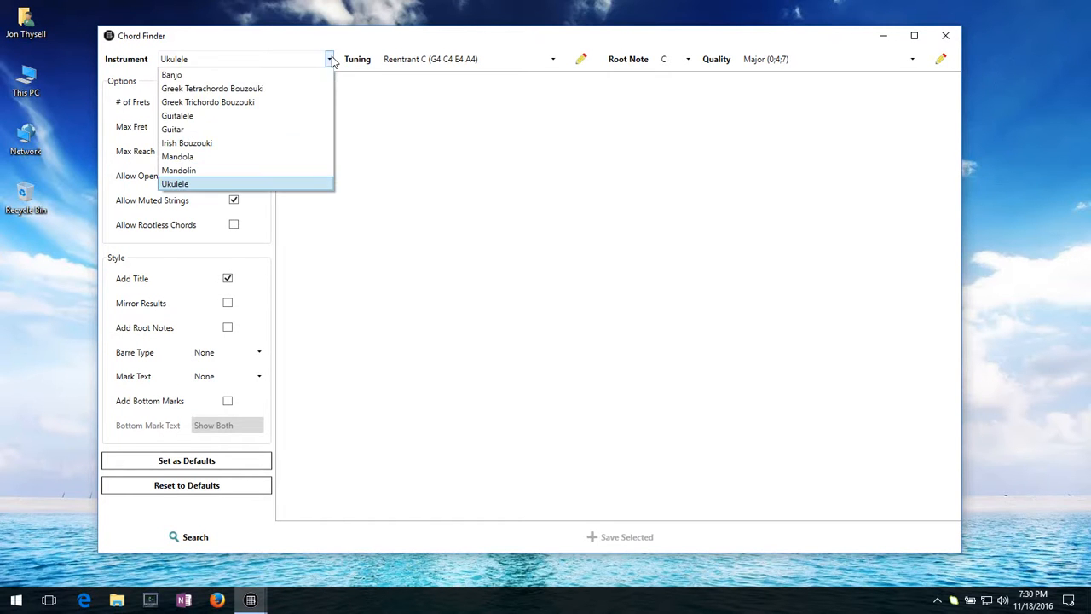
pyautogui.click(236, 135)
pyautogui.click(552, 58)
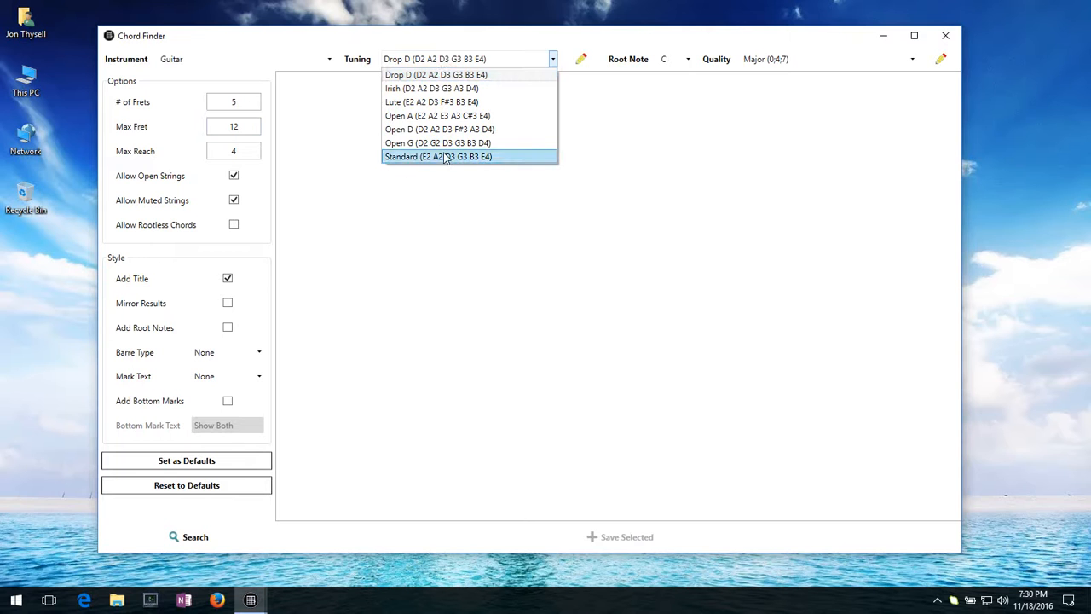
pyautogui.click(444, 157)
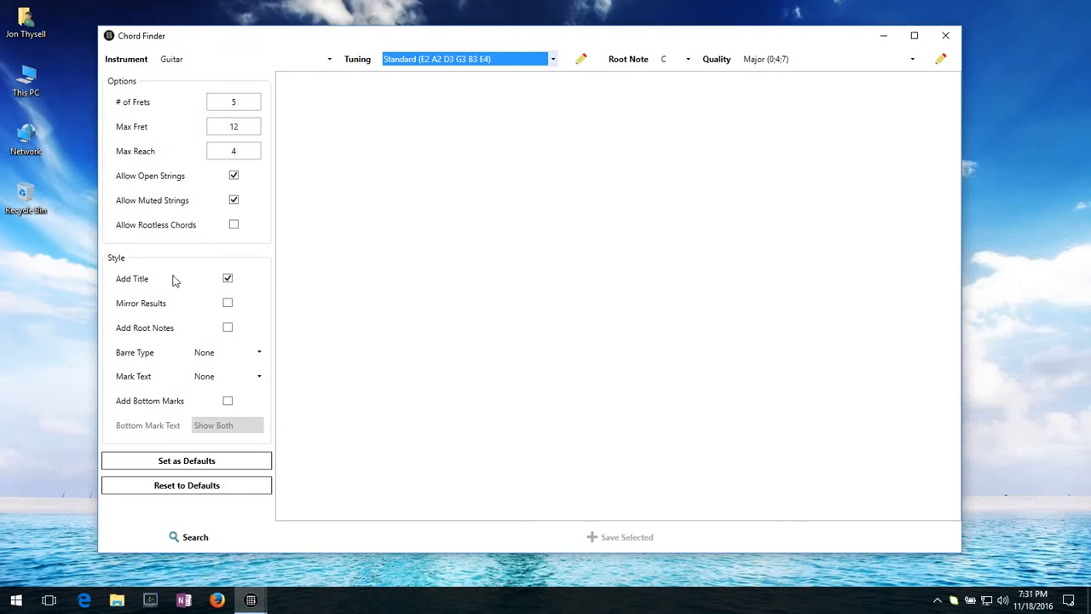
pyautogui.click(194, 462)
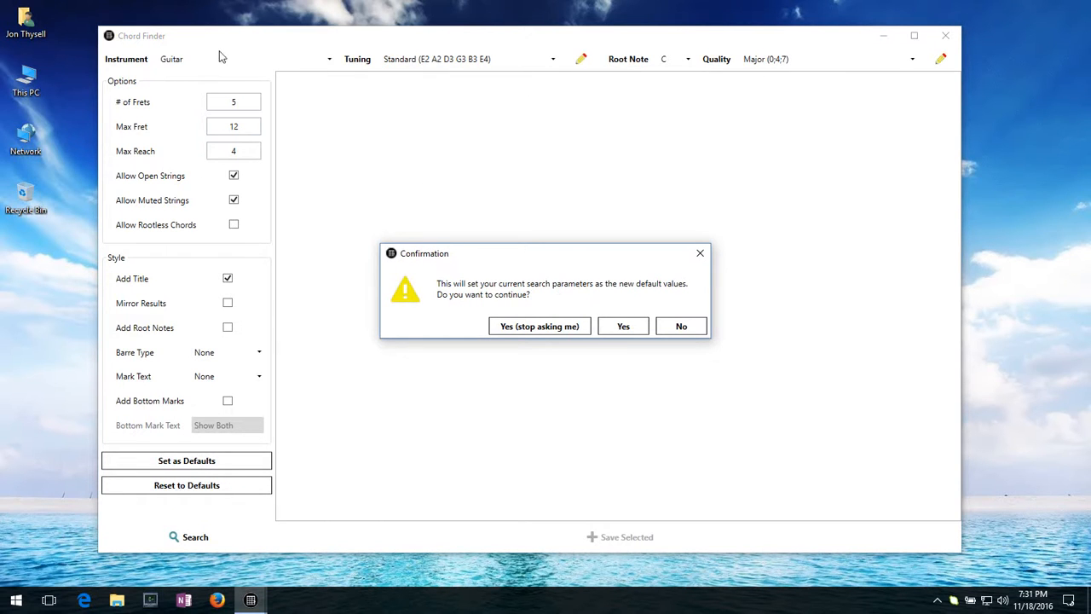
pyautogui.click(635, 333)
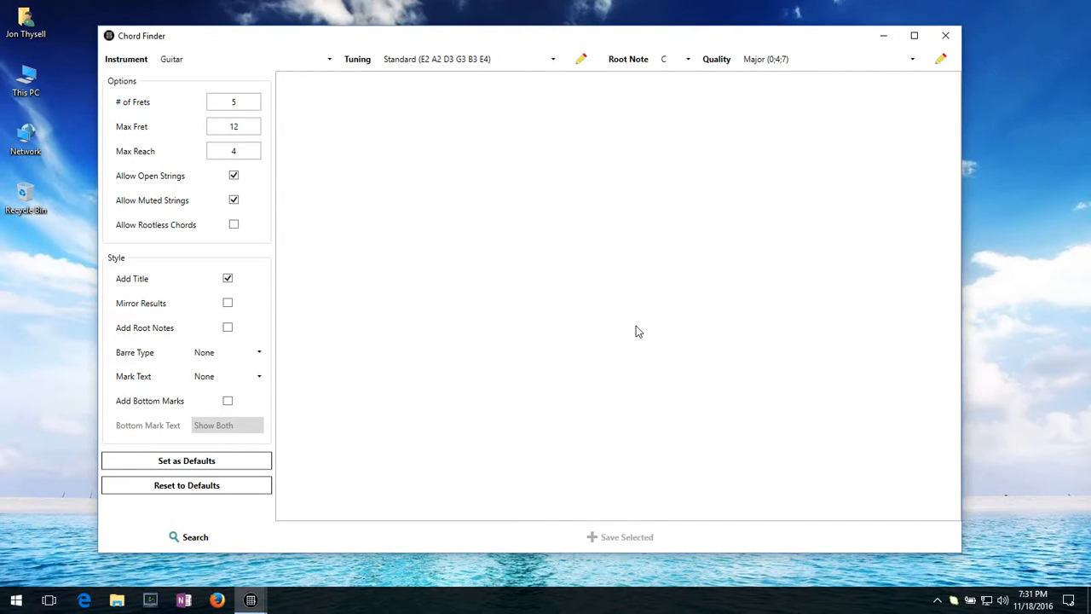
# Close and reopen the Chord Finder to check the saved guitar defaults, moving and enlarging its window
pyautogui.click(947, 37)
pyautogui.click(618, 250)
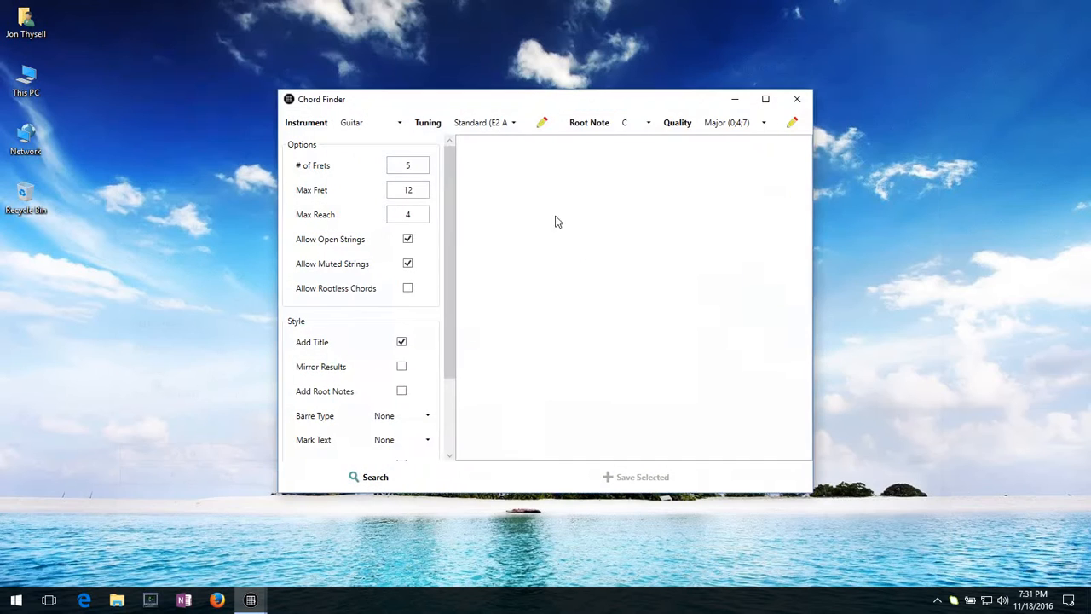
pyautogui.moveTo(481, 100); pyautogui.dragTo(289, 29)
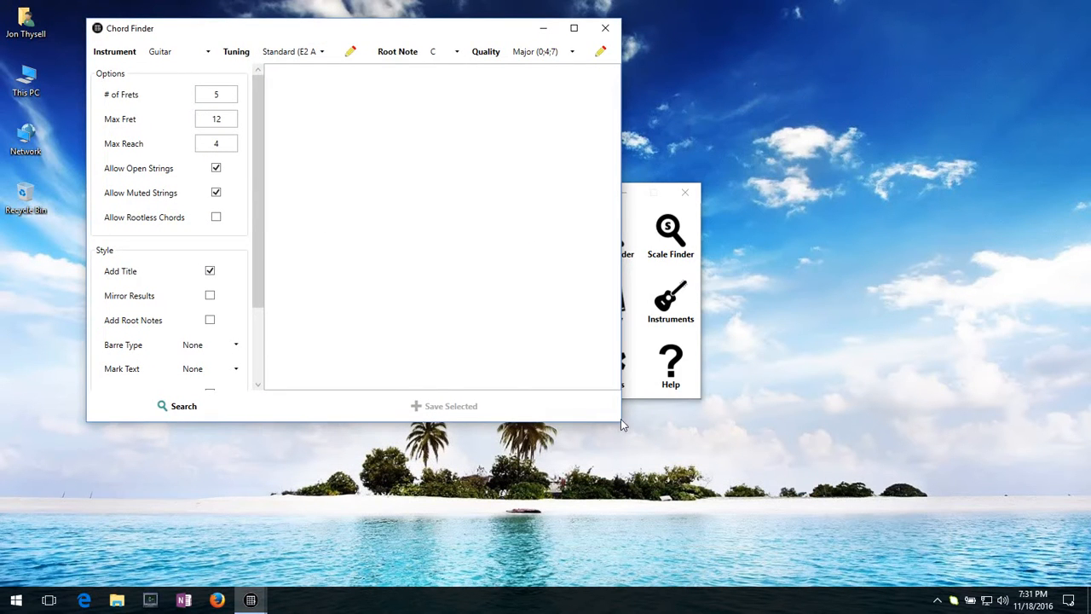
pyautogui.moveTo(619, 425); pyautogui.dragTo(919, 508)
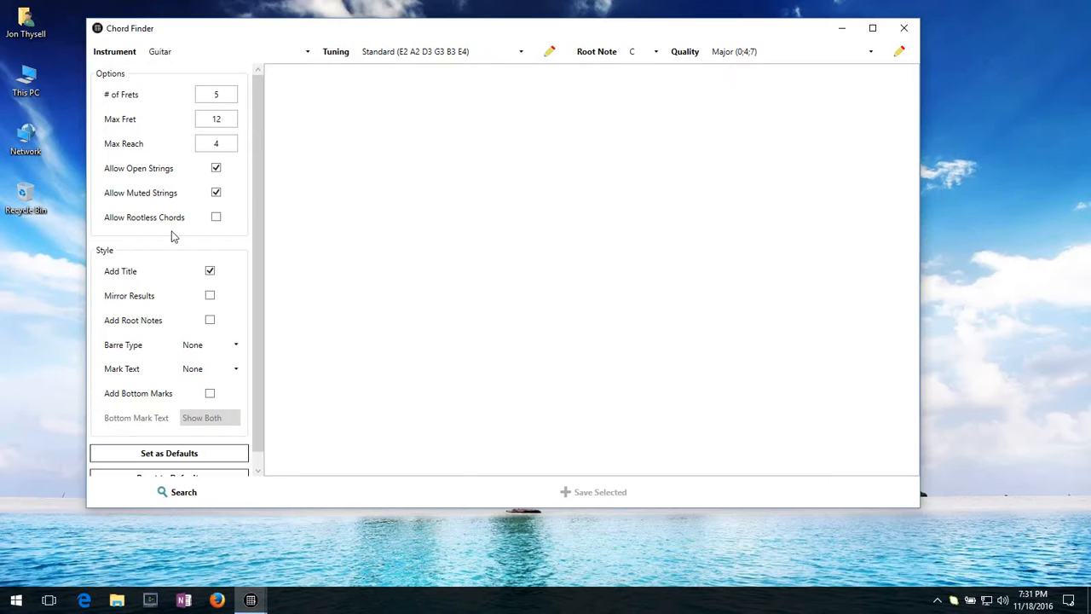
# Disallow muted strings, allow rootless chords, set Max Fret to 5, mirror the results, and save these settings as defaults
pyautogui.click(217, 195)
pyautogui.click(217, 219)
pyautogui.doubleClick(227, 121)
pyautogui.scroll(-1, 263, 324)
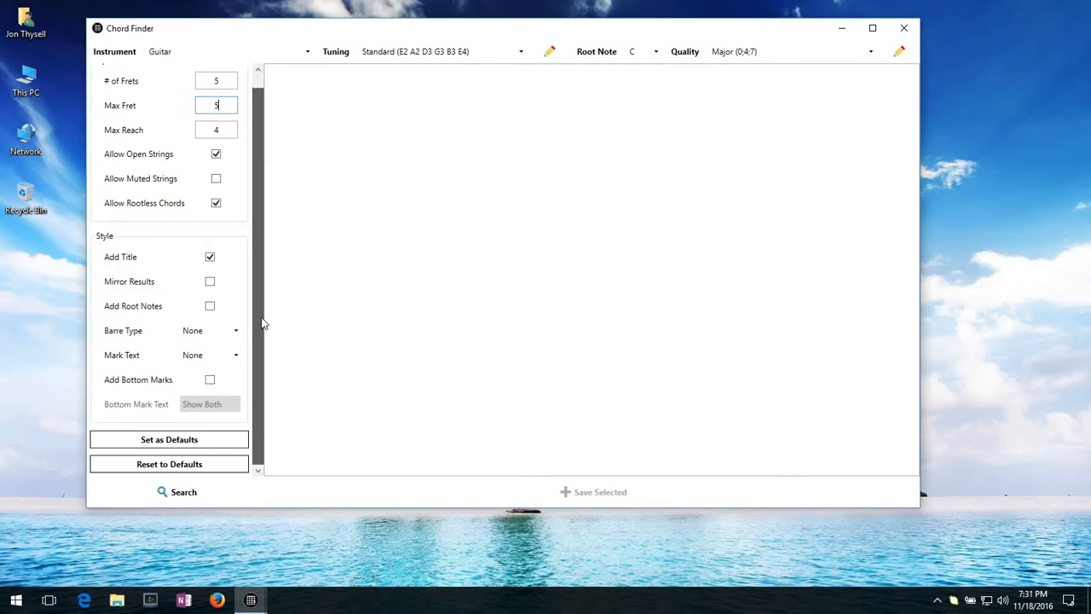
pyautogui.click(210, 282)
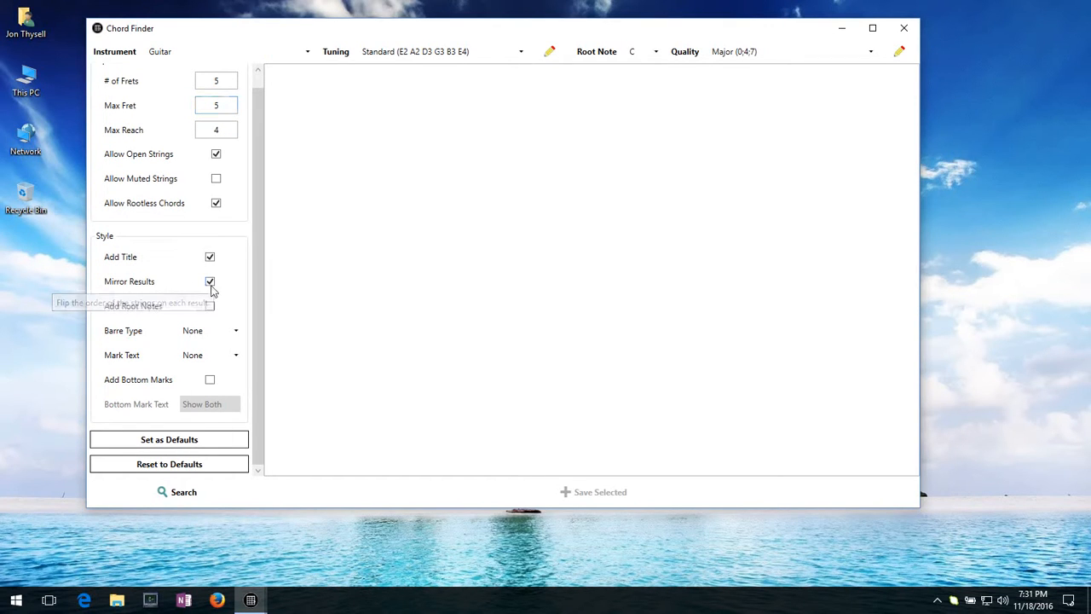
pyautogui.click(182, 443)
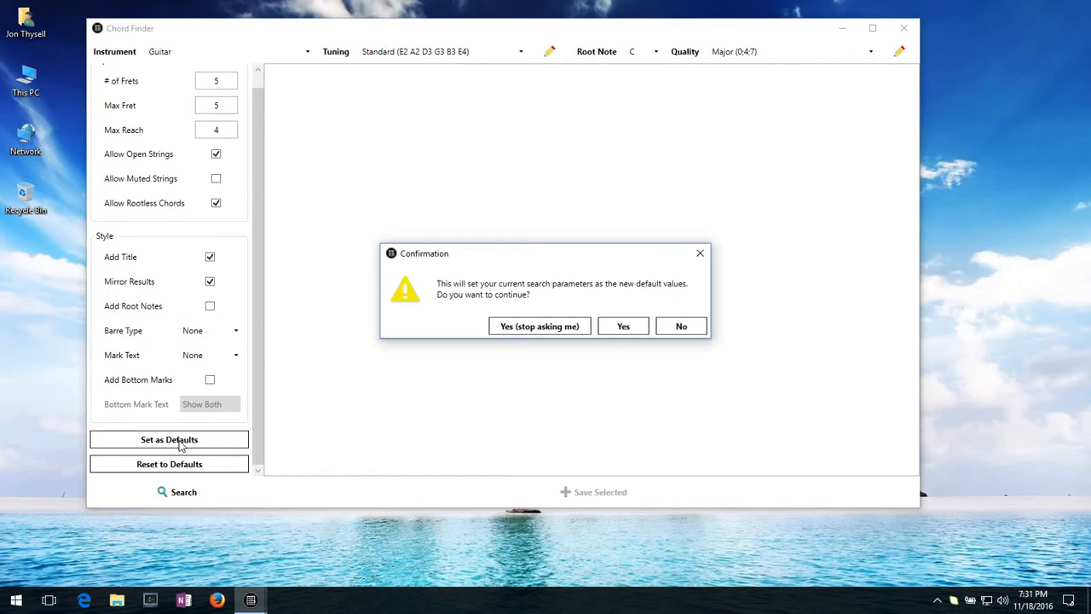
pyautogui.click(622, 329)
# Reopen the Chord Finder with the new defaults and enlarge its window until every option and style setting fits
pyautogui.click(904, 28)
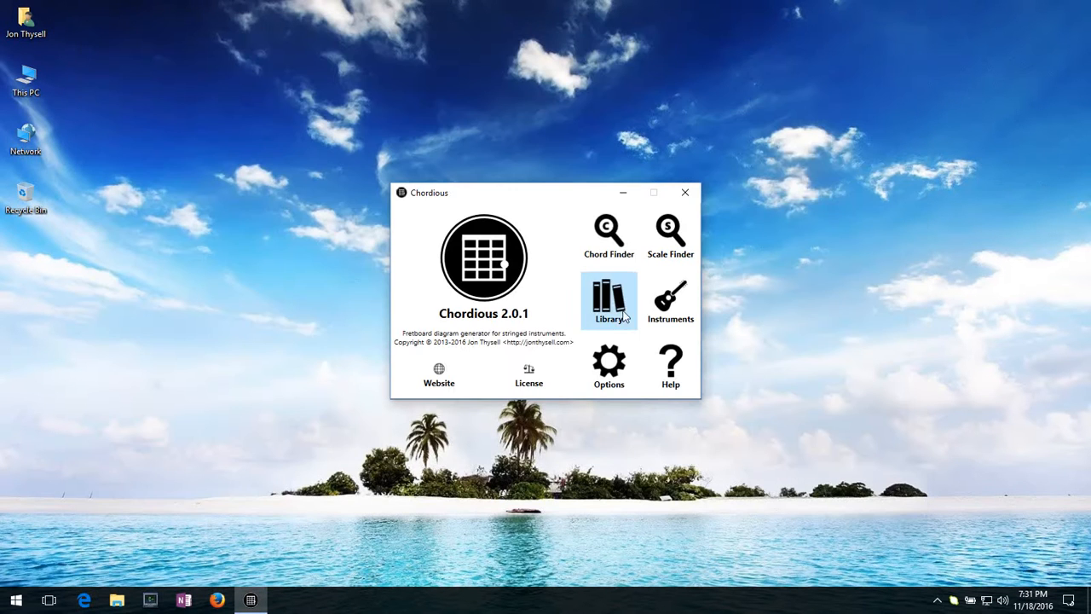
pyautogui.click(607, 239)
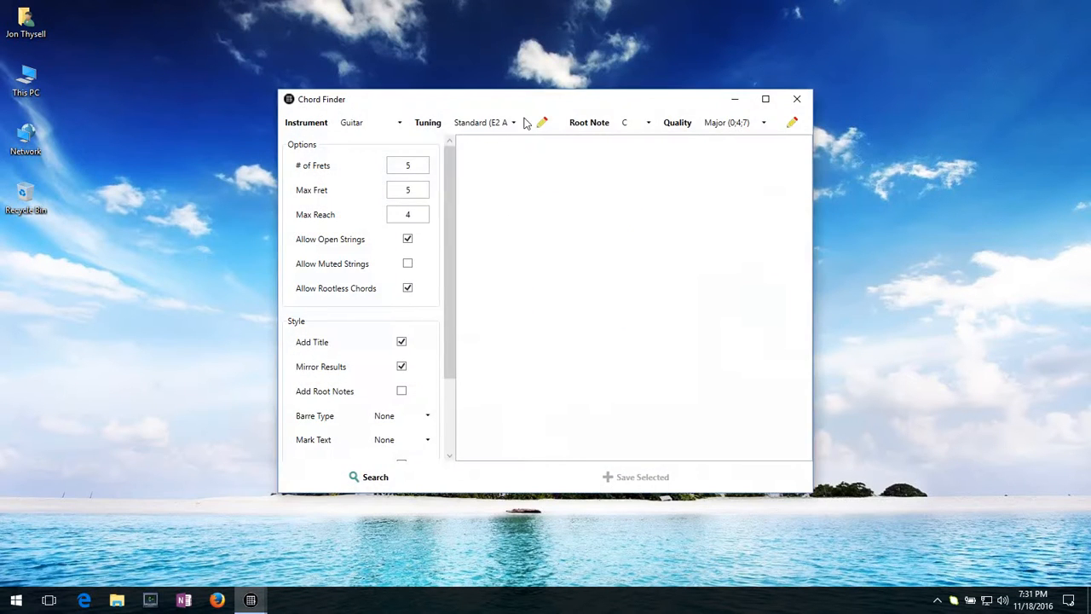
pyautogui.moveTo(517, 103); pyautogui.dragTo(324, 55)
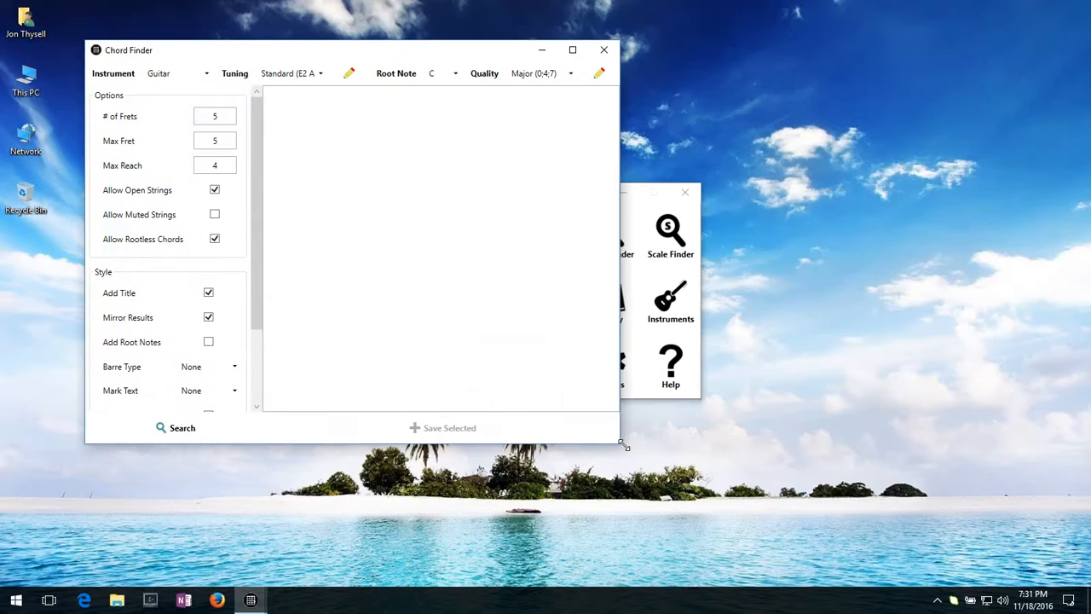
pyautogui.moveTo(621, 445); pyautogui.dragTo(907, 560)
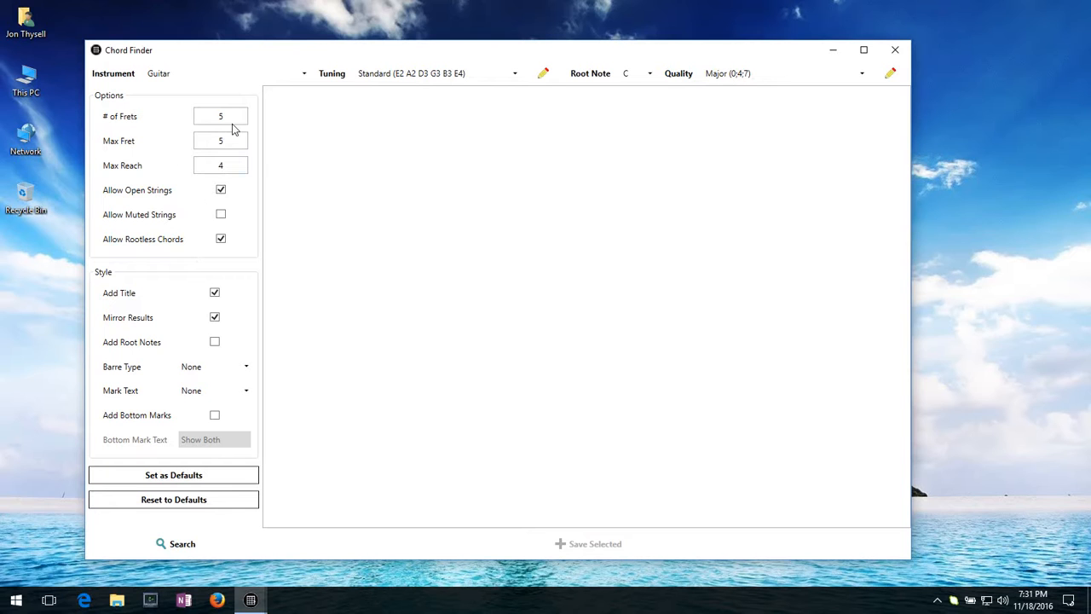
# Set the root note to Gb and turn off open strings, muted strings, rootless chords, the title and mirrored results
pyautogui.click(640, 77)
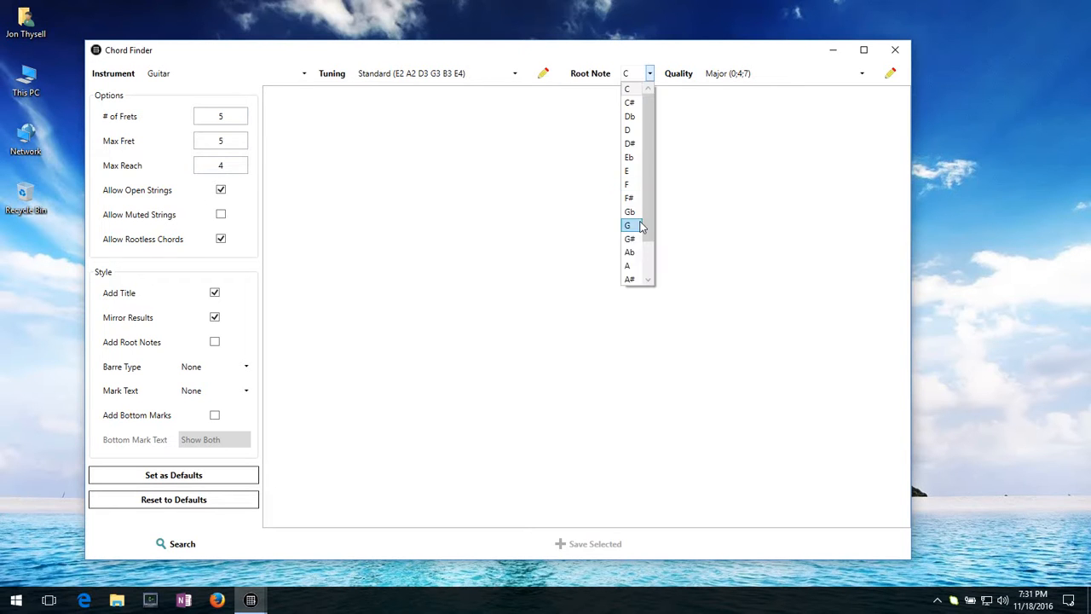
pyautogui.click(637, 223)
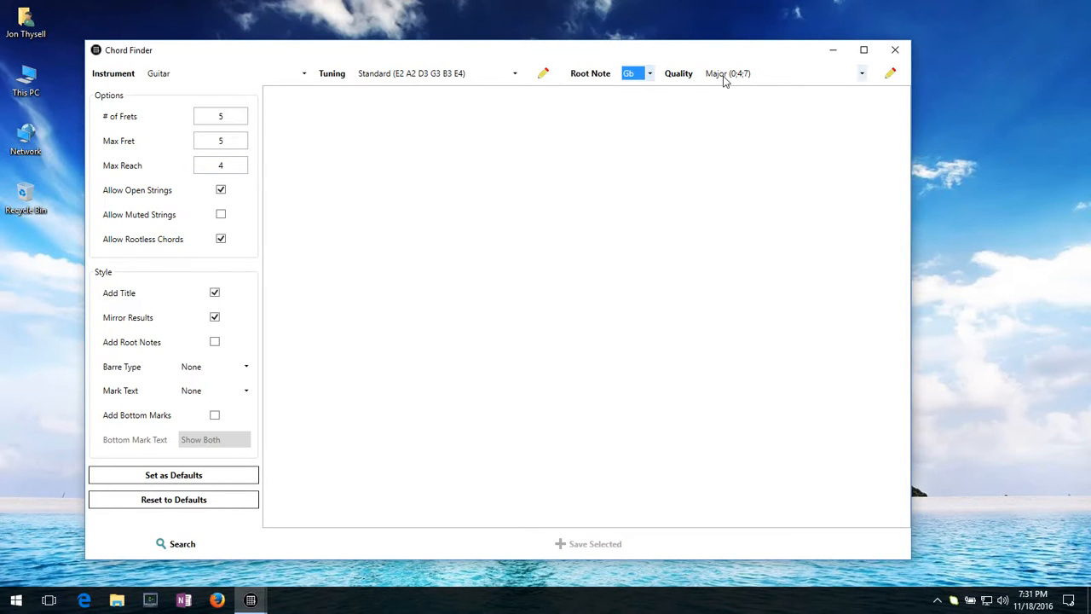
pyautogui.click(221, 214)
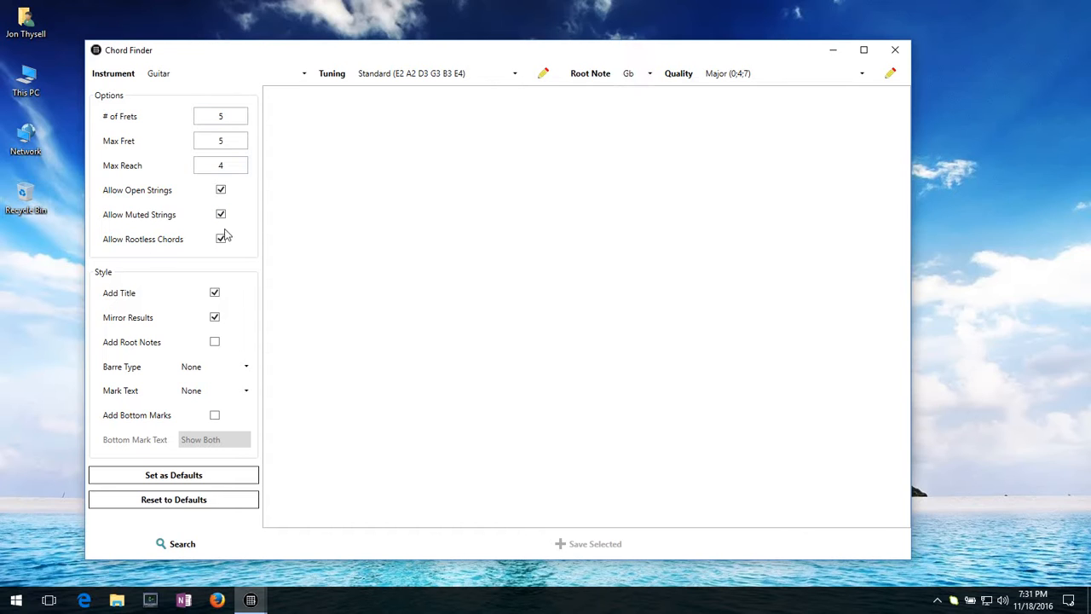
pyautogui.click(221, 239)
pyautogui.click(214, 292)
pyautogui.click(214, 318)
pyautogui.click(221, 191)
pyautogui.click(221, 214)
# Reset the current search parameters to the saved default values
pyautogui.moveTo(305, 48); pyautogui.dragTo(296, 32)
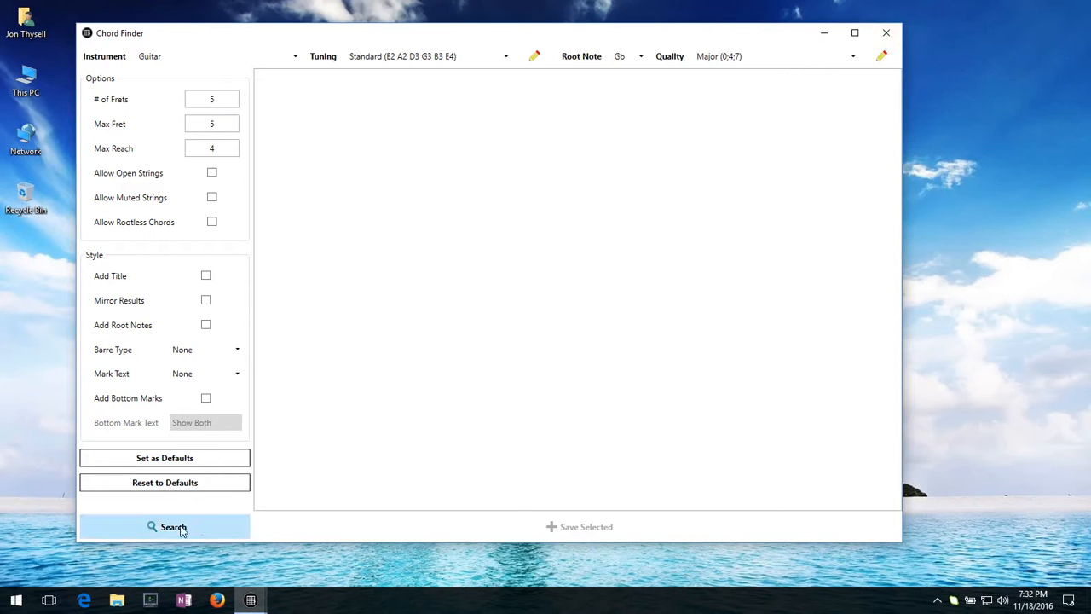
pyautogui.click(181, 485)
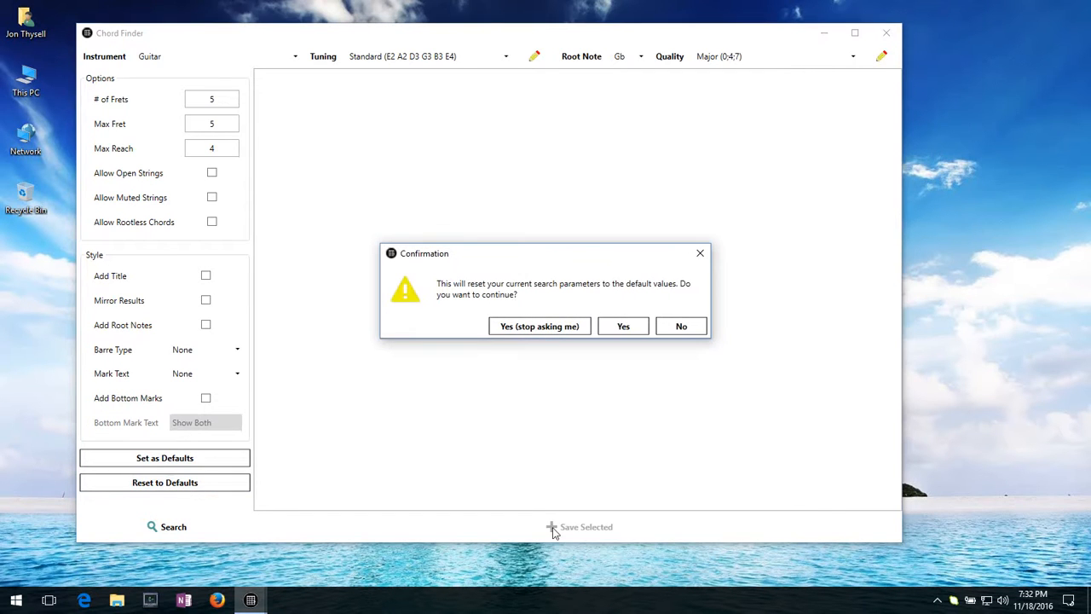
pyautogui.click(638, 329)
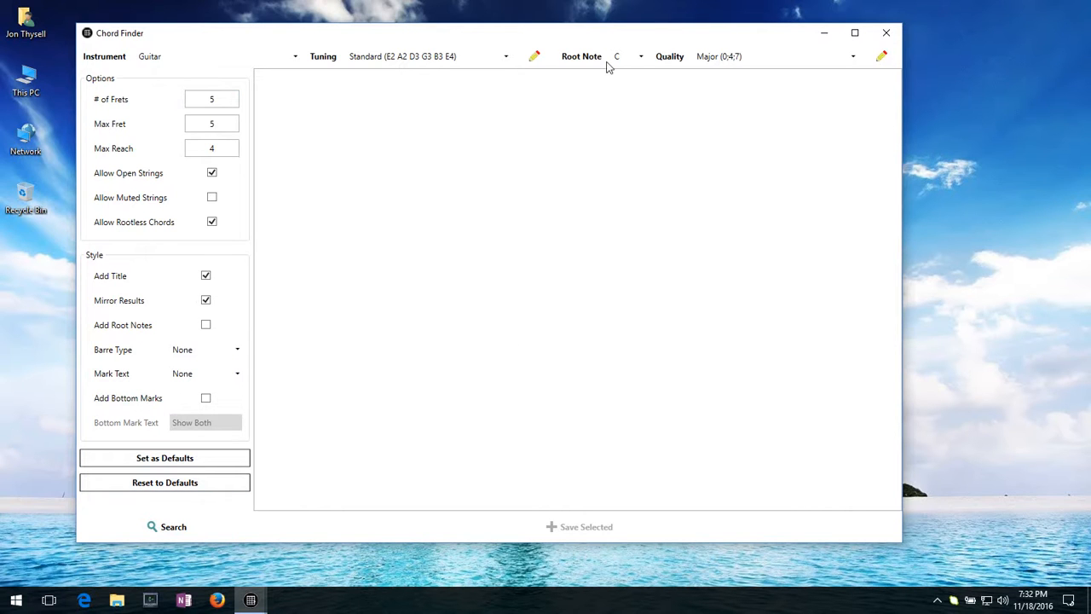
# Search for G Major guitar chords and enlarge the Chord Finder window around the results
pyautogui.click(640, 56)
pyautogui.click(631, 209)
pyautogui.click(195, 524)
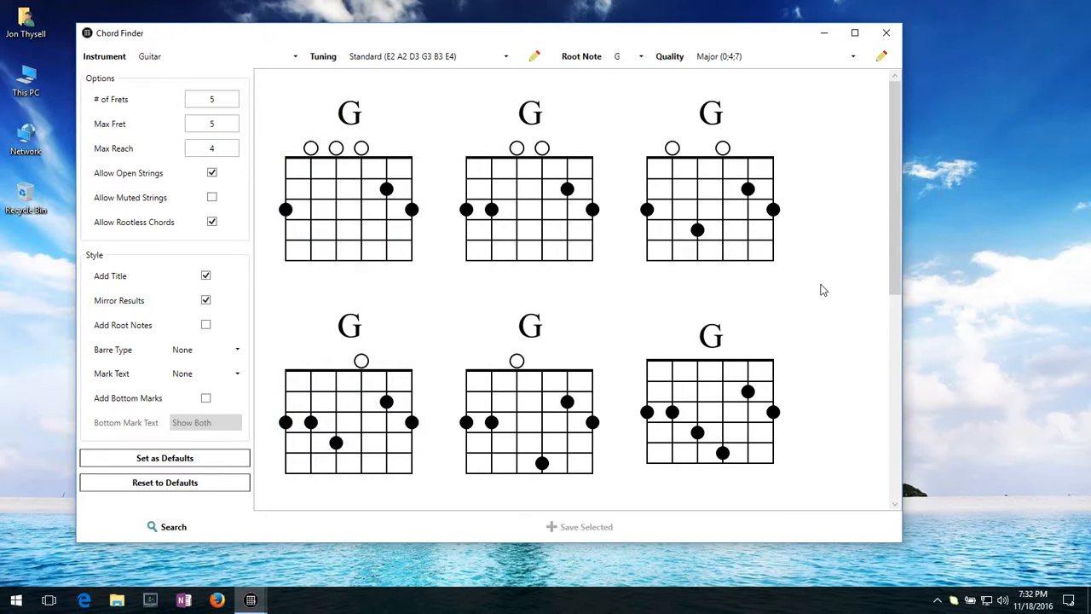
pyautogui.moveTo(606, 41); pyautogui.dragTo(591, 32)
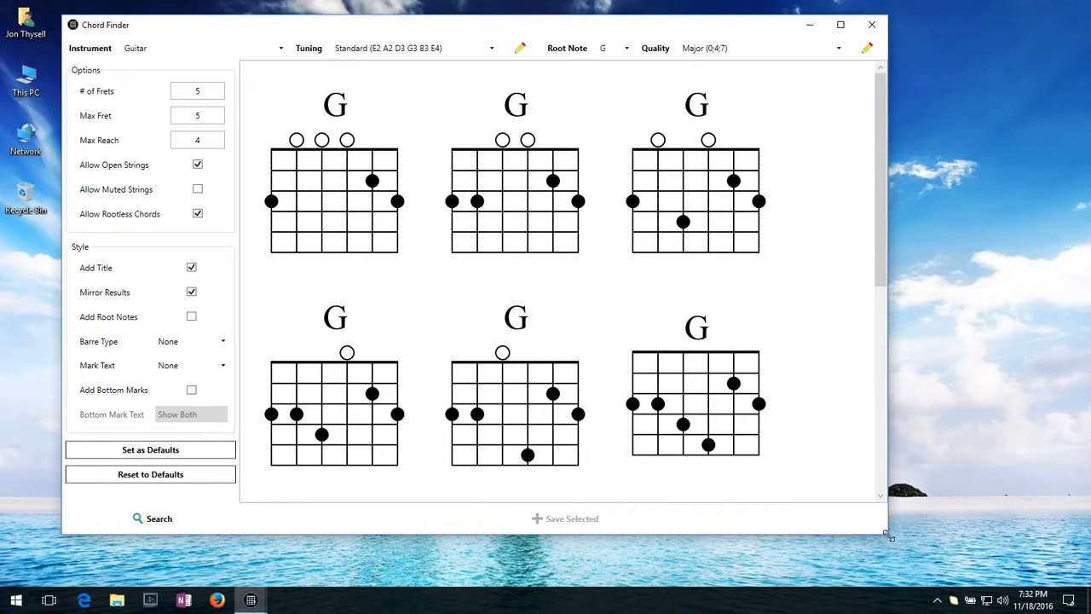
pyautogui.moveTo(886, 535); pyautogui.dragTo(981, 562)
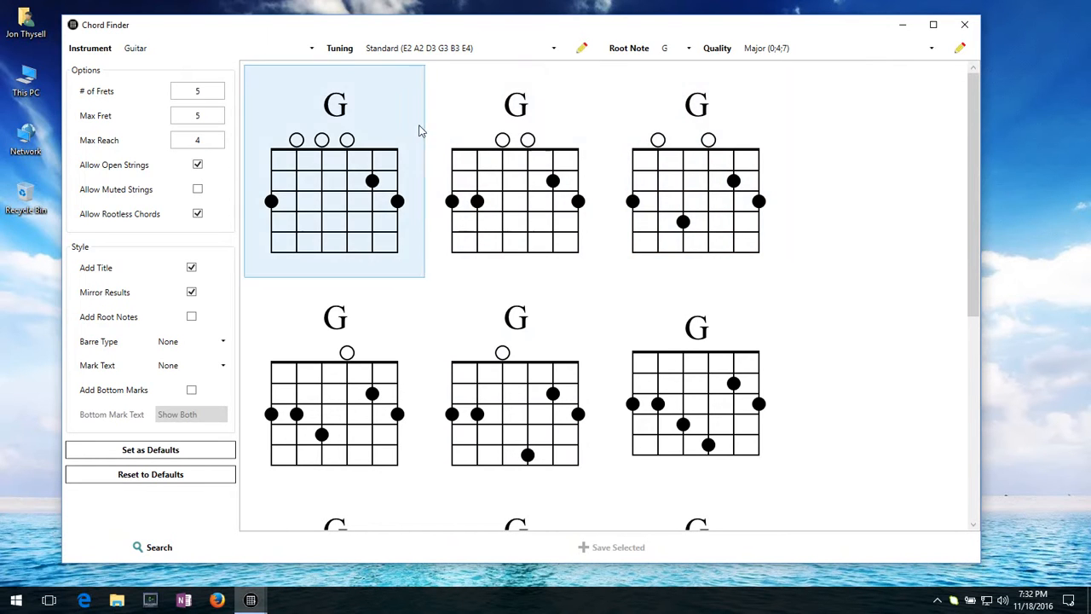
# Select single G diagrams, and build a multiple selection of the three in the first row plus the third in the second row
pyautogui.click(699, 192)
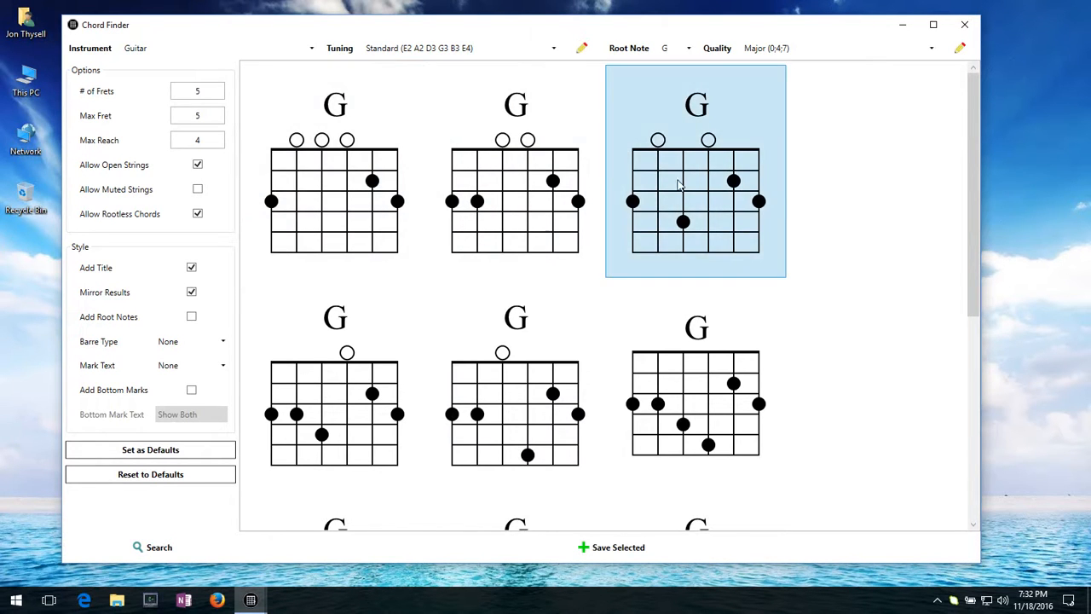
pyautogui.click(524, 180)
pyautogui.click(356, 147)
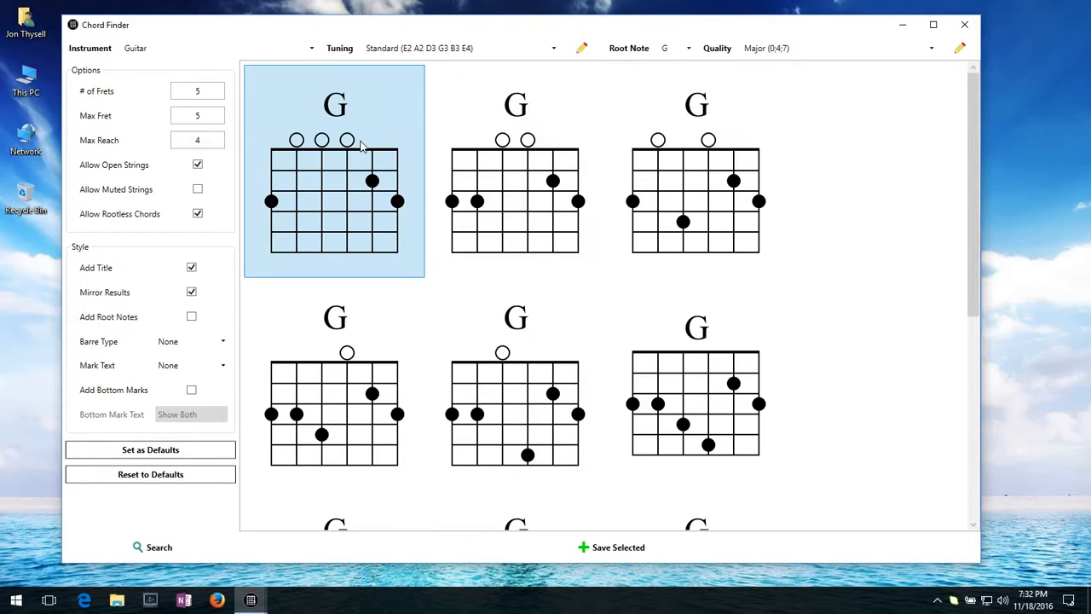
pyautogui.keyDown('ctrl'); pyautogui.click(502, 153); pyautogui.keyUp('ctrl')
pyautogui.keyDown('ctrl'); pyautogui.click(728, 167); pyautogui.keyUp('ctrl')
pyautogui.keyDown('ctrl'); pyautogui.click(727, 360); pyautogui.keyUp('ctrl')
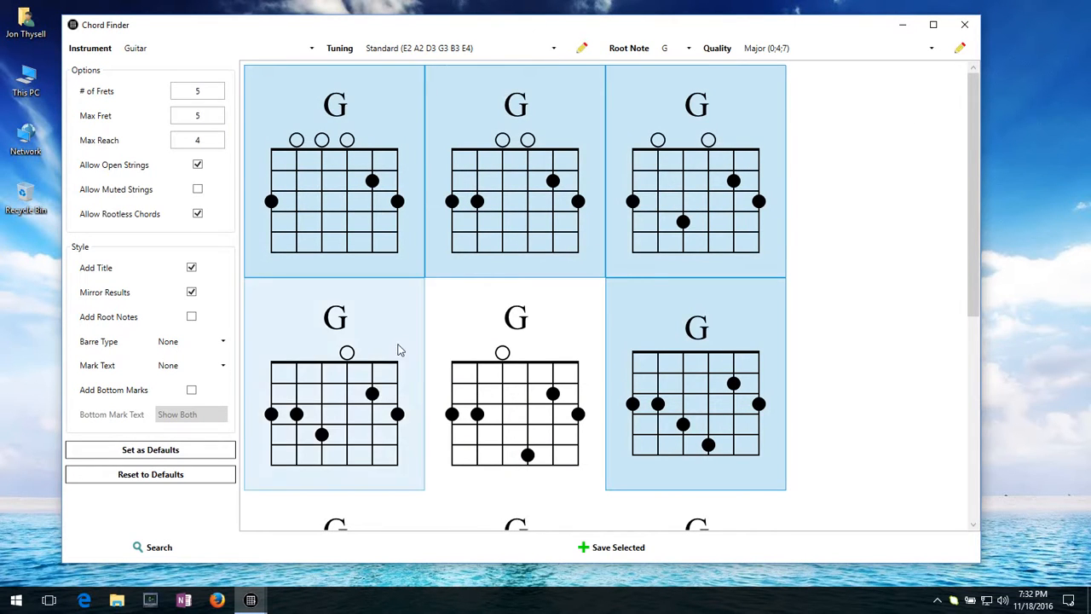
# Select the first six G diagrams as one continuous range
pyautogui.click(608, 214)
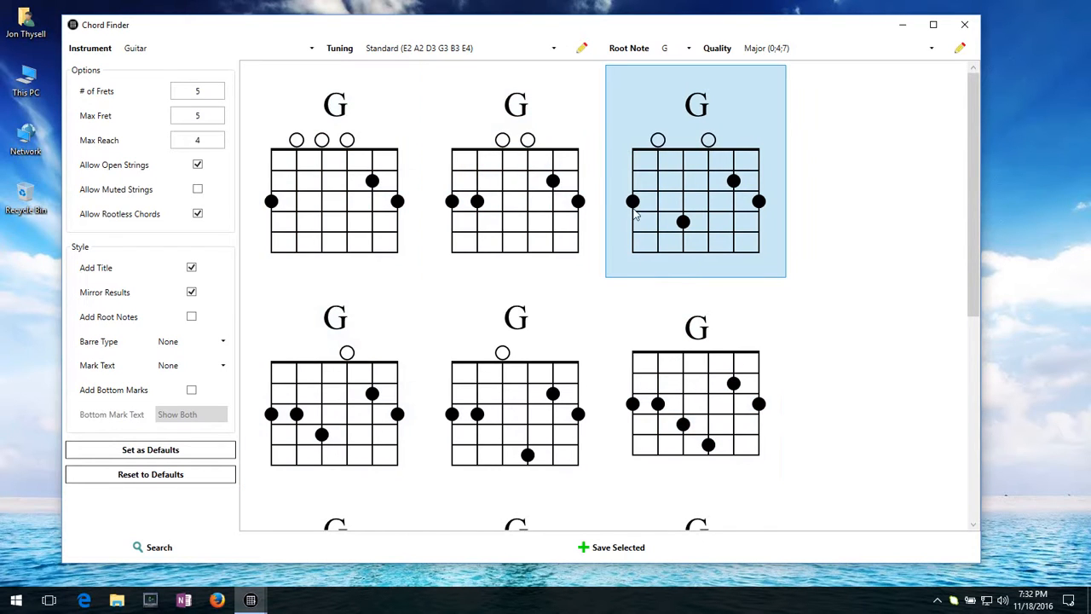
pyautogui.click(273, 264)
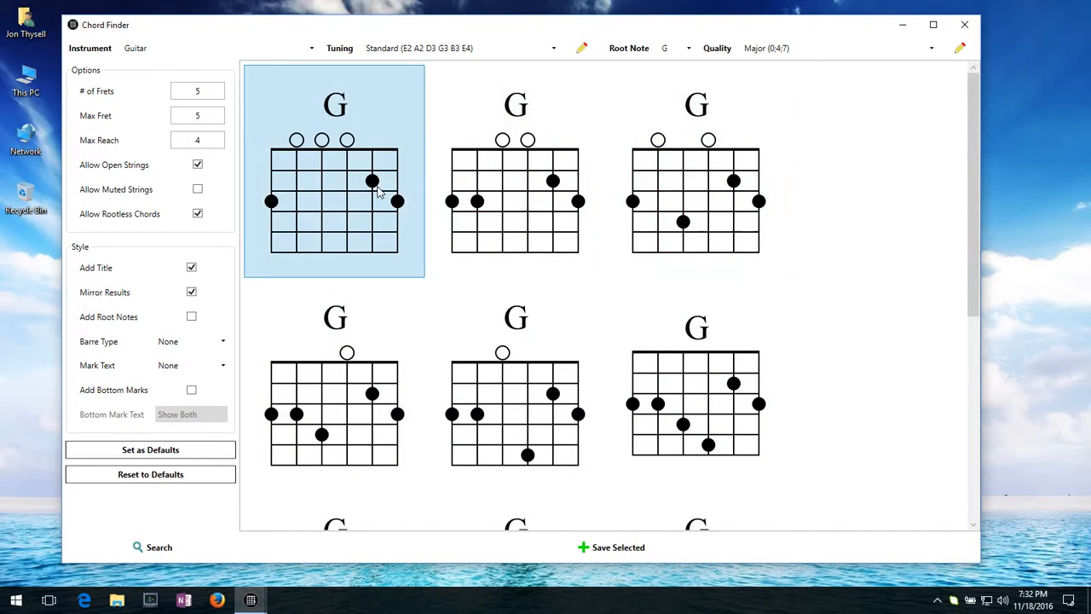
pyautogui.keyDown('shift'); pyautogui.click(704, 449); pyautogui.keyUp('shift')
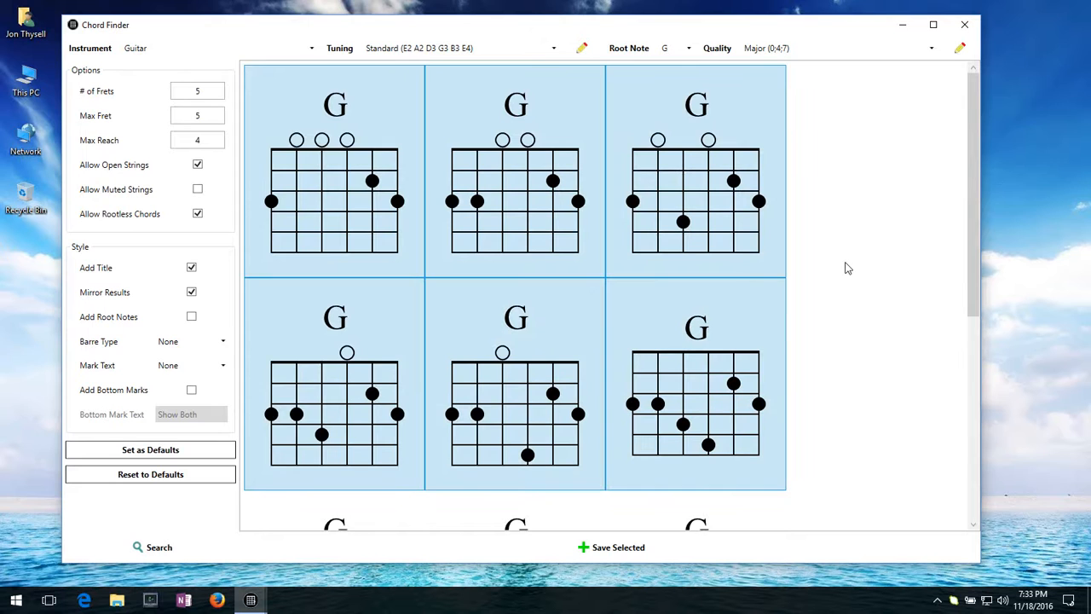
# Select all G chord results, and reduce the selection to the second diagram alone
pyautogui.hotkey('ctrl', 'a')
pyautogui.scroll(-5, 817, 273)
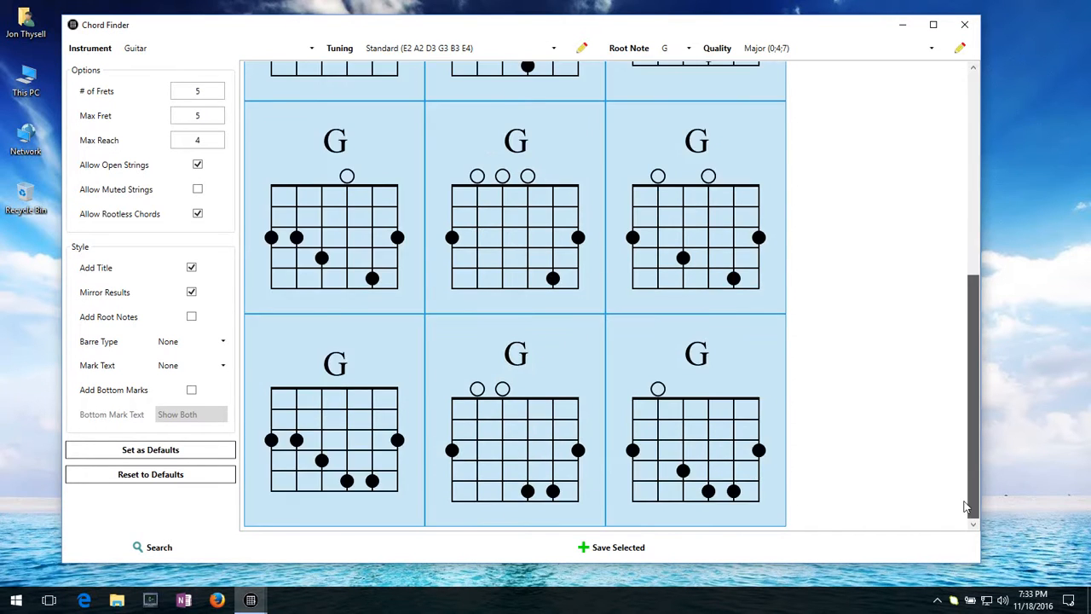
pyautogui.scroll(5, 834, 146)
pyautogui.click(722, 162)
pyautogui.click(465, 143)
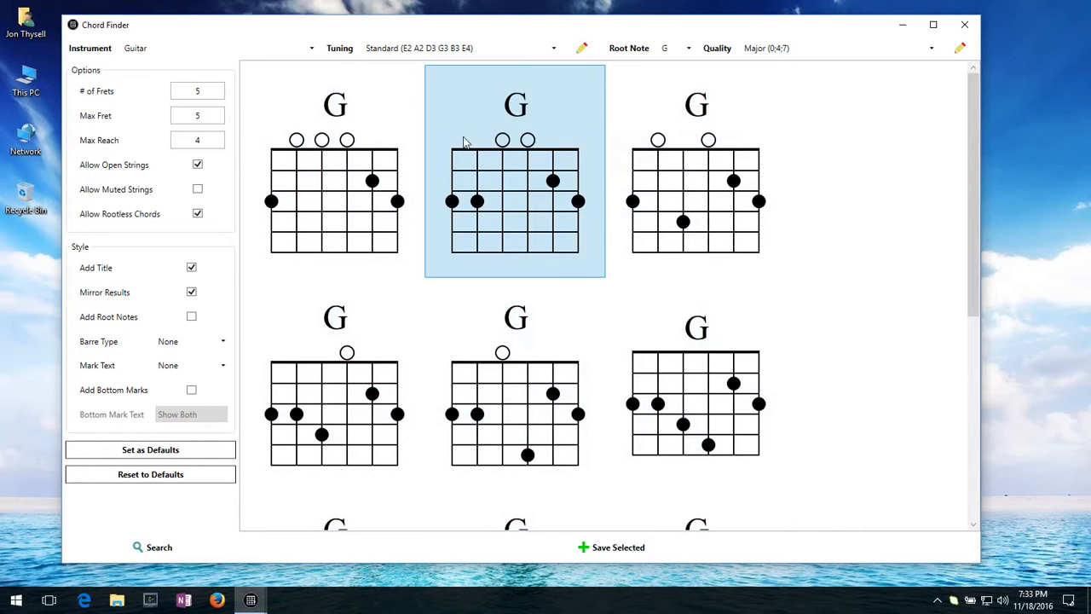
# Select the first two G diagrams and save them to a new collection named Chord Finder Tutorial
pyautogui.click(352, 158)
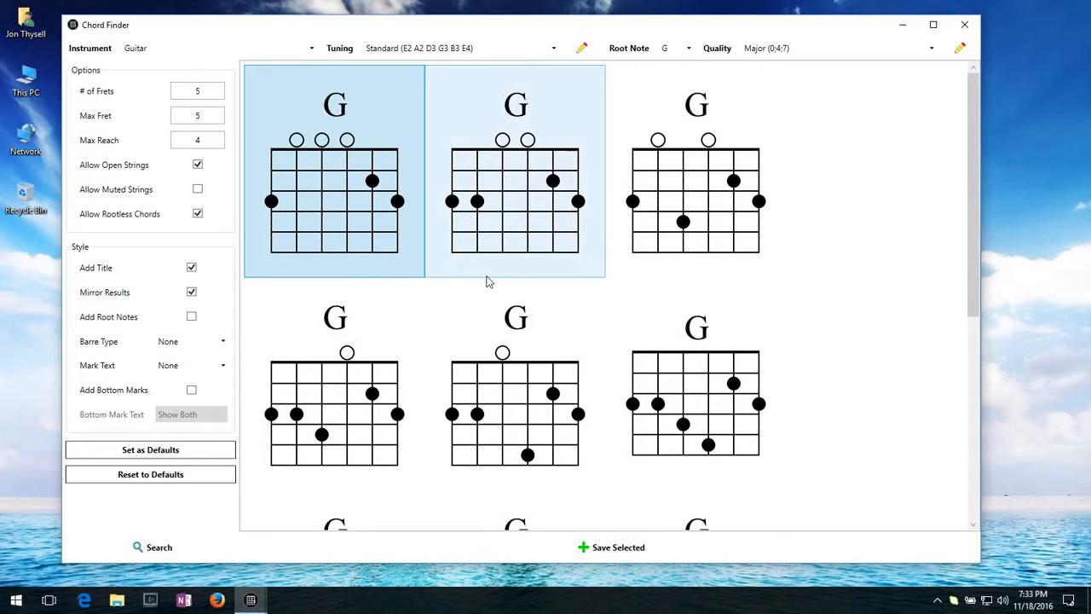
pyautogui.keyDown('ctrl'); pyautogui.click(521, 216); pyautogui.keyUp('ctrl')
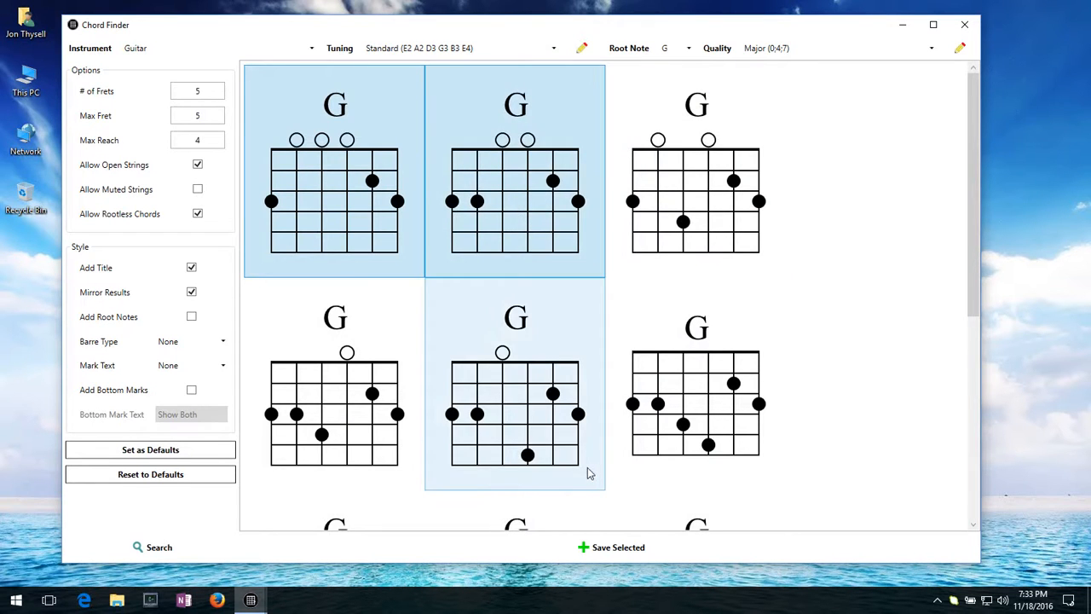
pyautogui.click(608, 550)
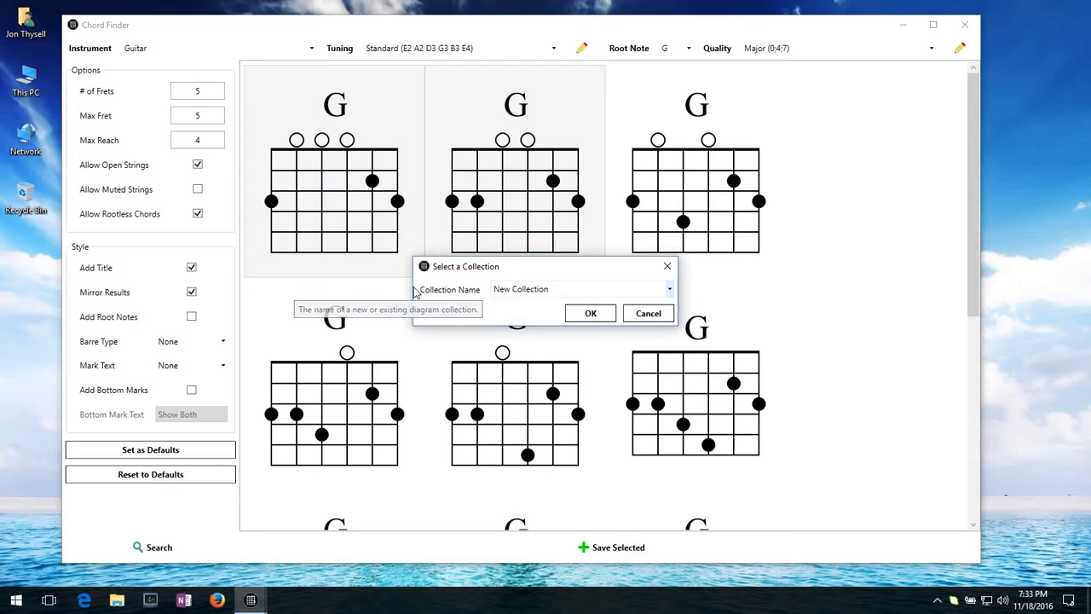
pyautogui.click(669, 290)
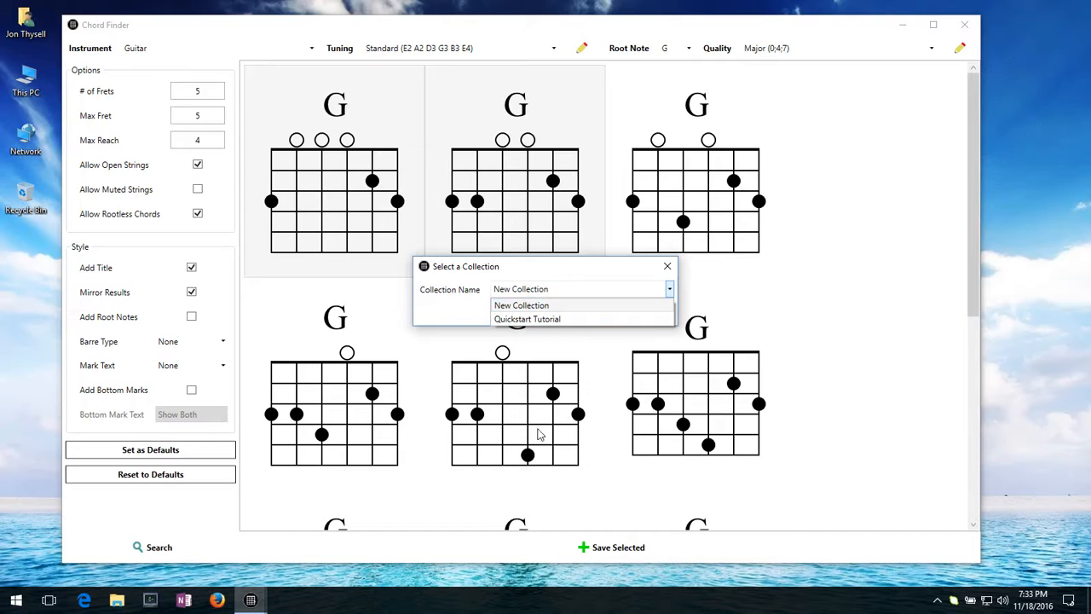
pyautogui.click(561, 288)
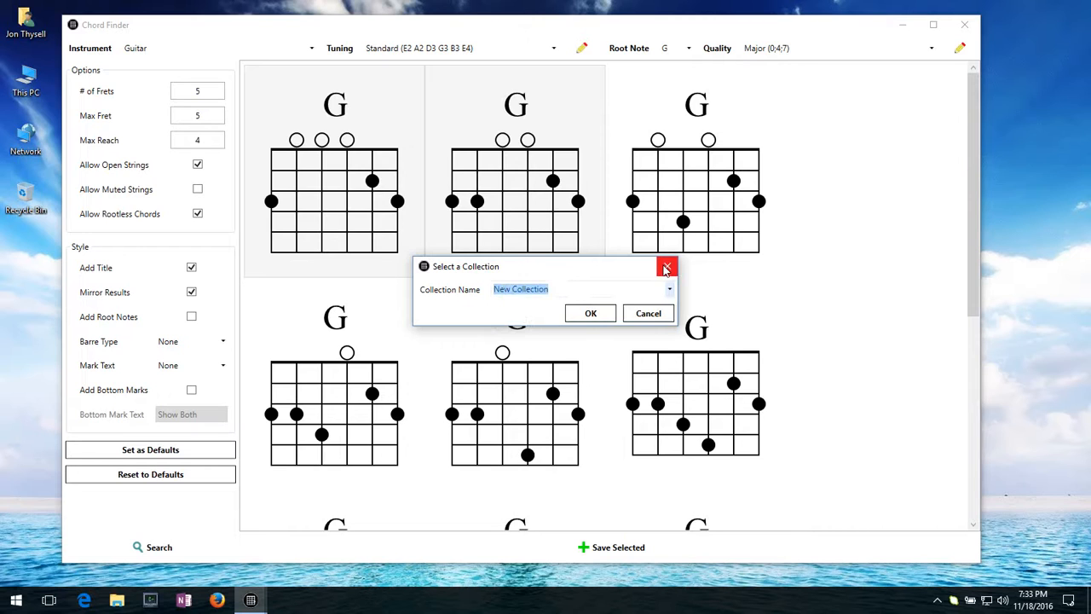
pyautogui.write('Chord Finder Tuto')
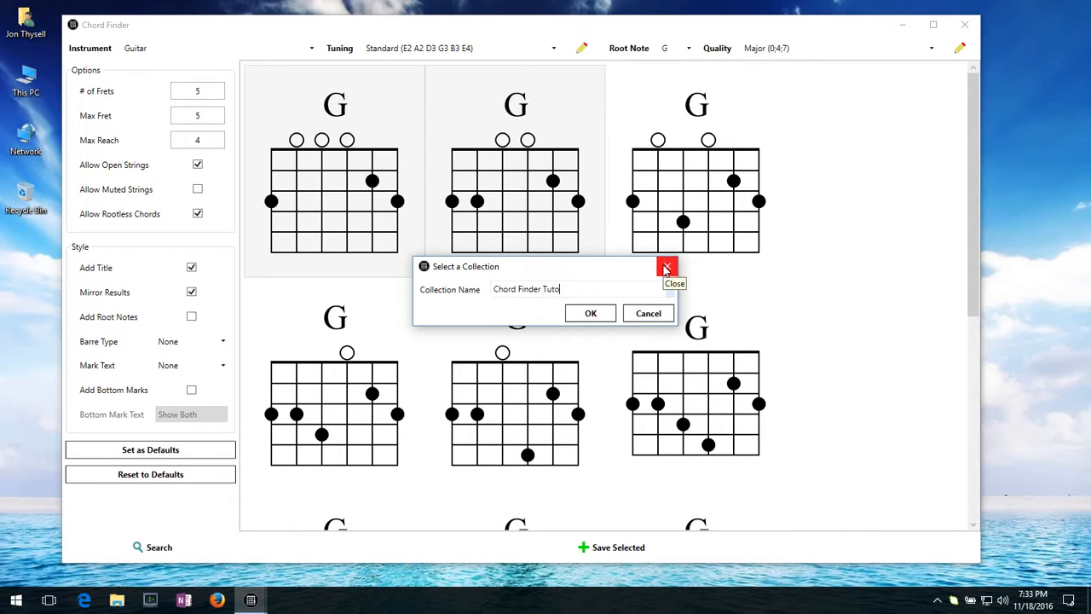
pyautogui.write('rial')
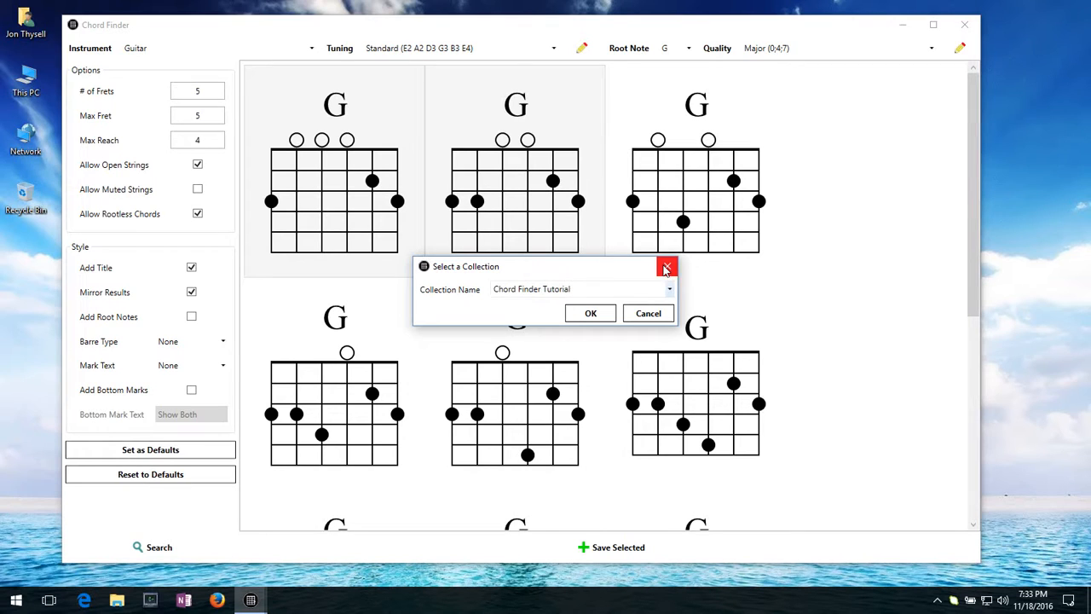
pyautogui.click(590, 313)
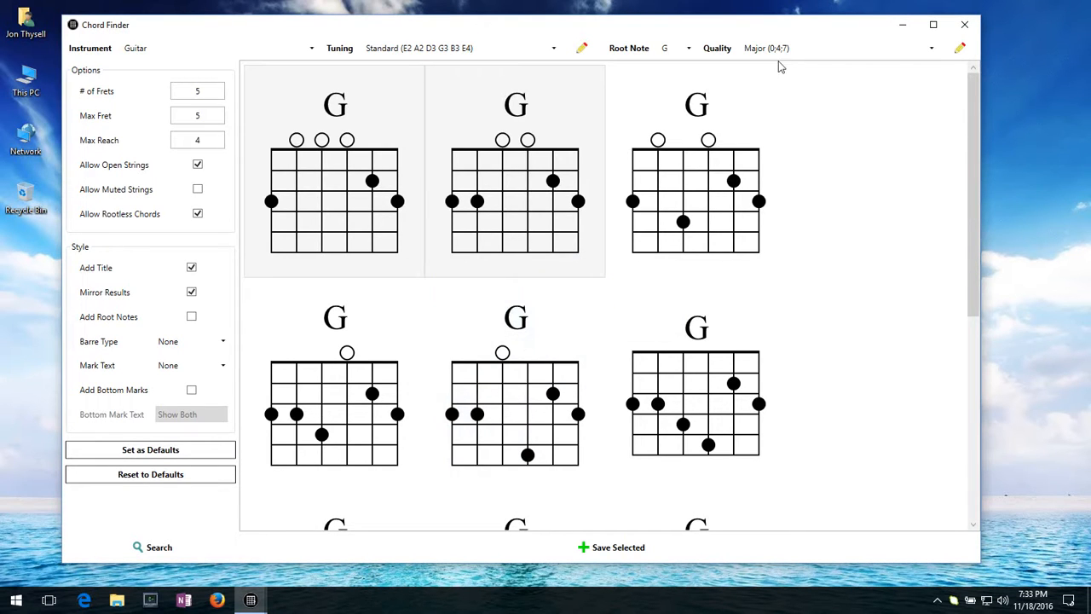
# Search for guitar chords with root note D and quality Dominant 7th "7" (0;4;7;10)
pyautogui.click(689, 49)
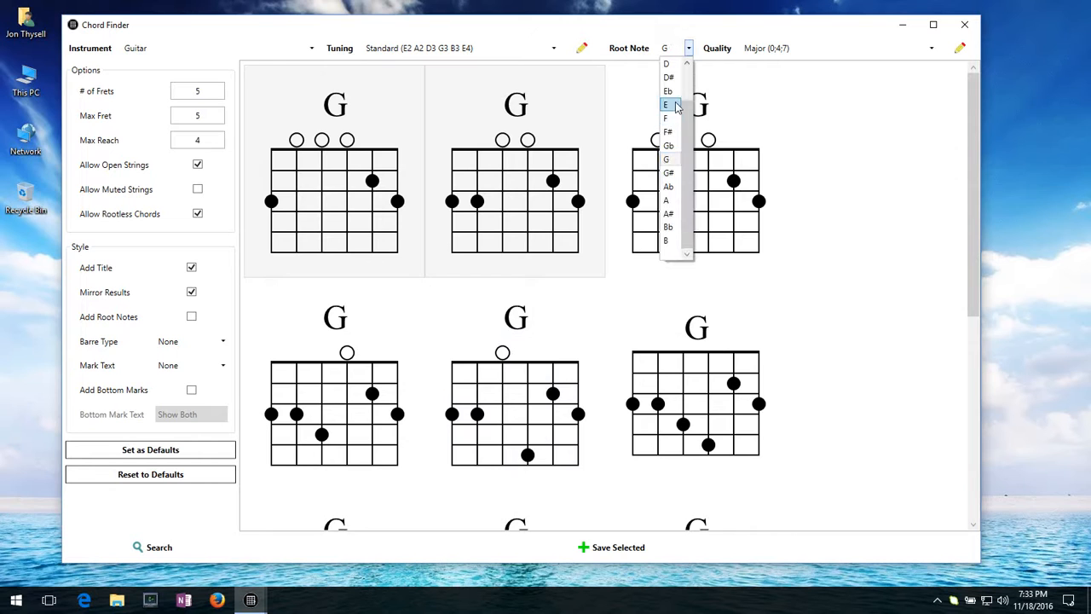
pyautogui.click(674, 65)
pyautogui.click(763, 49)
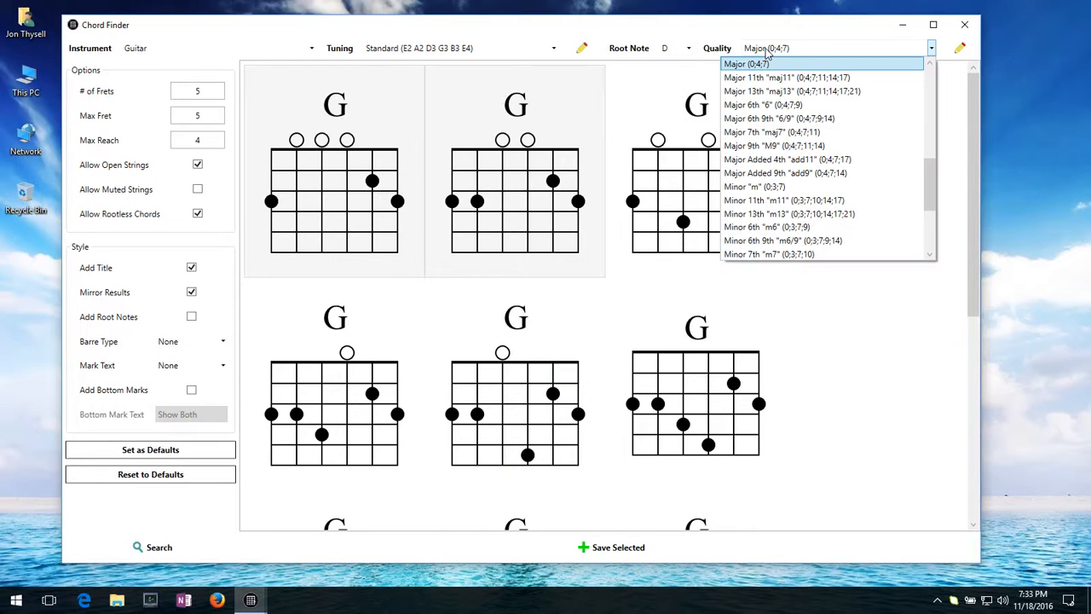
pyautogui.scroll(-3, 780, 170)
pyautogui.scroll(4, 784, 176)
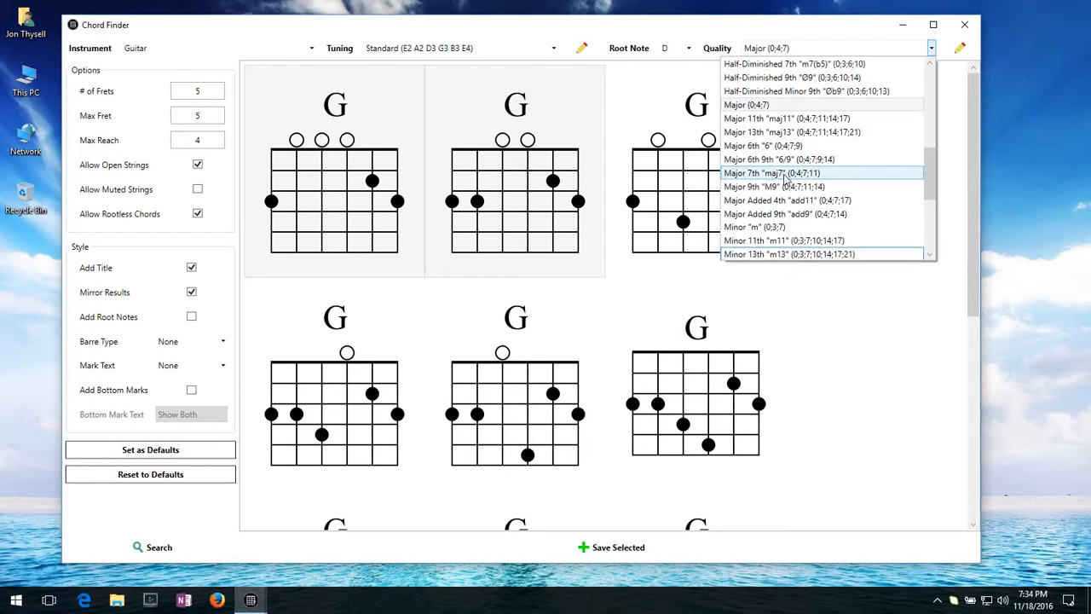
pyautogui.scroll(4, 784, 177)
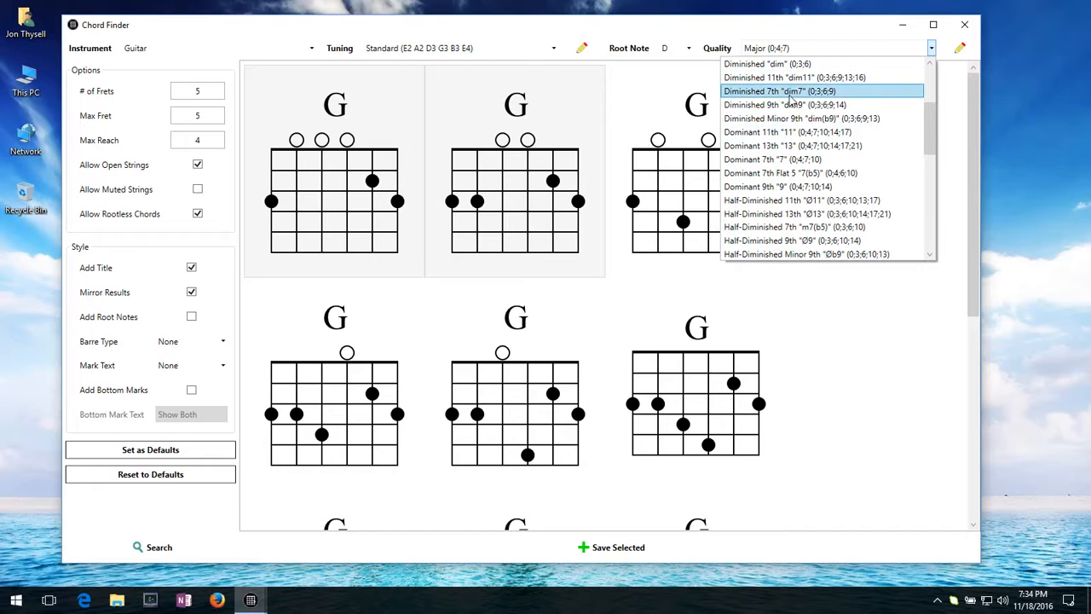
pyautogui.click(793, 159)
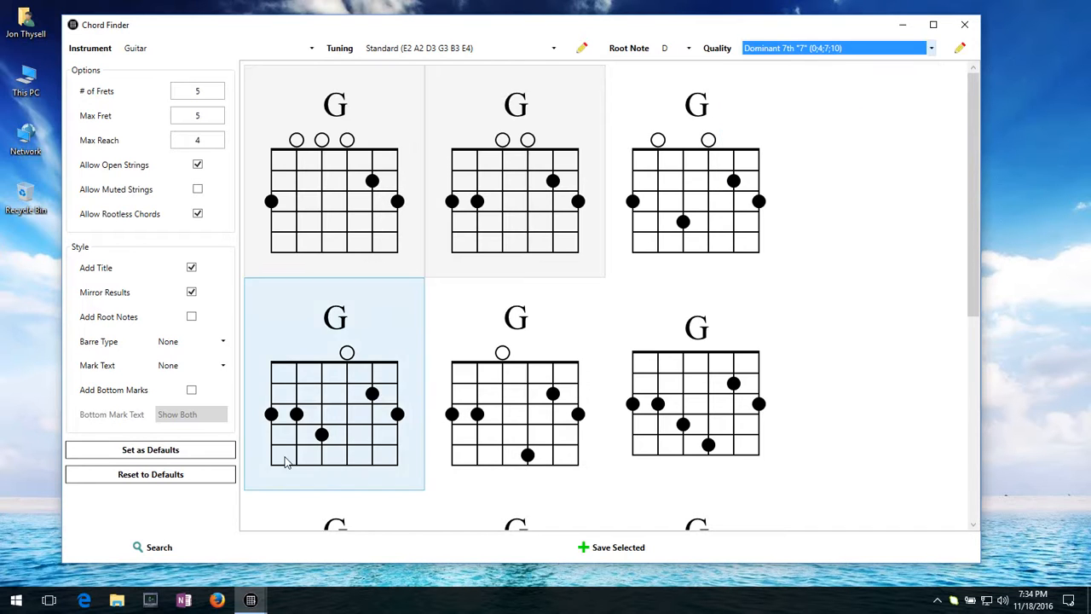
pyautogui.click(171, 547)
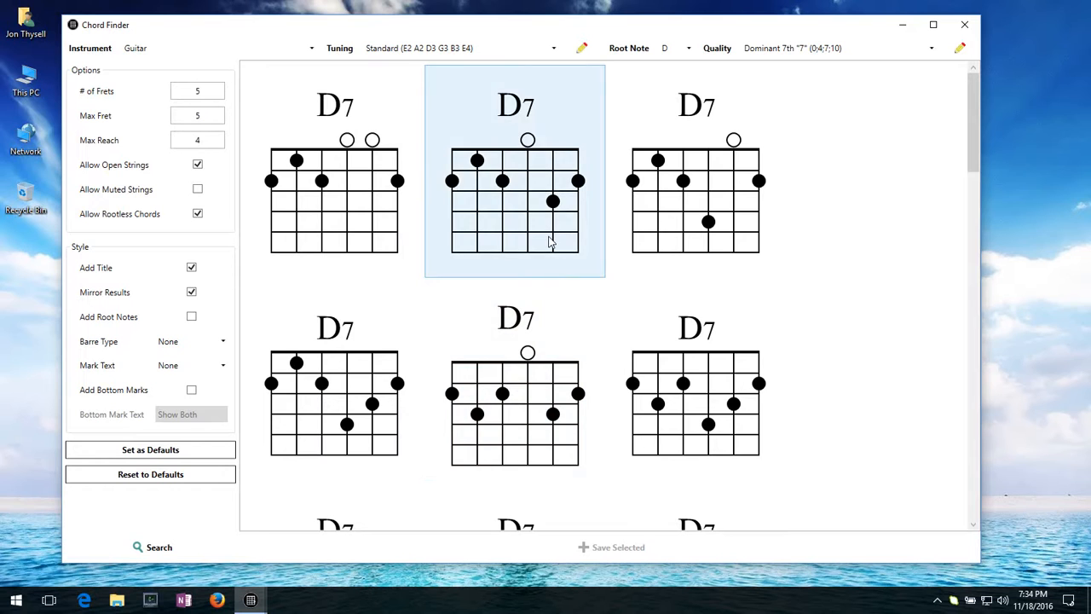
# Select the first two D7 diagrams and save them to the existing Chord Finder Tutorial collection
pyautogui.click(341, 208)
pyautogui.click(517, 189)
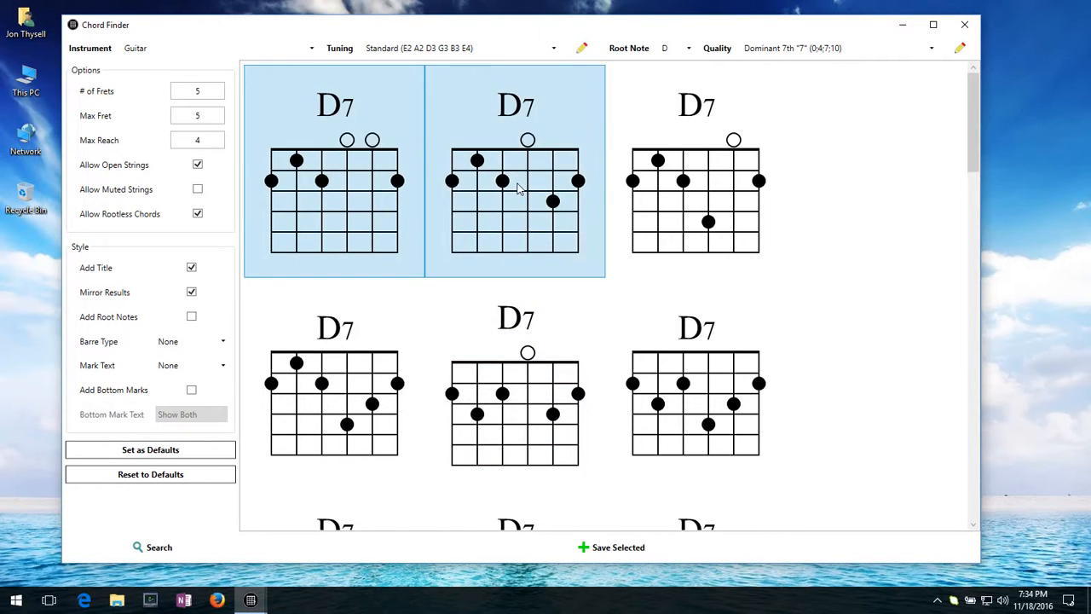
pyautogui.click(601, 550)
pyautogui.click(670, 292)
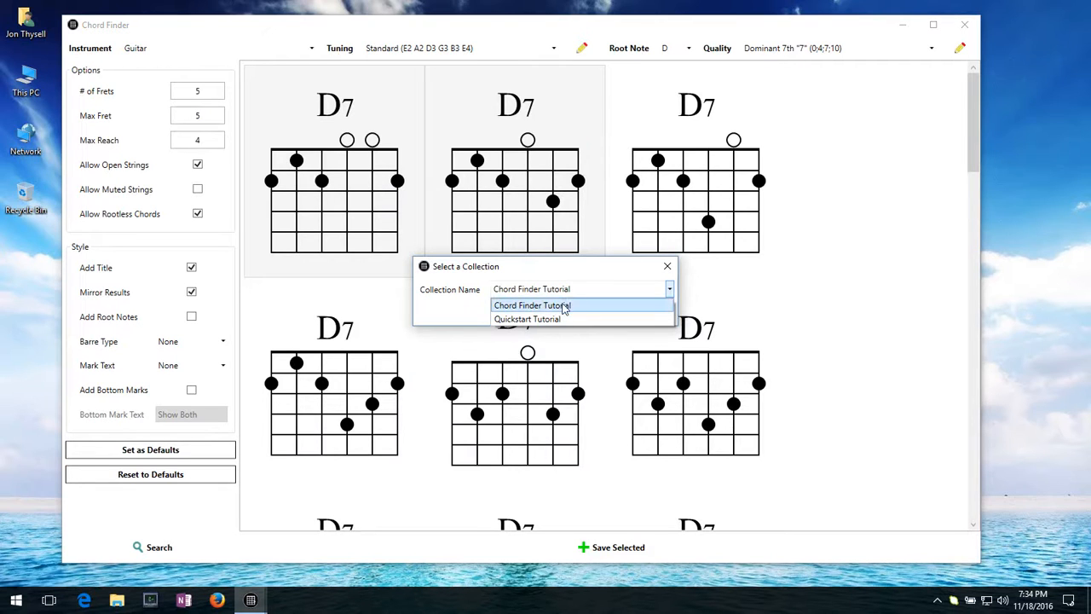
pyautogui.click(512, 307)
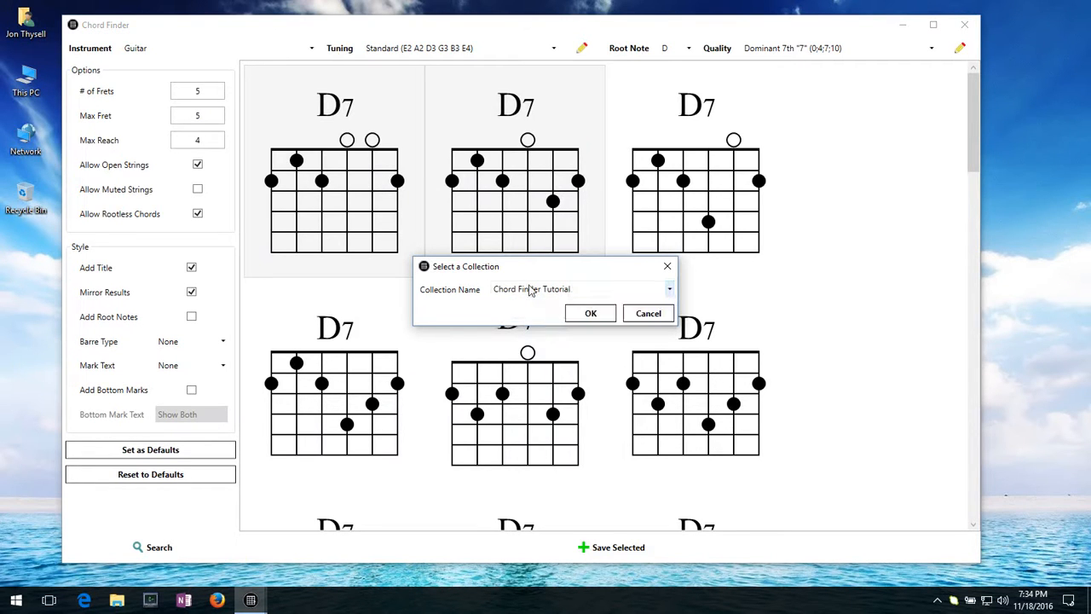
pyautogui.click(591, 314)
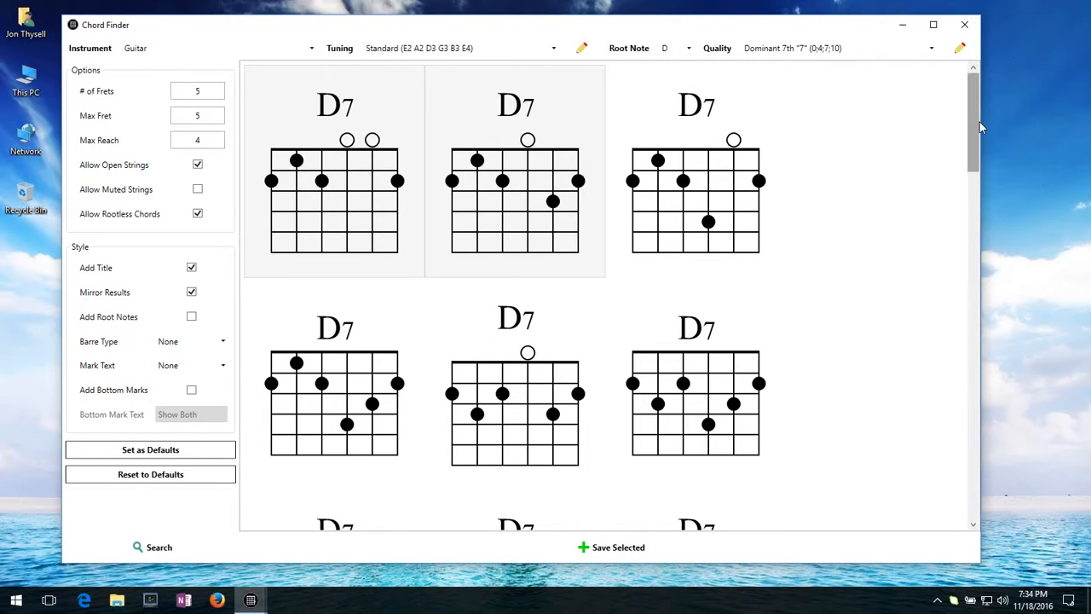
# Reset the search parameters and style options to their defaults, confirm the reset, and close the Chord Finder
pyautogui.moveTo(979, 122); pyautogui.dragTo(959, 105)
pyautogui.click(156, 478)
pyautogui.click(624, 325)
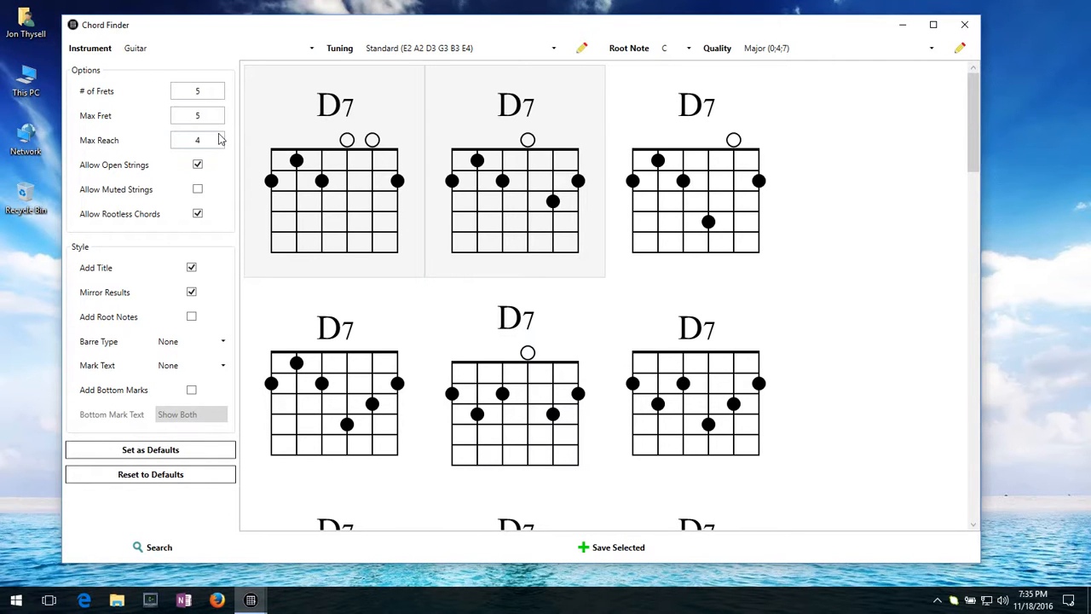
pyautogui.click(964, 25)
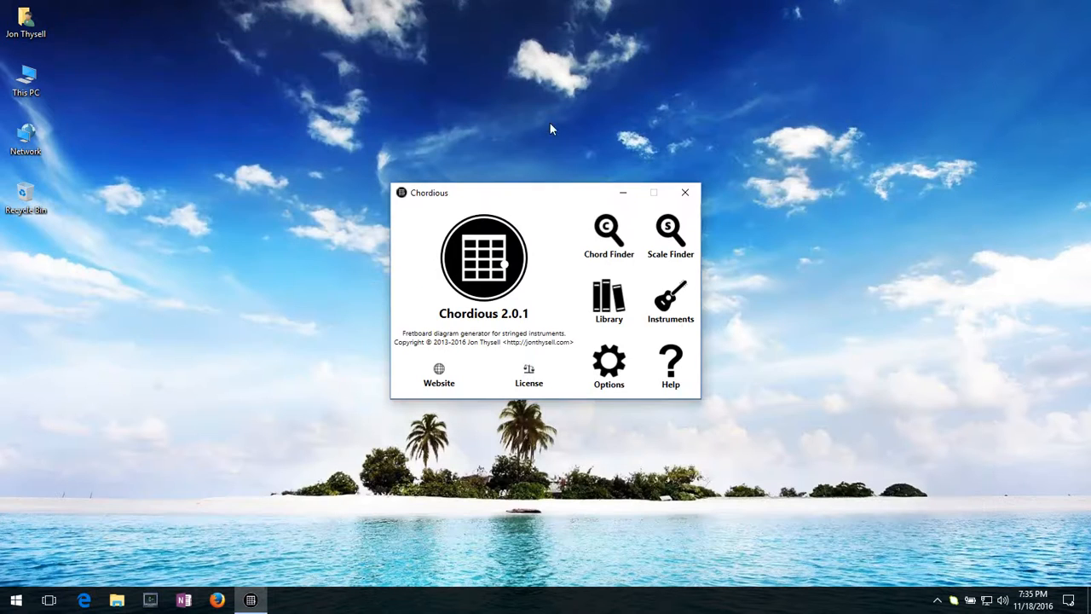
# Reset the Chord Finder's default search parameters to the built-in values through the program options, and accept the options
pyautogui.click(607, 375)
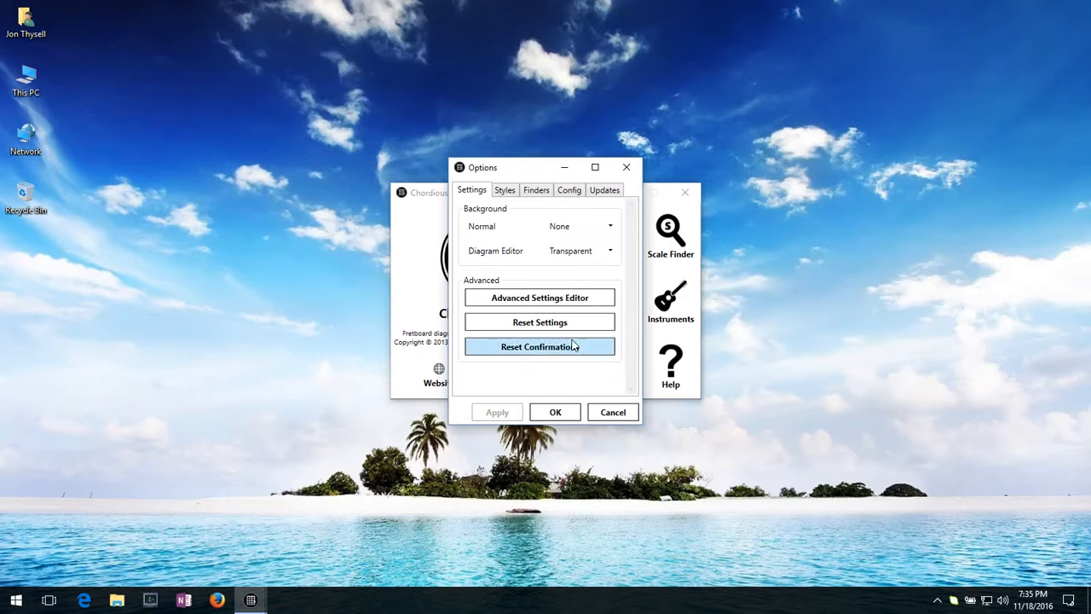
pyautogui.click(537, 192)
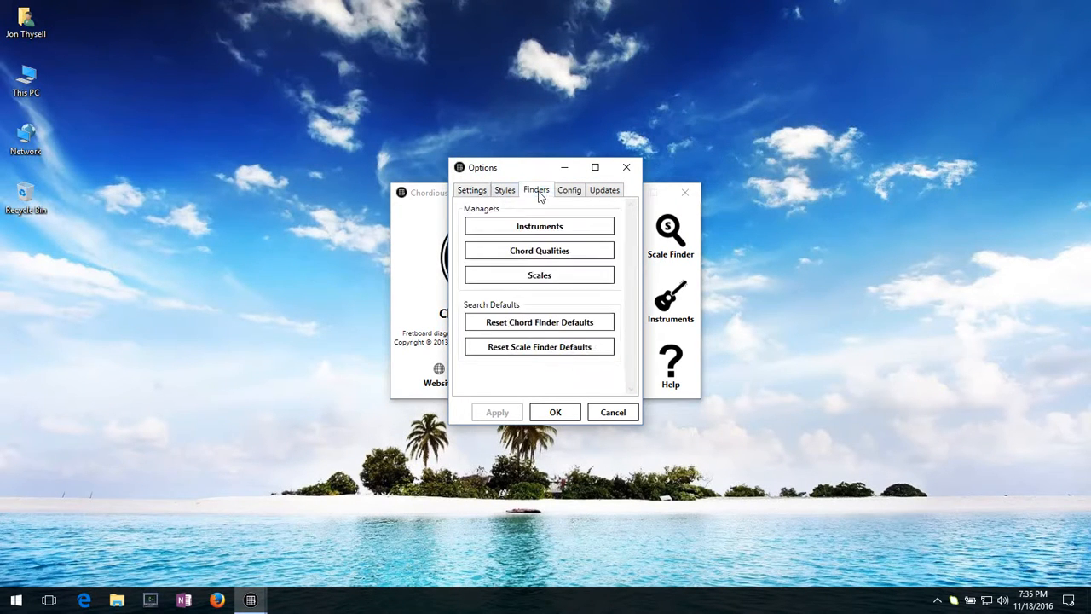
pyautogui.click(552, 324)
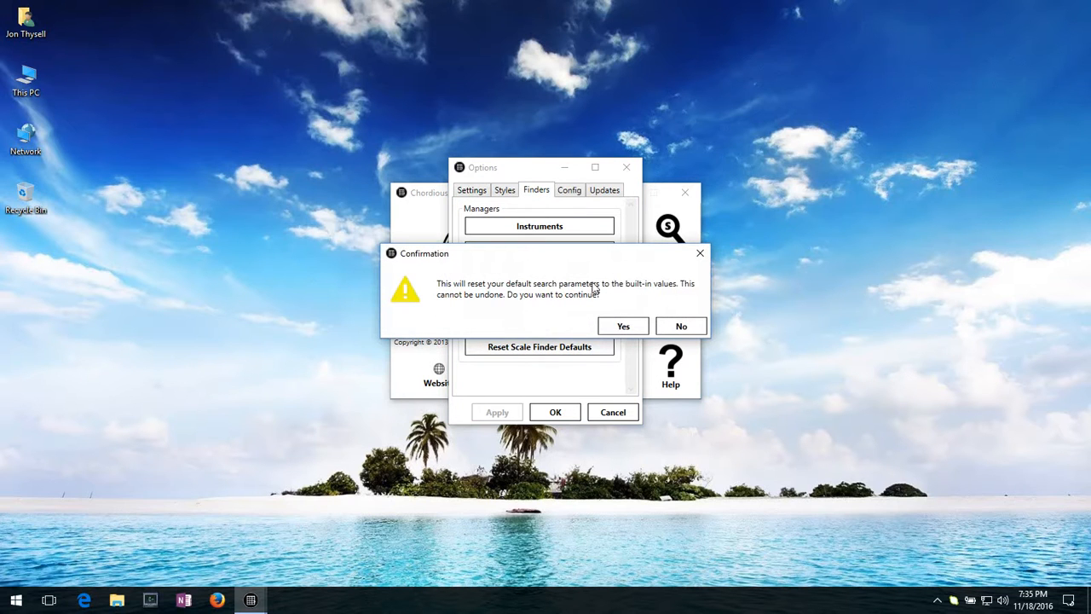
pyautogui.click(633, 328)
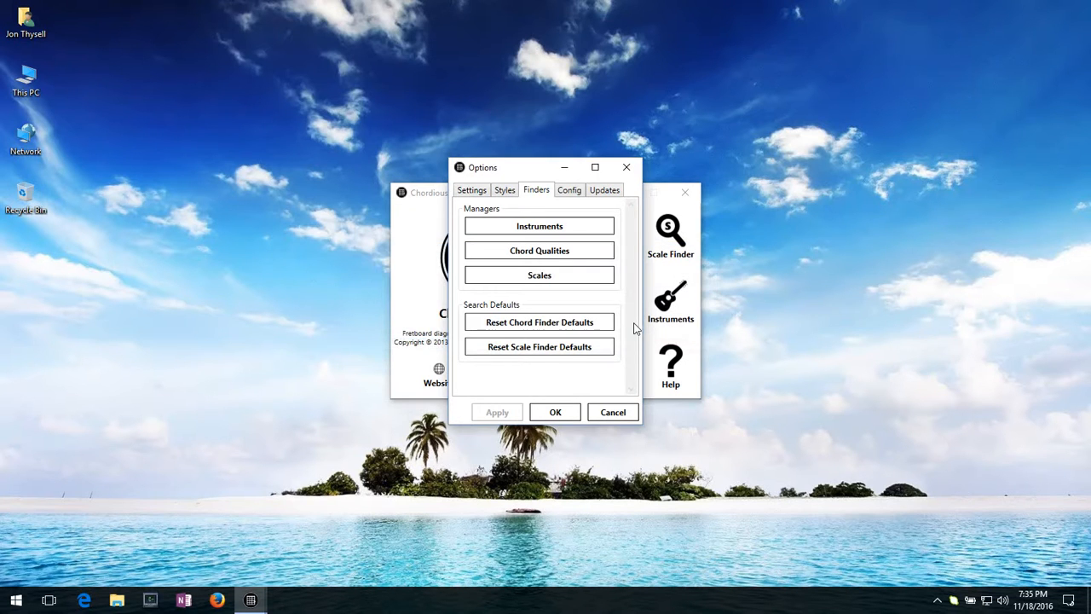
pyautogui.click(555, 412)
# Reopen the Chord Finder, enlarge its window to show the full tuning and quality names, and reposition it on the desktop
pyautogui.click(609, 237)
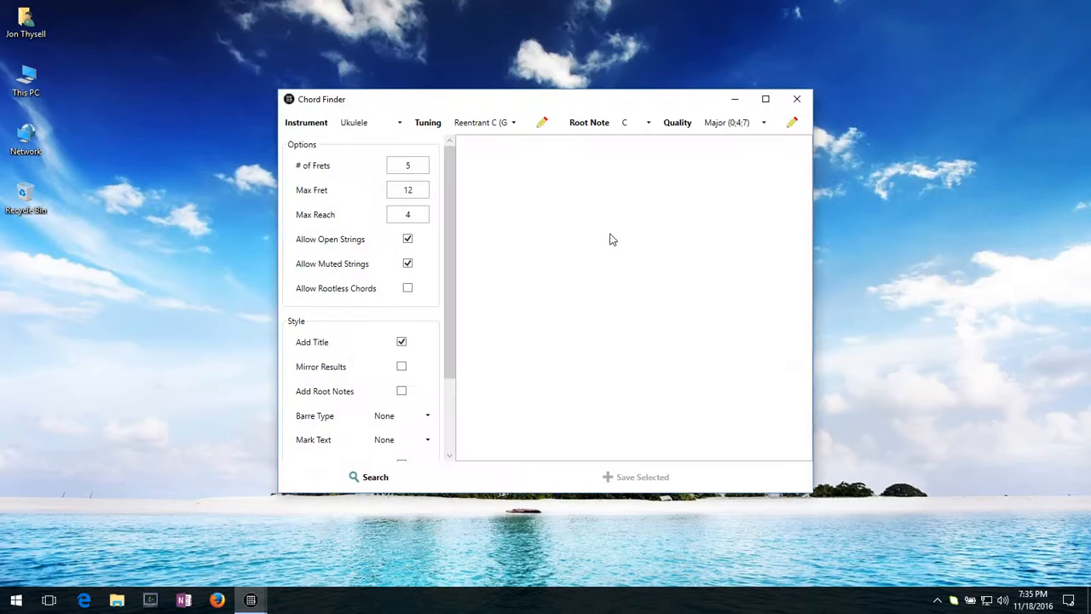
pyautogui.moveTo(508, 101); pyautogui.dragTo(277, 34)
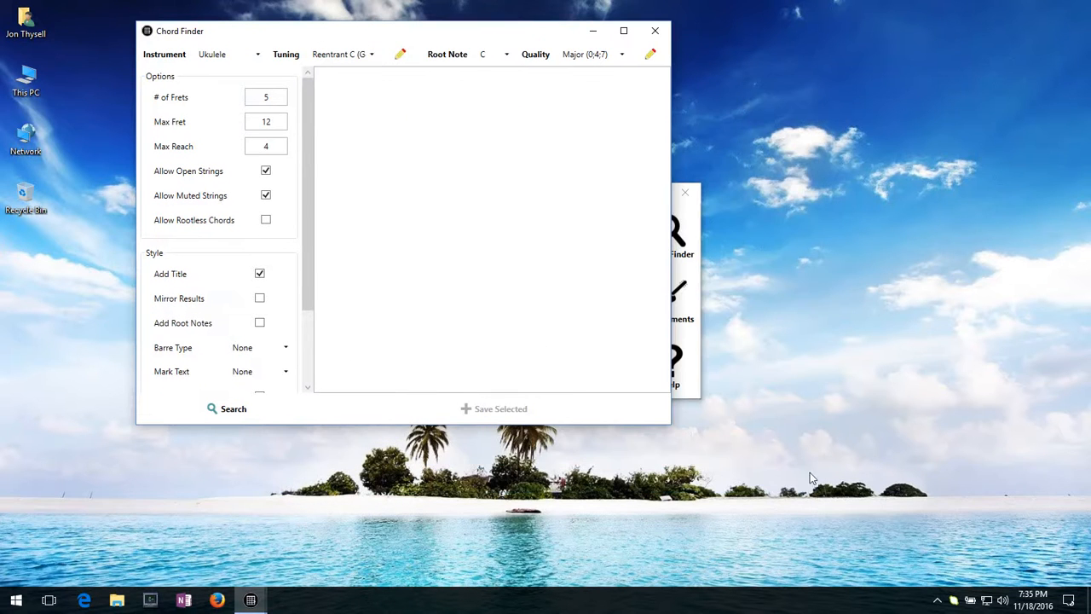
pyautogui.moveTo(672, 427); pyautogui.dragTo(898, 514)
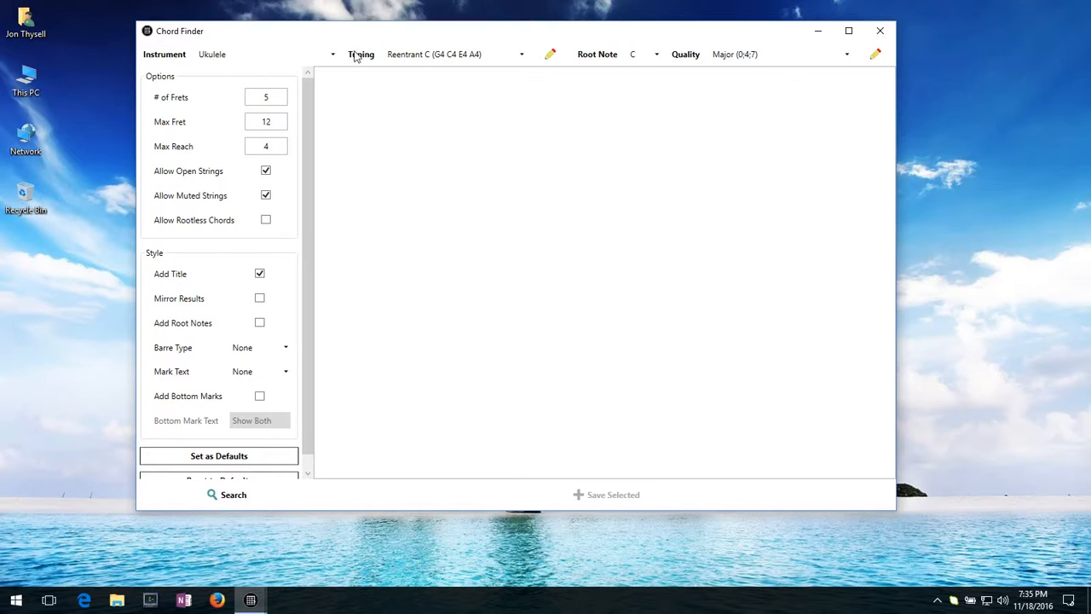
pyautogui.moveTo(352, 27)
pyautogui.mouseDown()
pyautogui.moveTo(333, 88)
pyautogui.moveTo(336, 129)
pyautogui.moveTo(339, 43)
pyautogui.moveTo(320, 33)
pyautogui.moveTo(344, 46)
pyautogui.moveTo(345, 56)
pyautogui.moveTo(333, 54)
pyautogui.moveTo(343, 49)
pyautogui.moveTo(358, 87)
pyautogui.moveTo(329, 29)
pyautogui.moveTo(335, 41)
pyautogui.mouseUp()
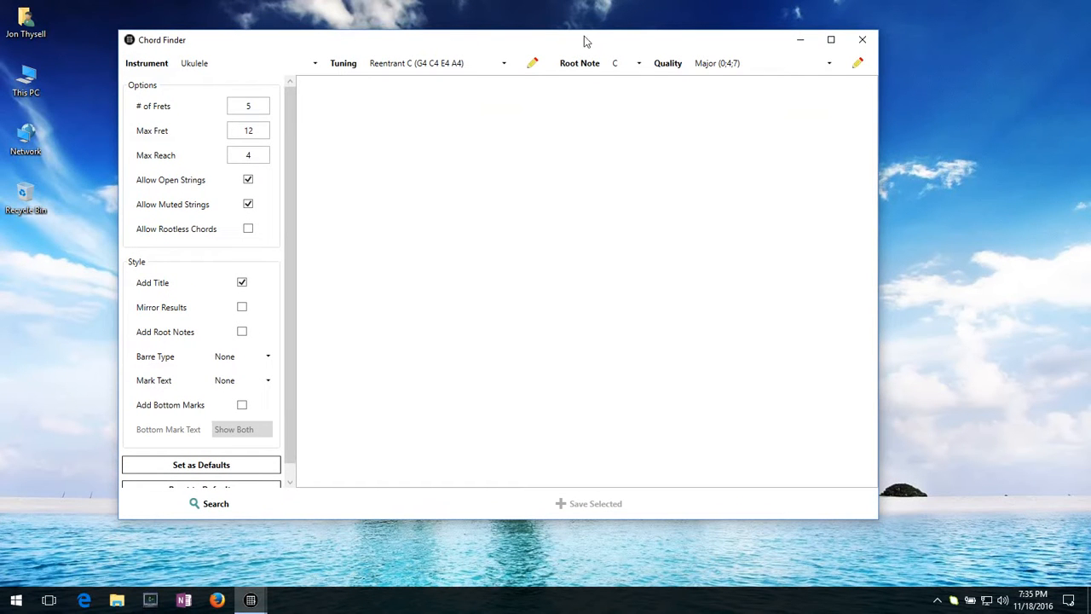